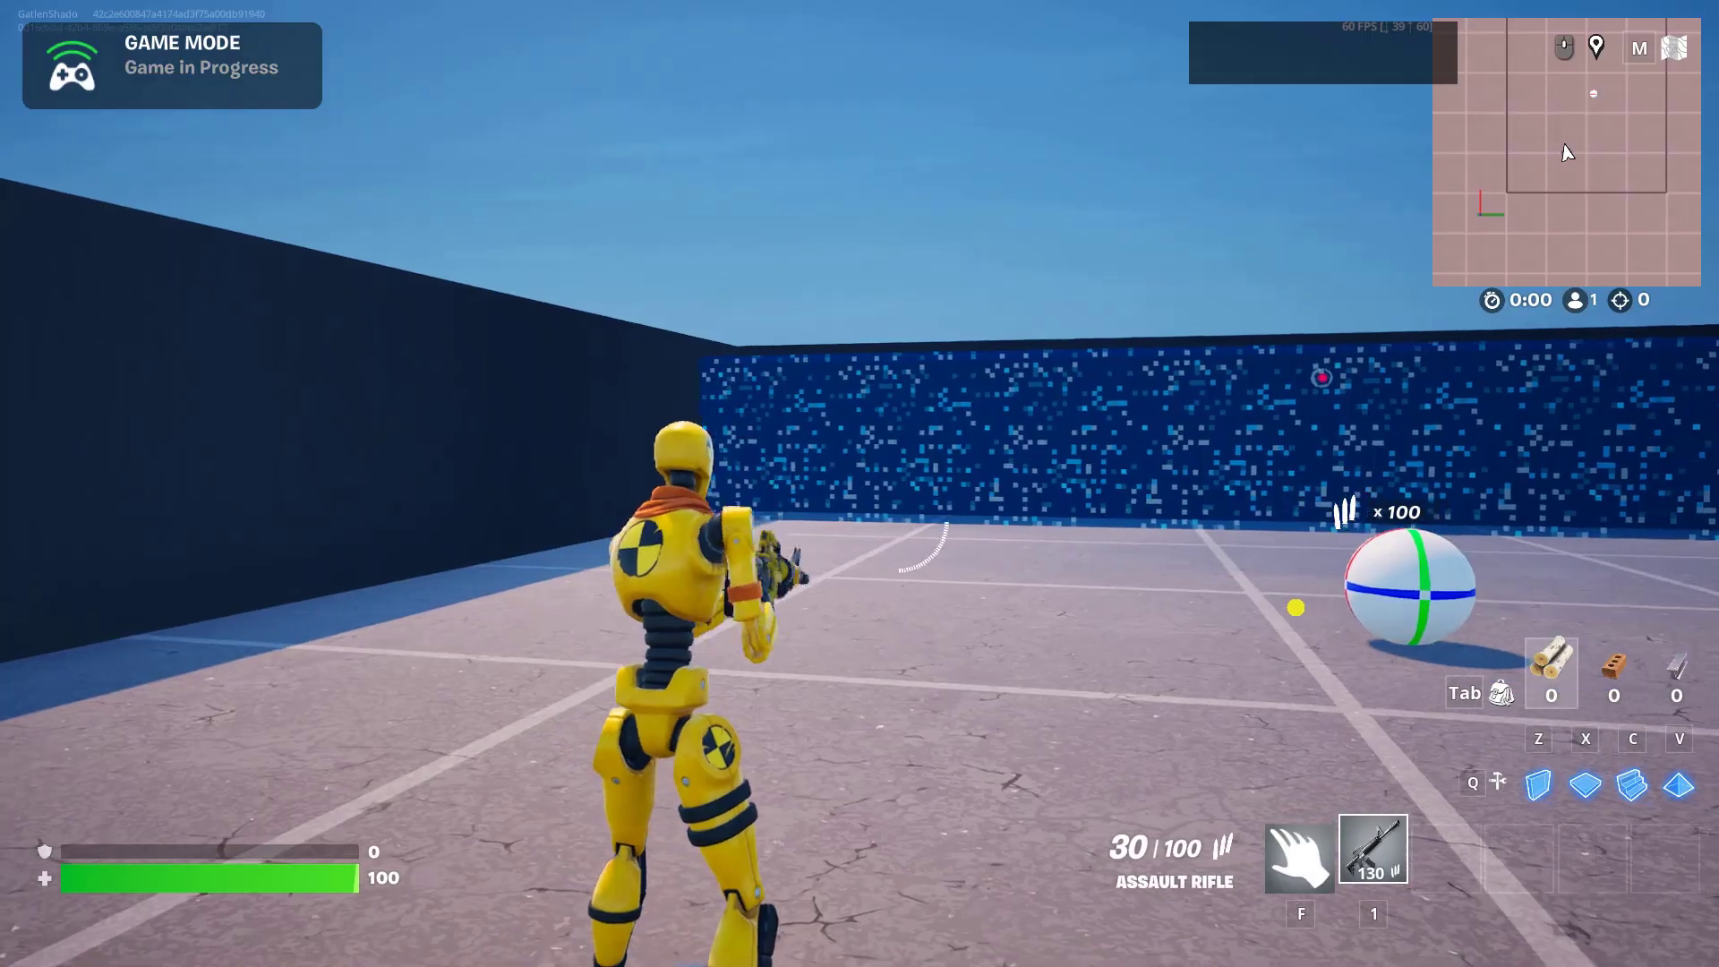
- Run the character into the physics sphere to push it toward the far wall
key("d")
key("w")
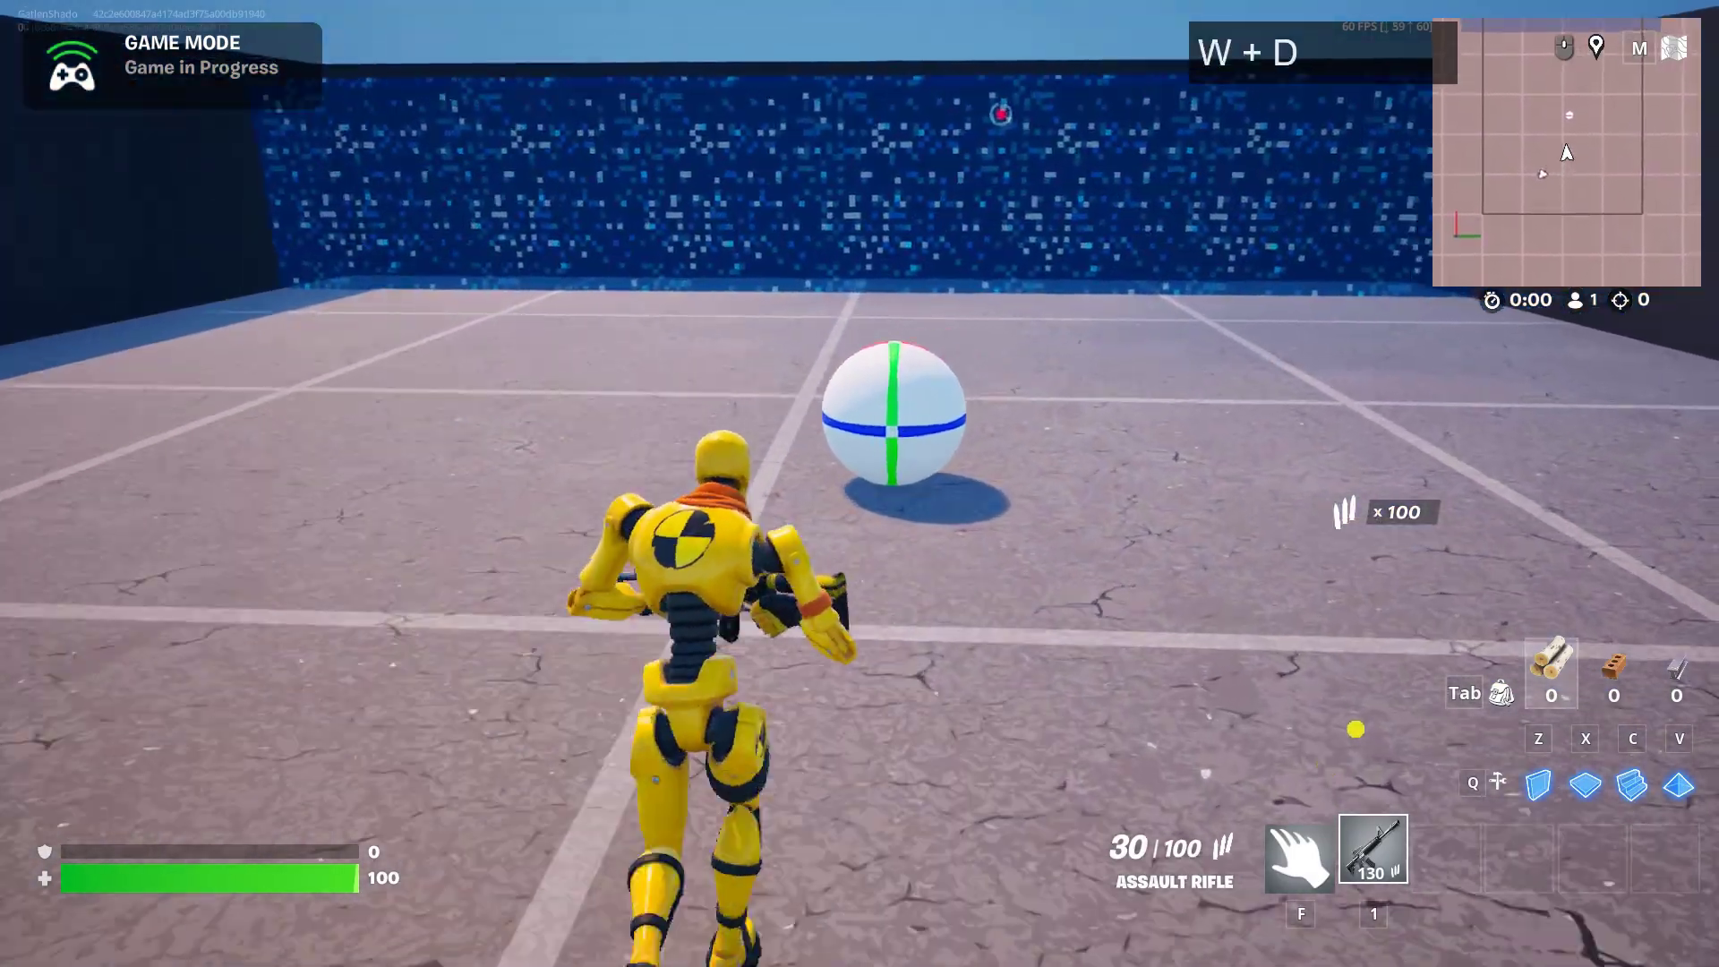
key("a")
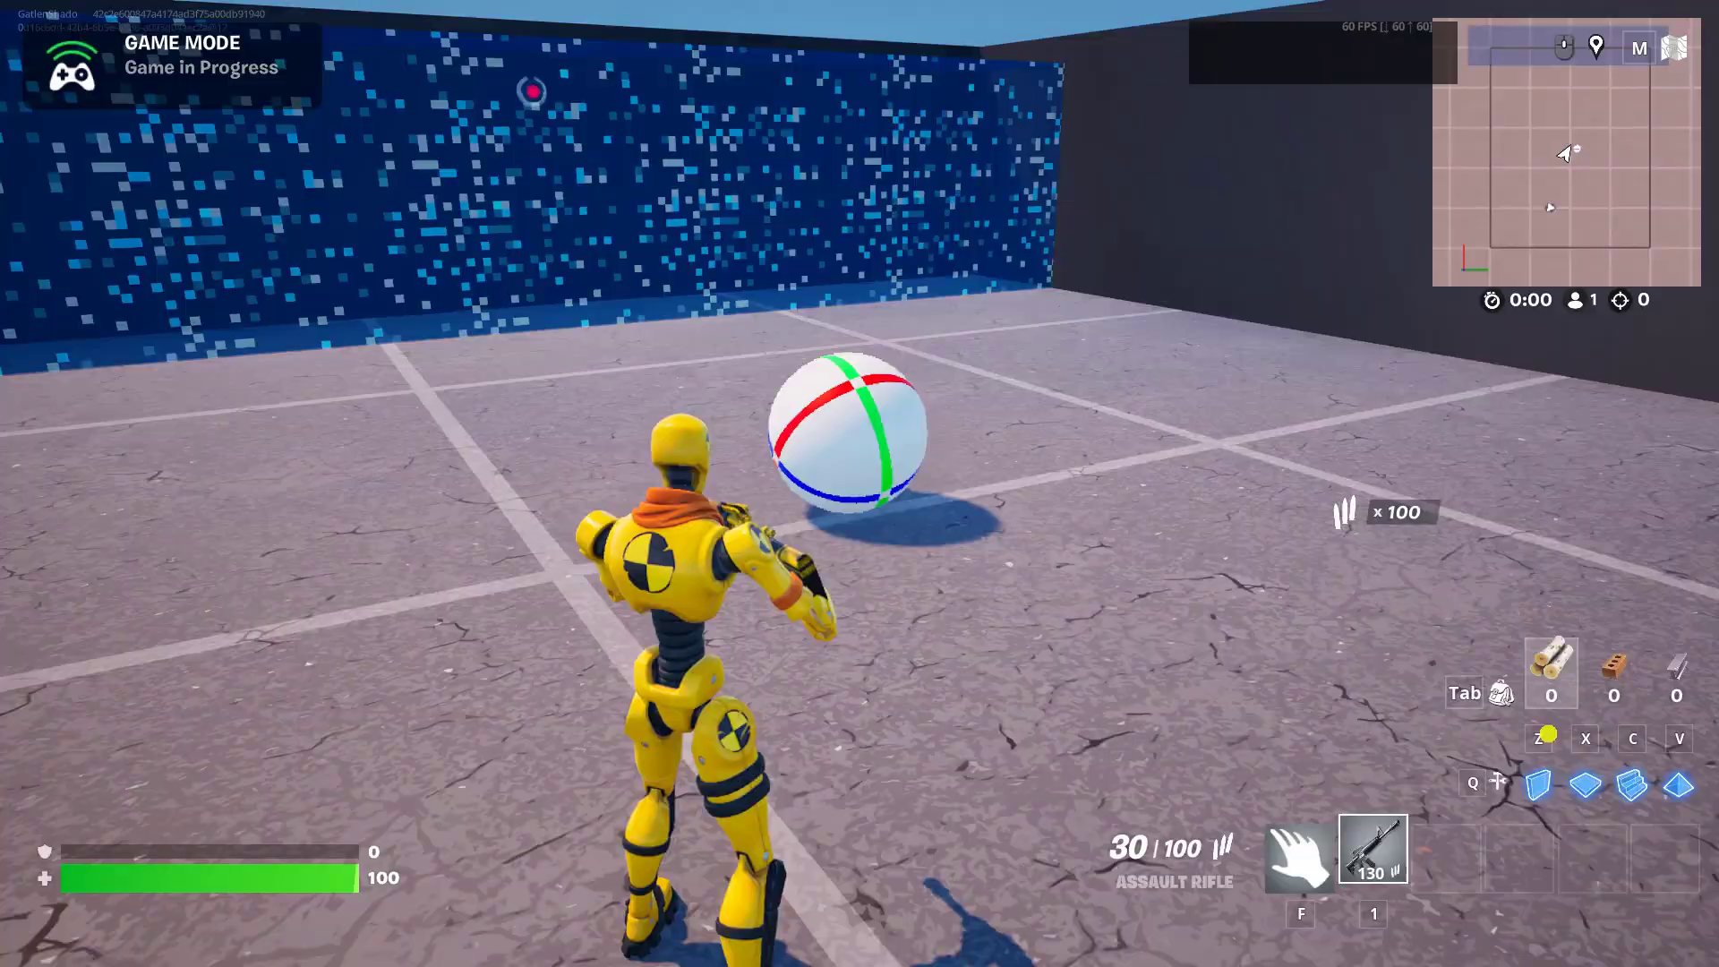
key("d")
key("w")
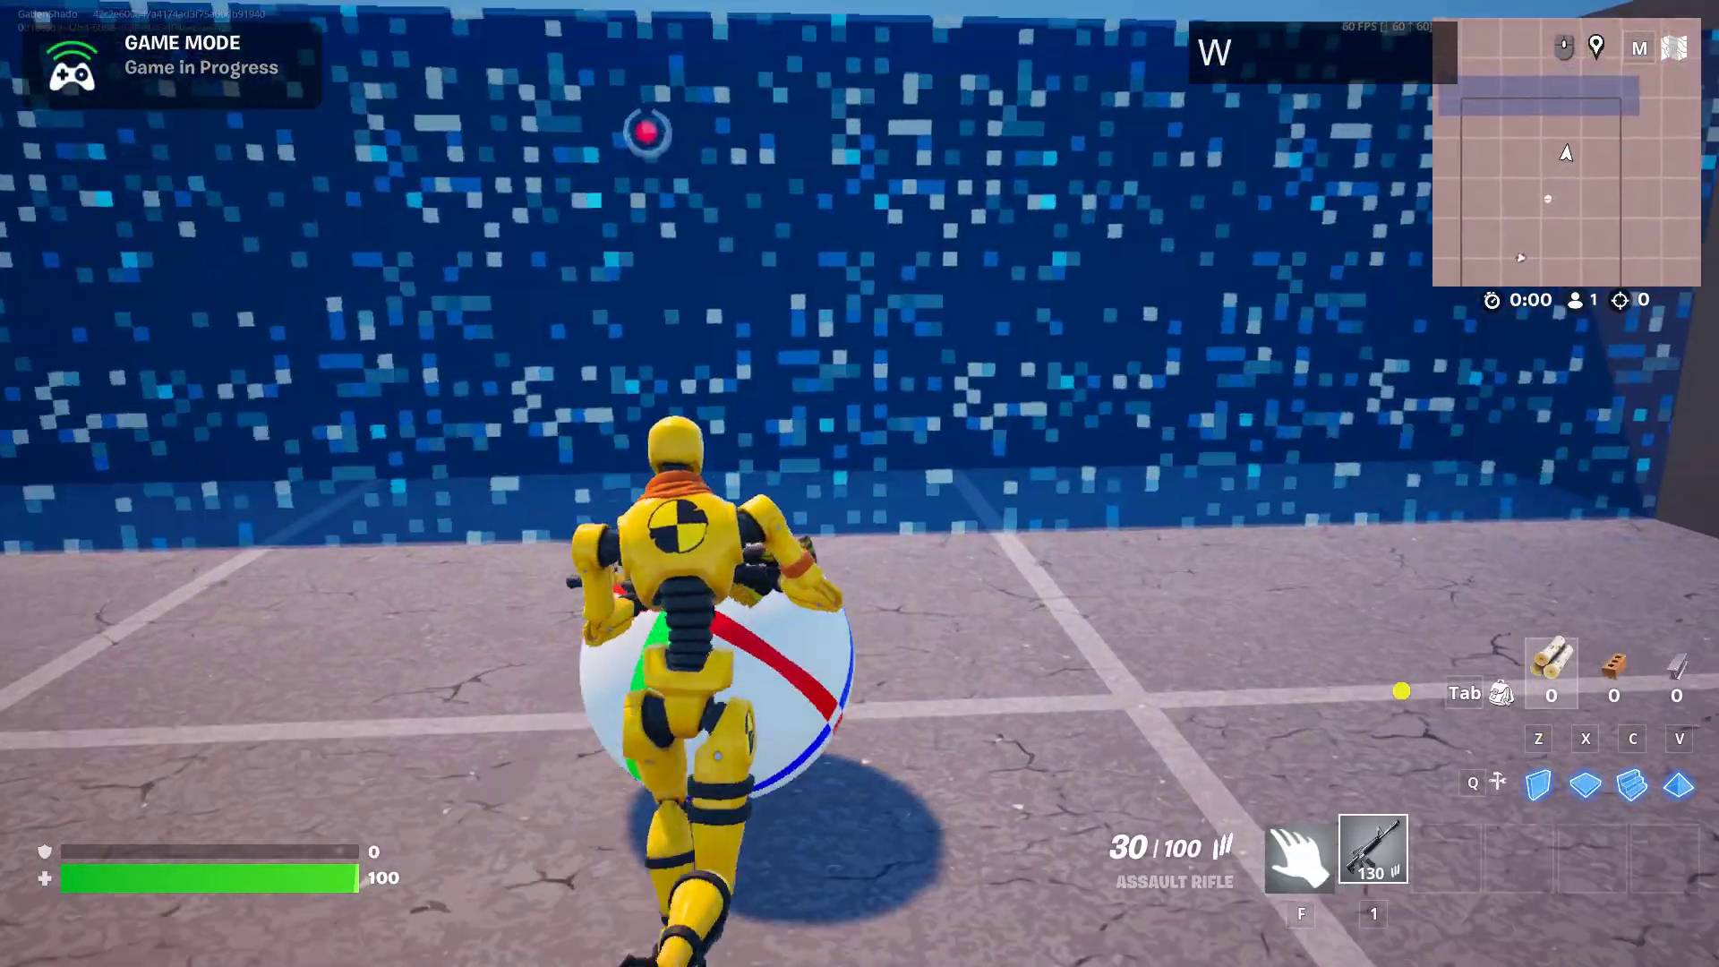
key("s")
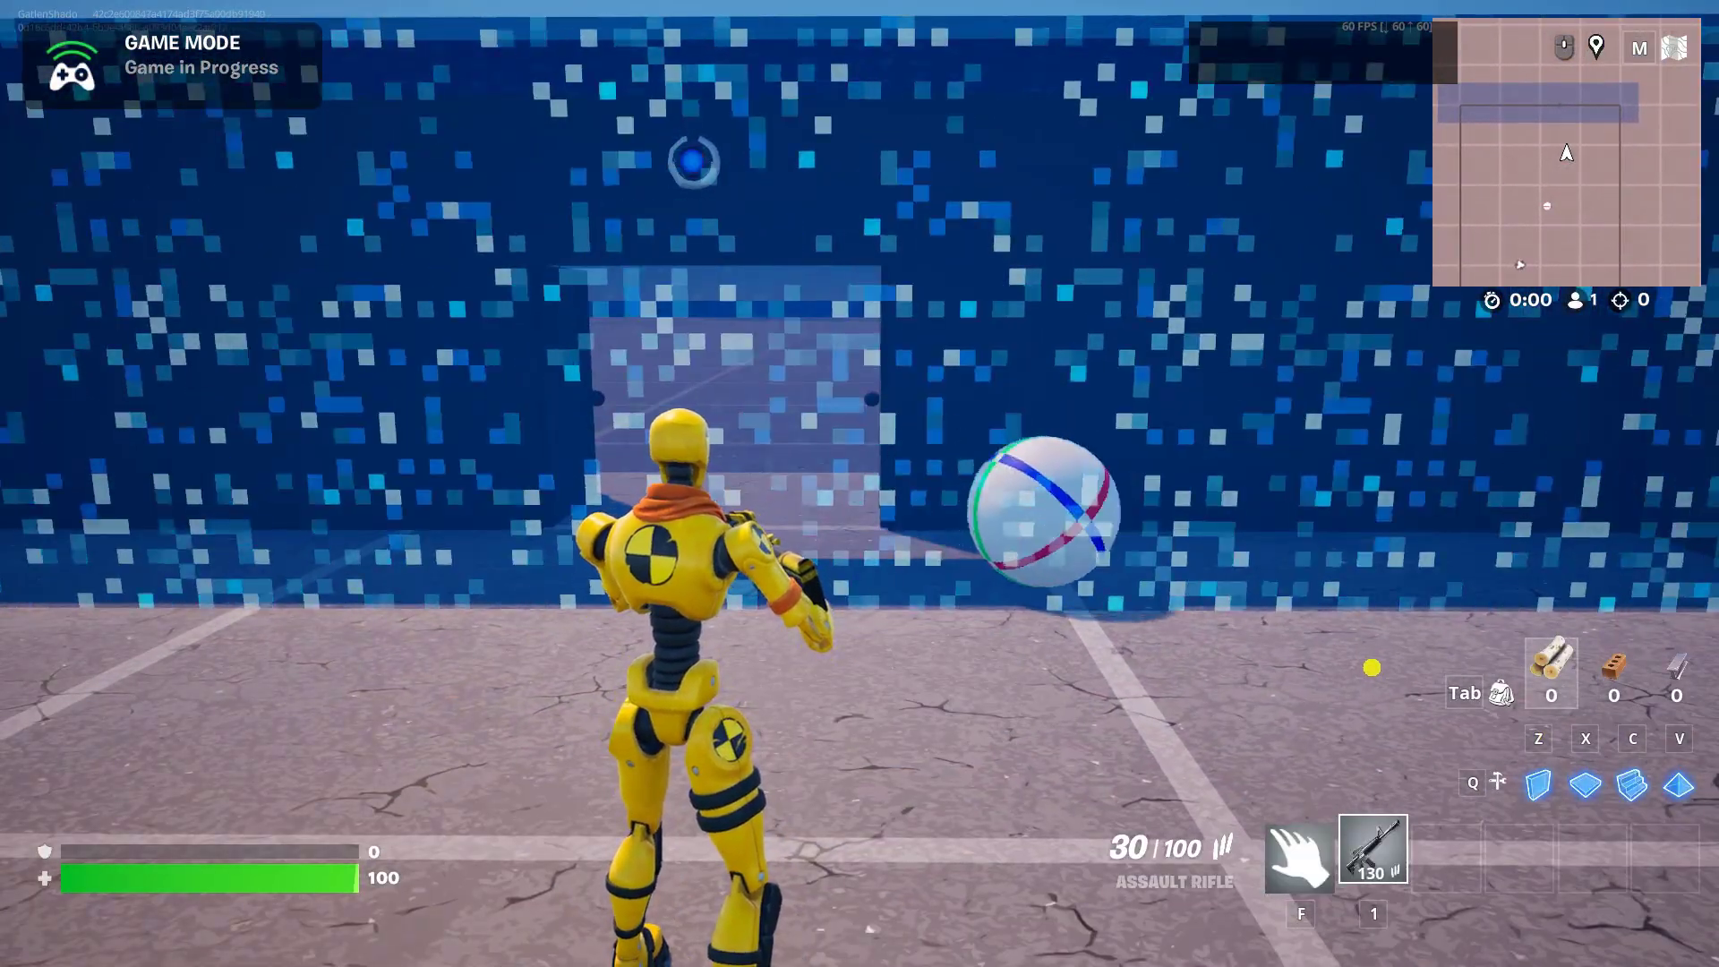
key("s")
key("d")
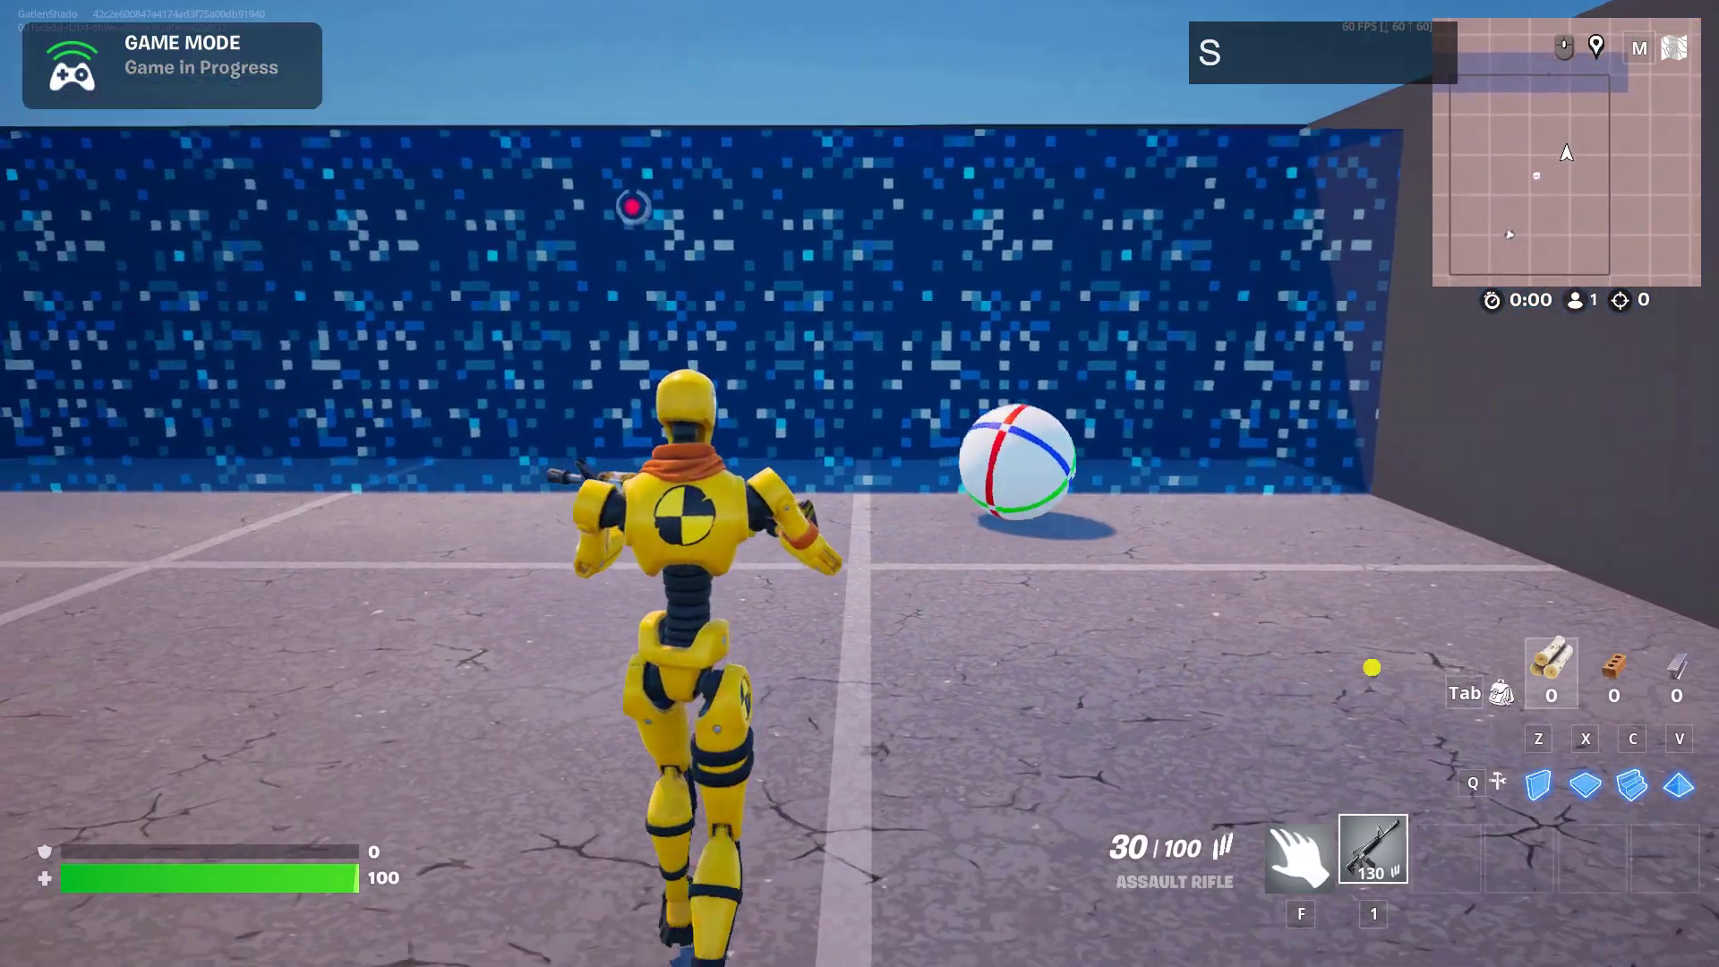
key("d")
key("s")
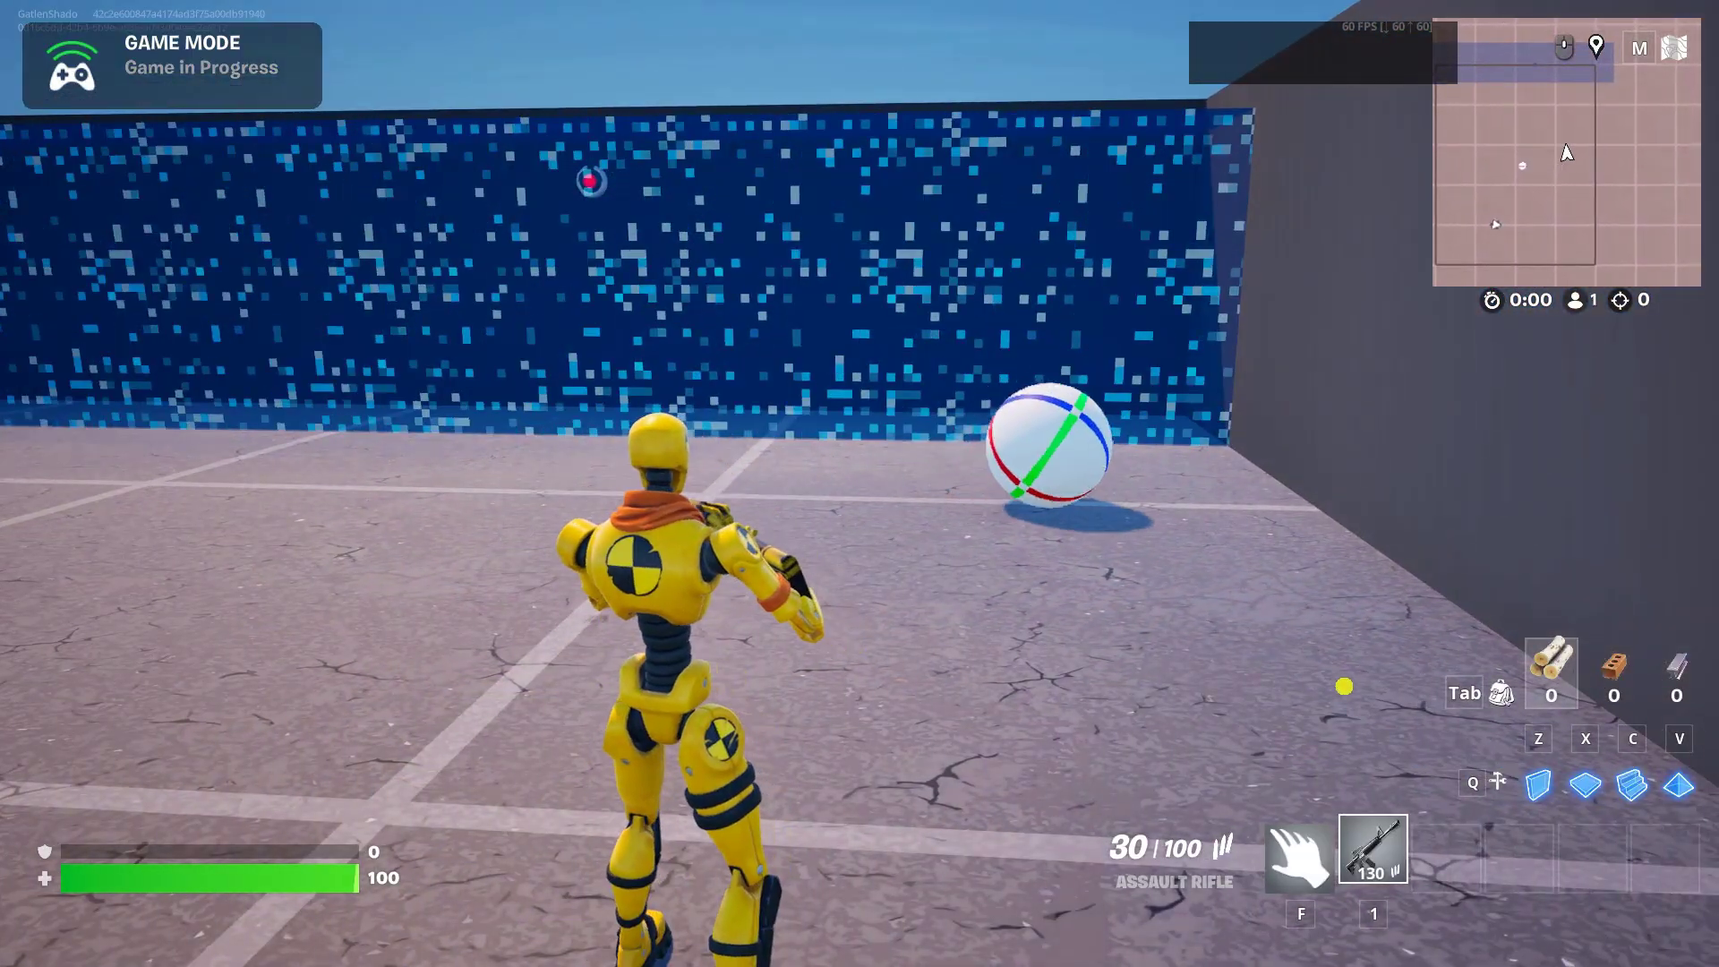
key("d")
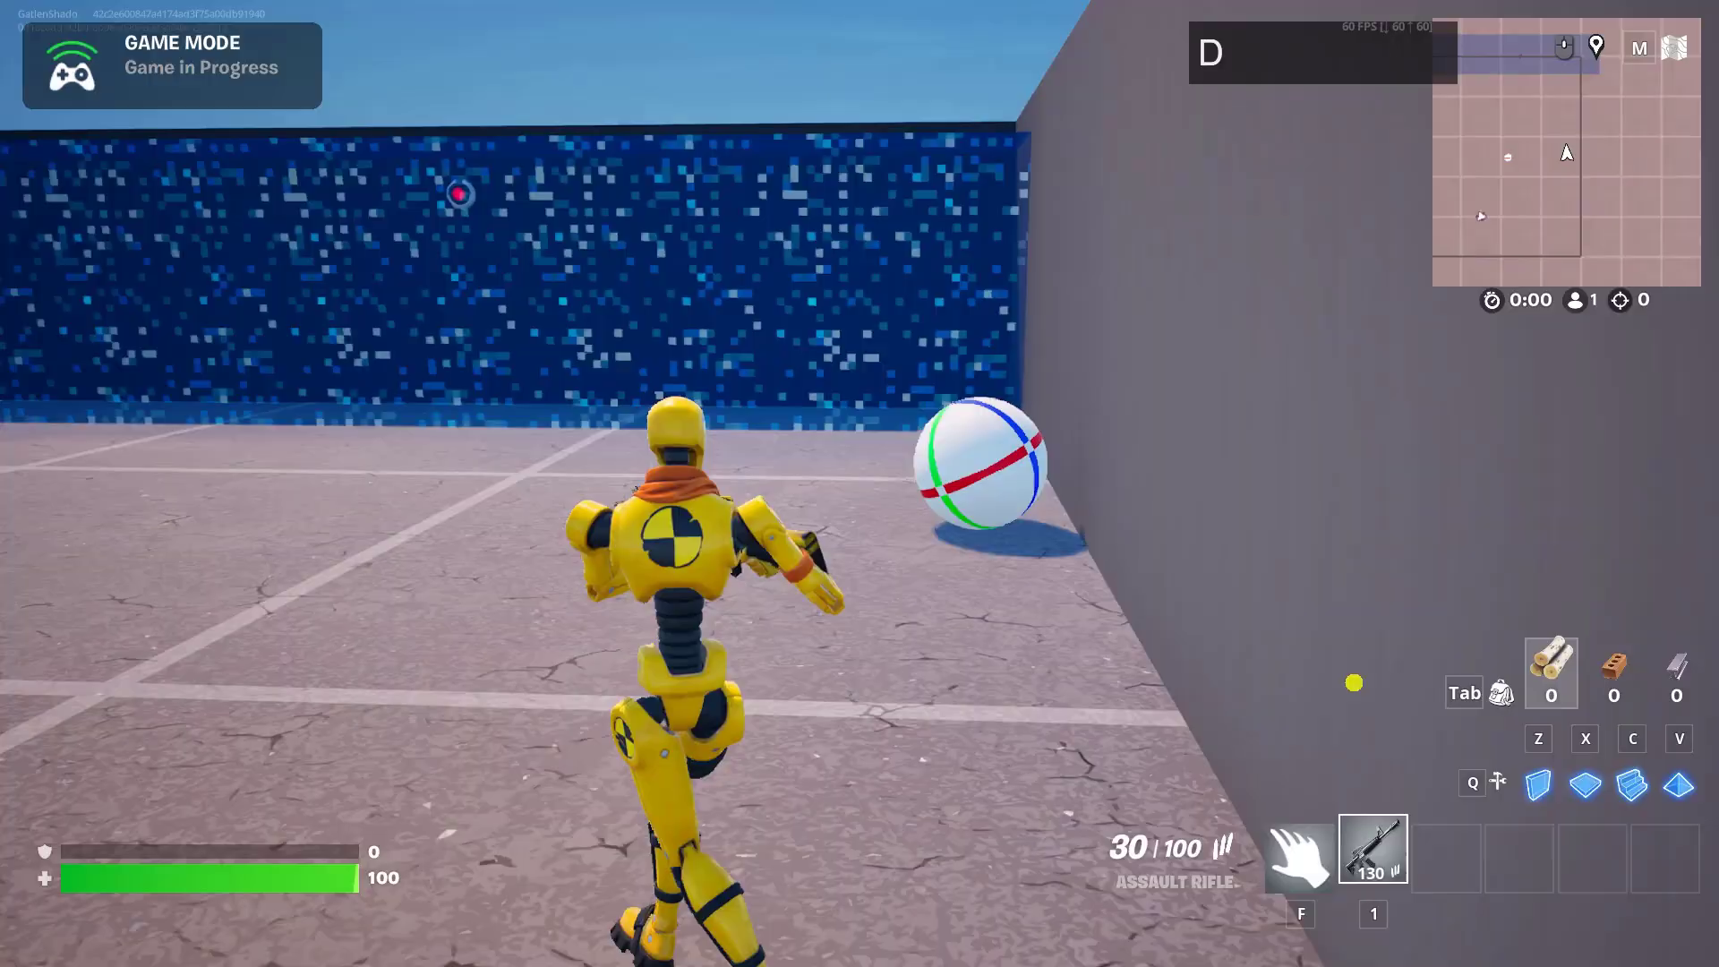
- Shoot the sphere with the assault rifle toward the door, then exit the playtest
left_click(859, 484)
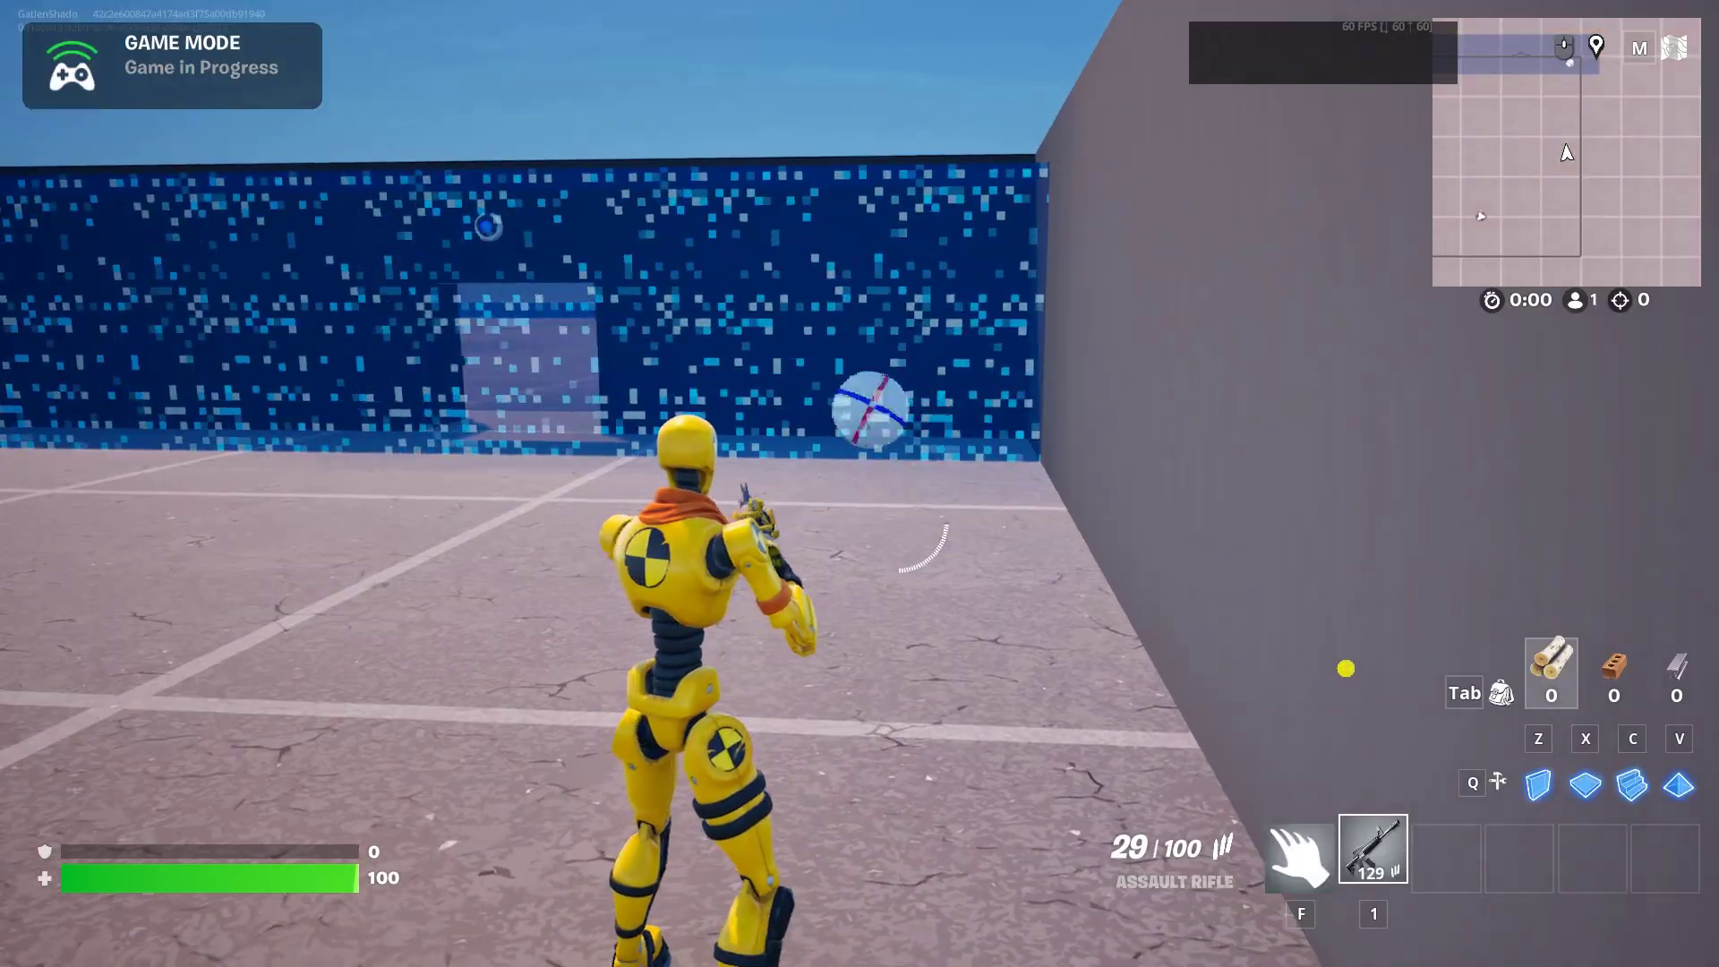
key("d")
key("w")
left_click(859, 483)
key("a")
left_click(860, 484)
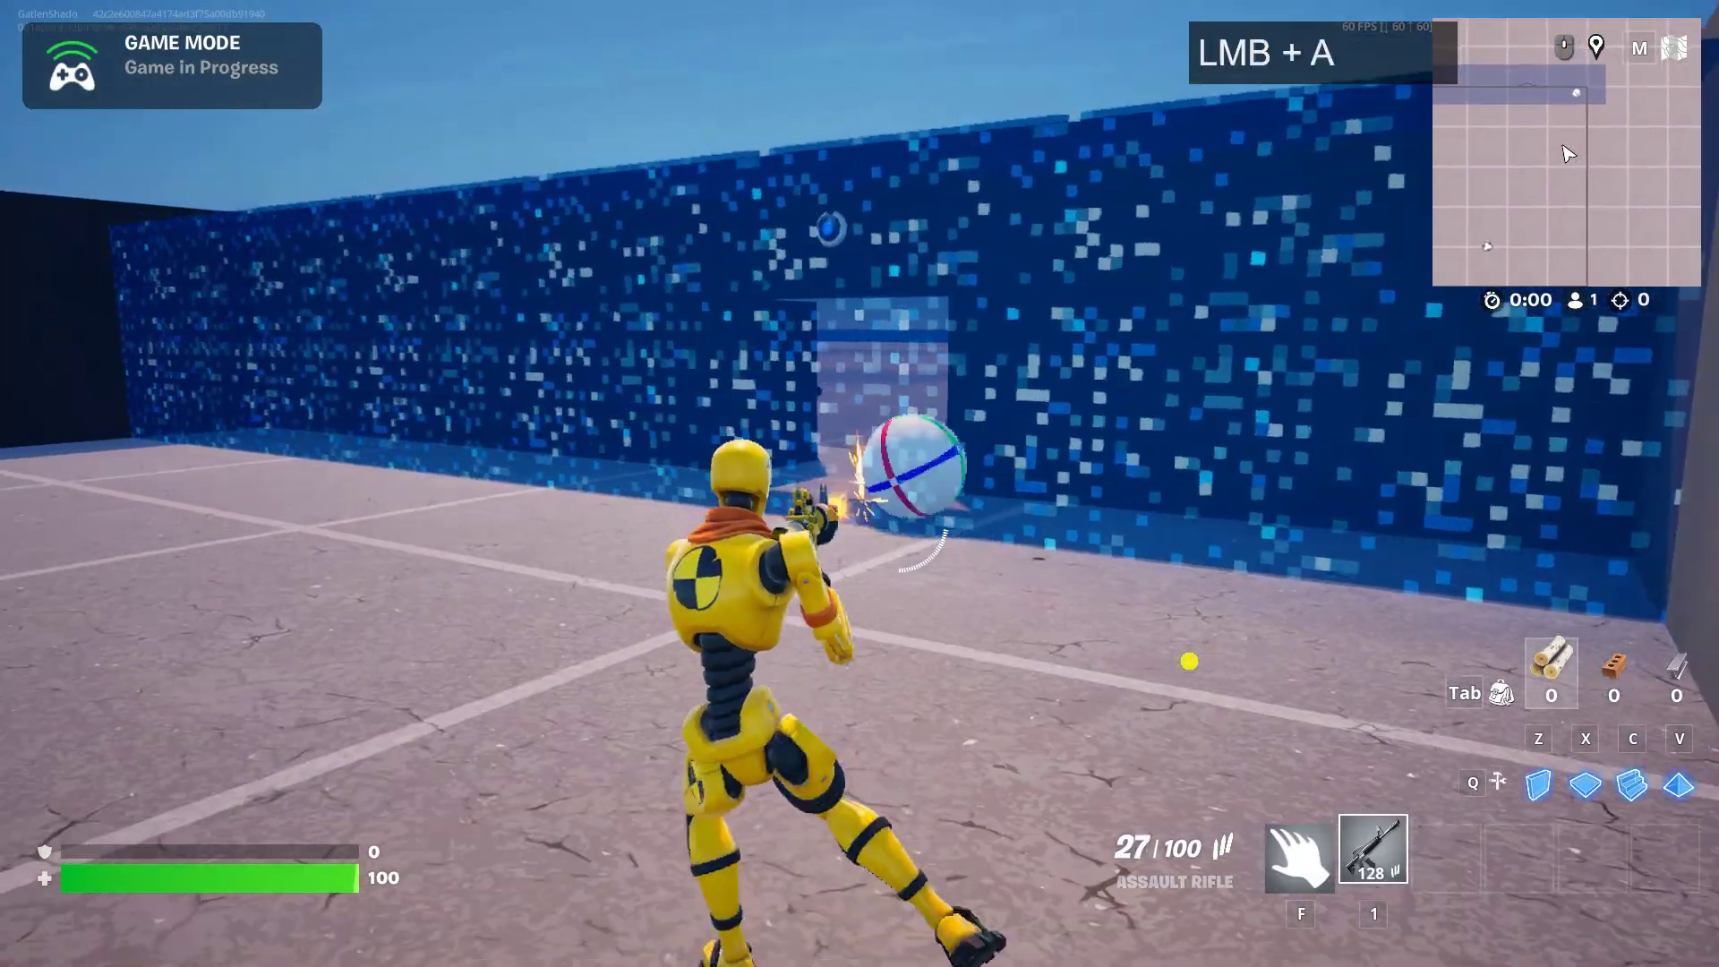
key("a")
left_click(859, 483)
left_click(1355, 545)
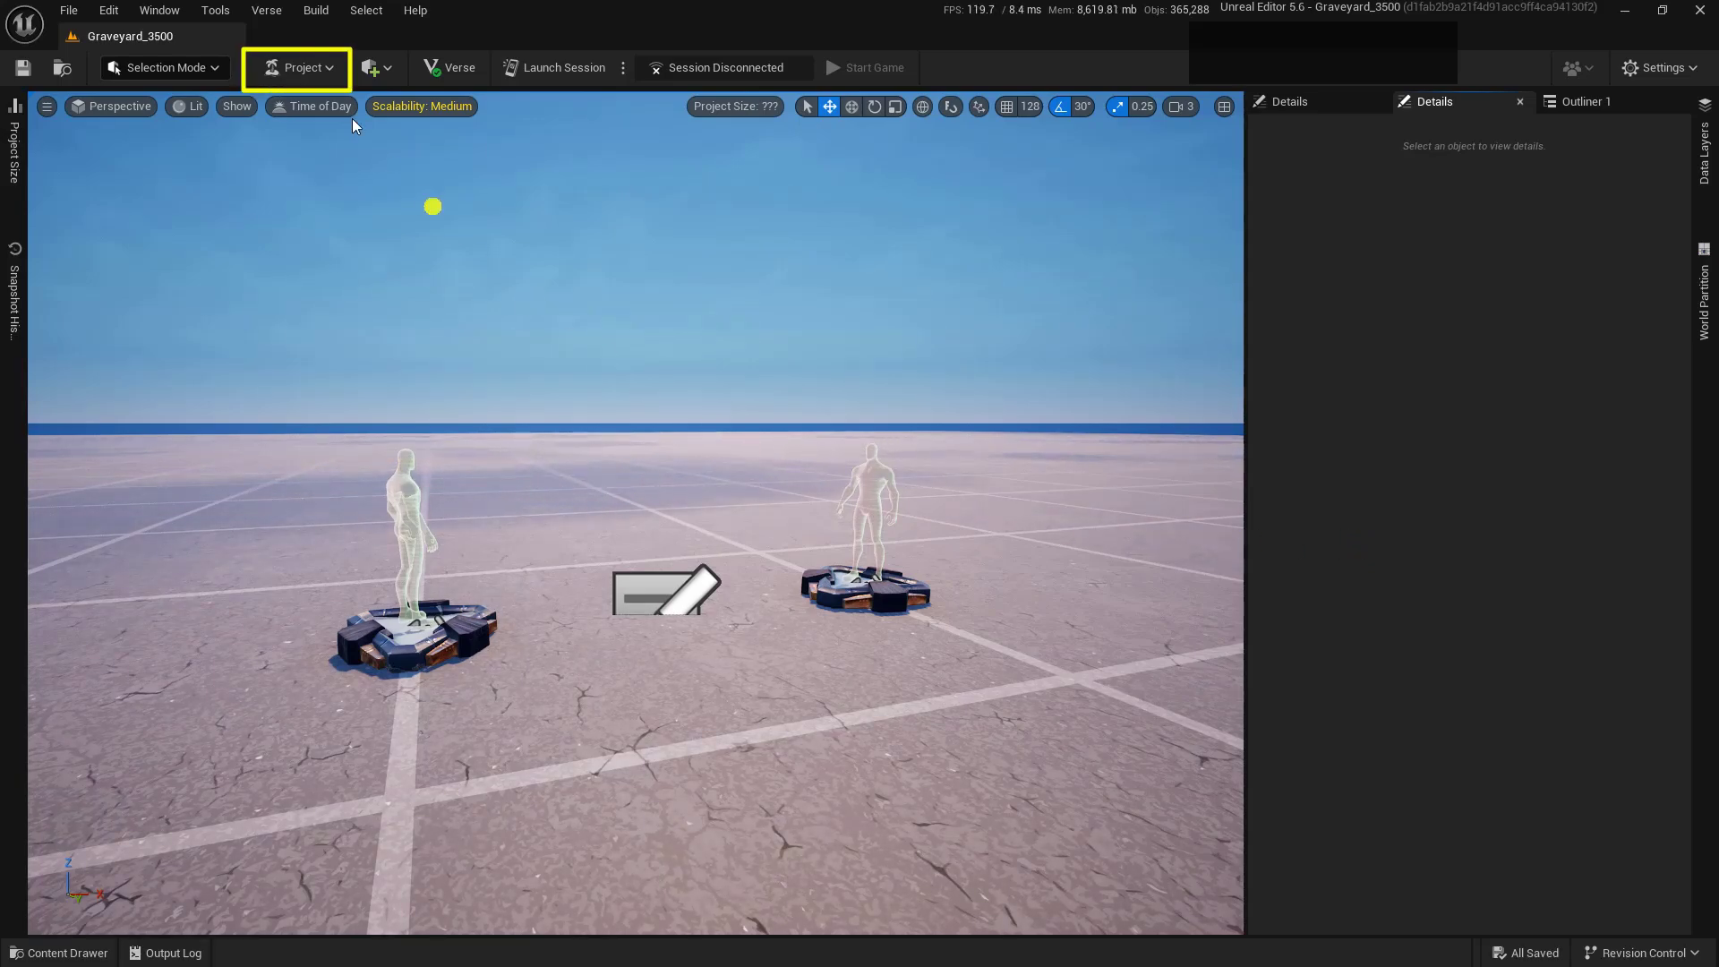
- Enable Physics under Experimental Access in Project Settings and close the window
left_click(292, 69)
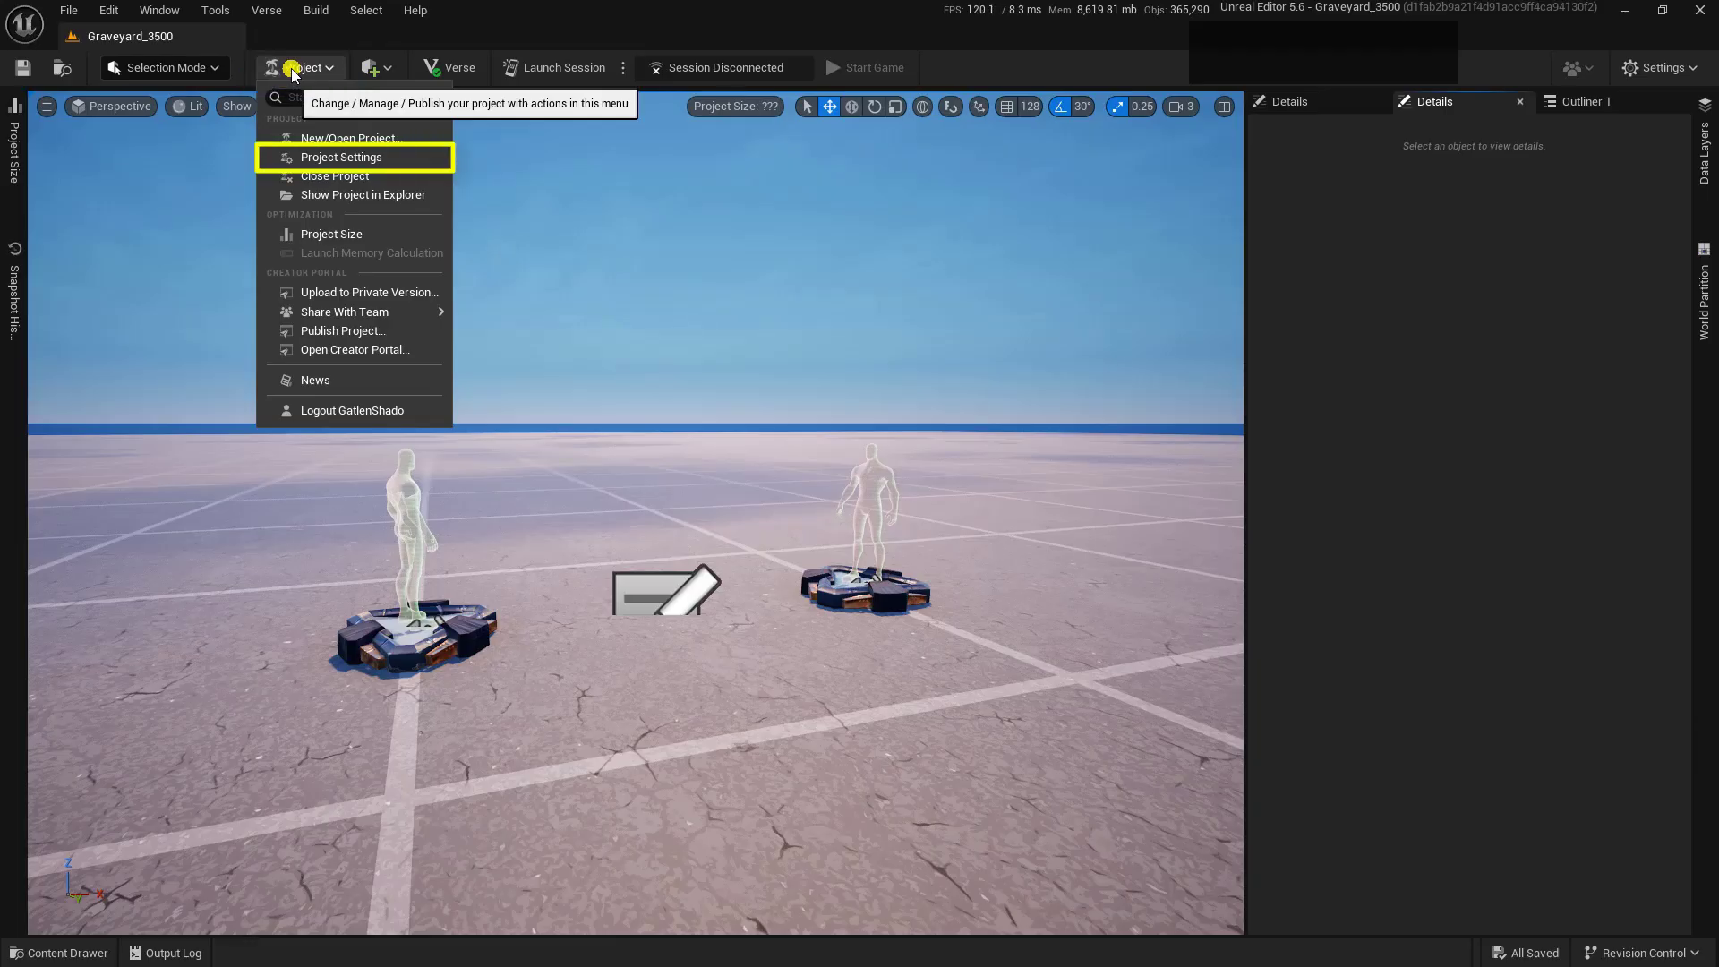
left_click(405, 159)
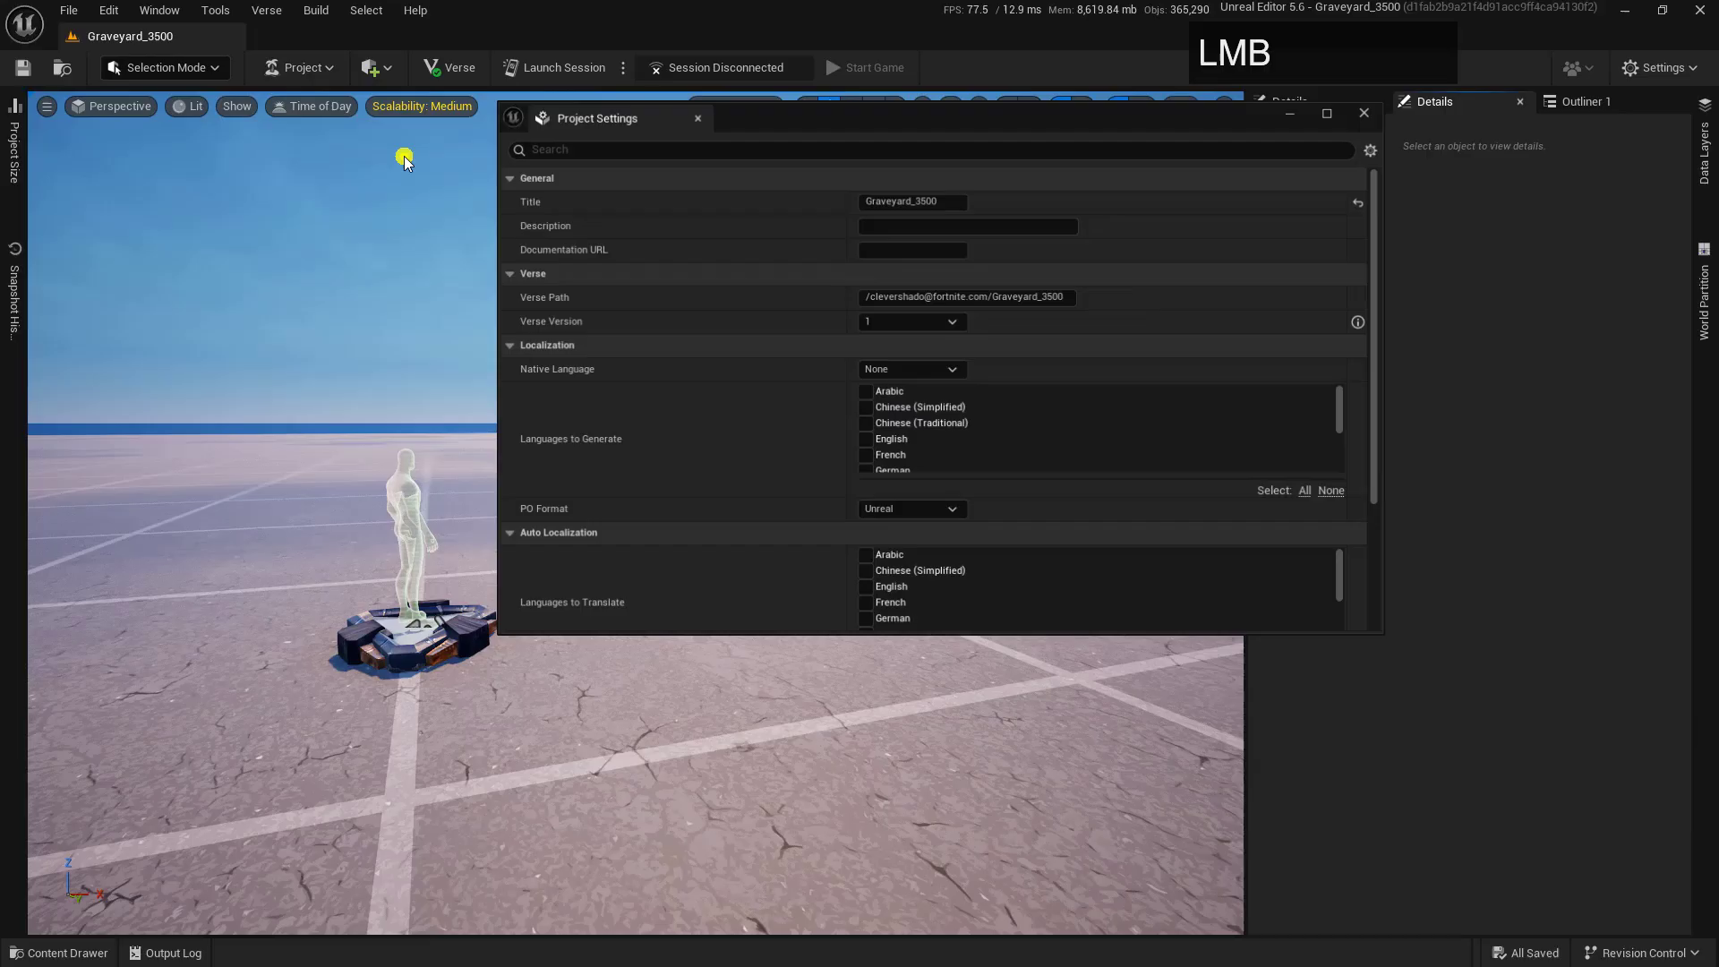
left_click_drag(1386, 253, 1393, 618)
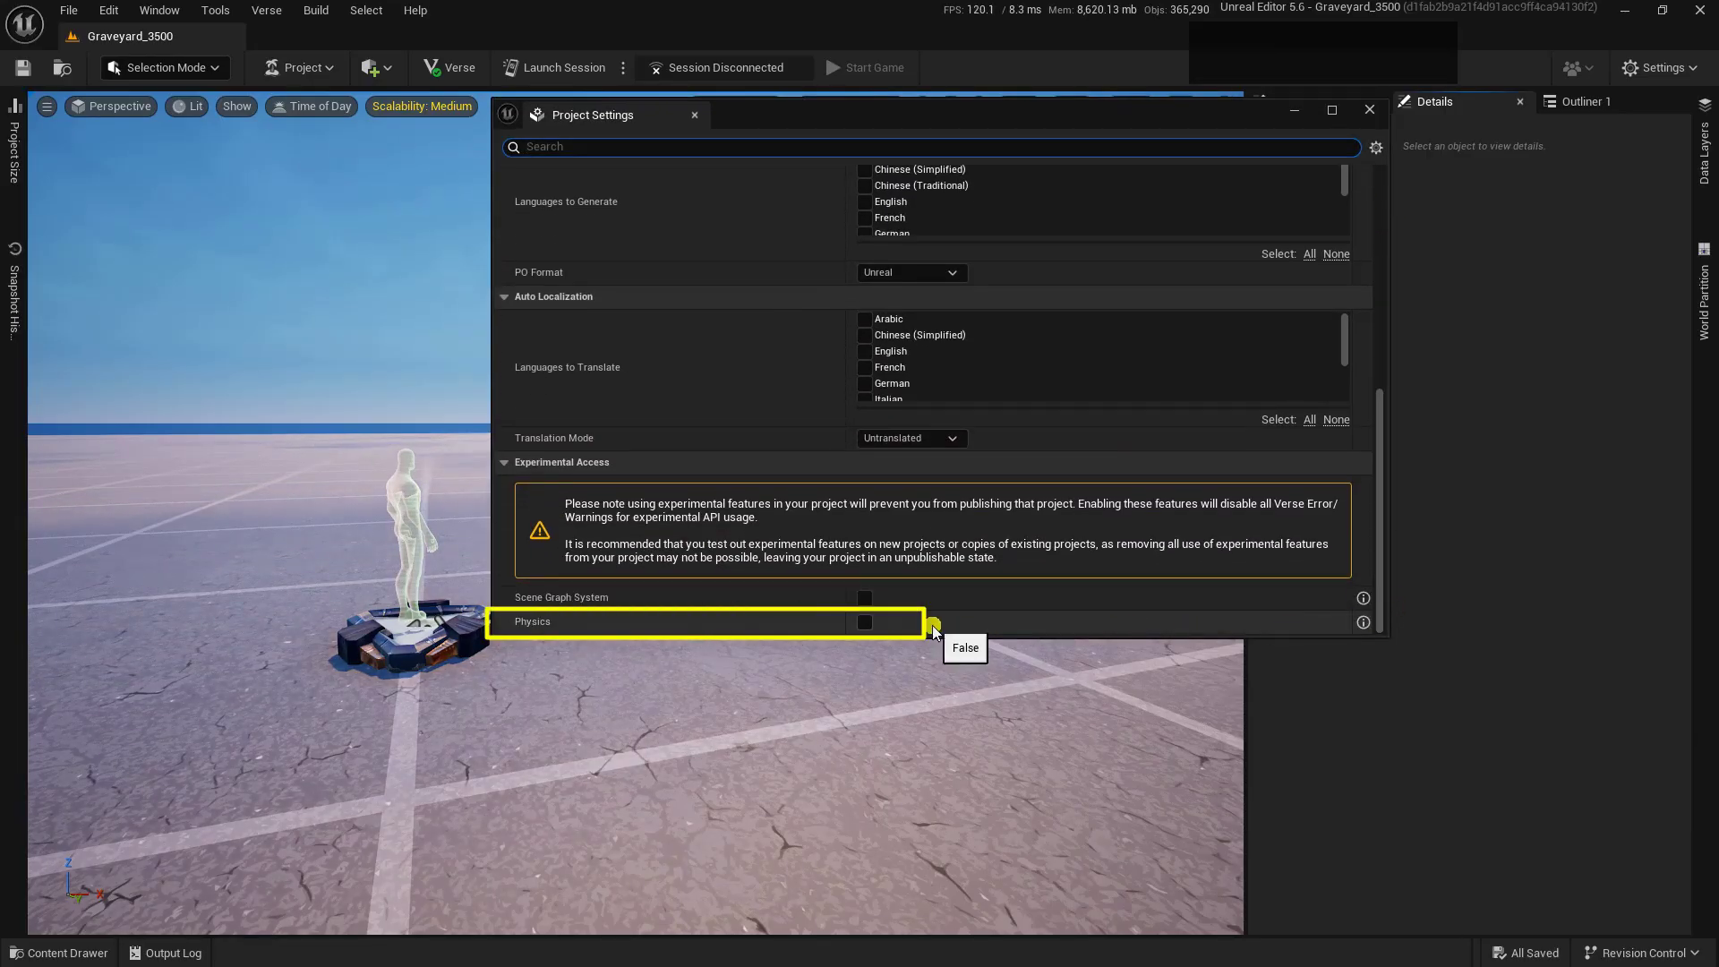
left_click(865, 625)
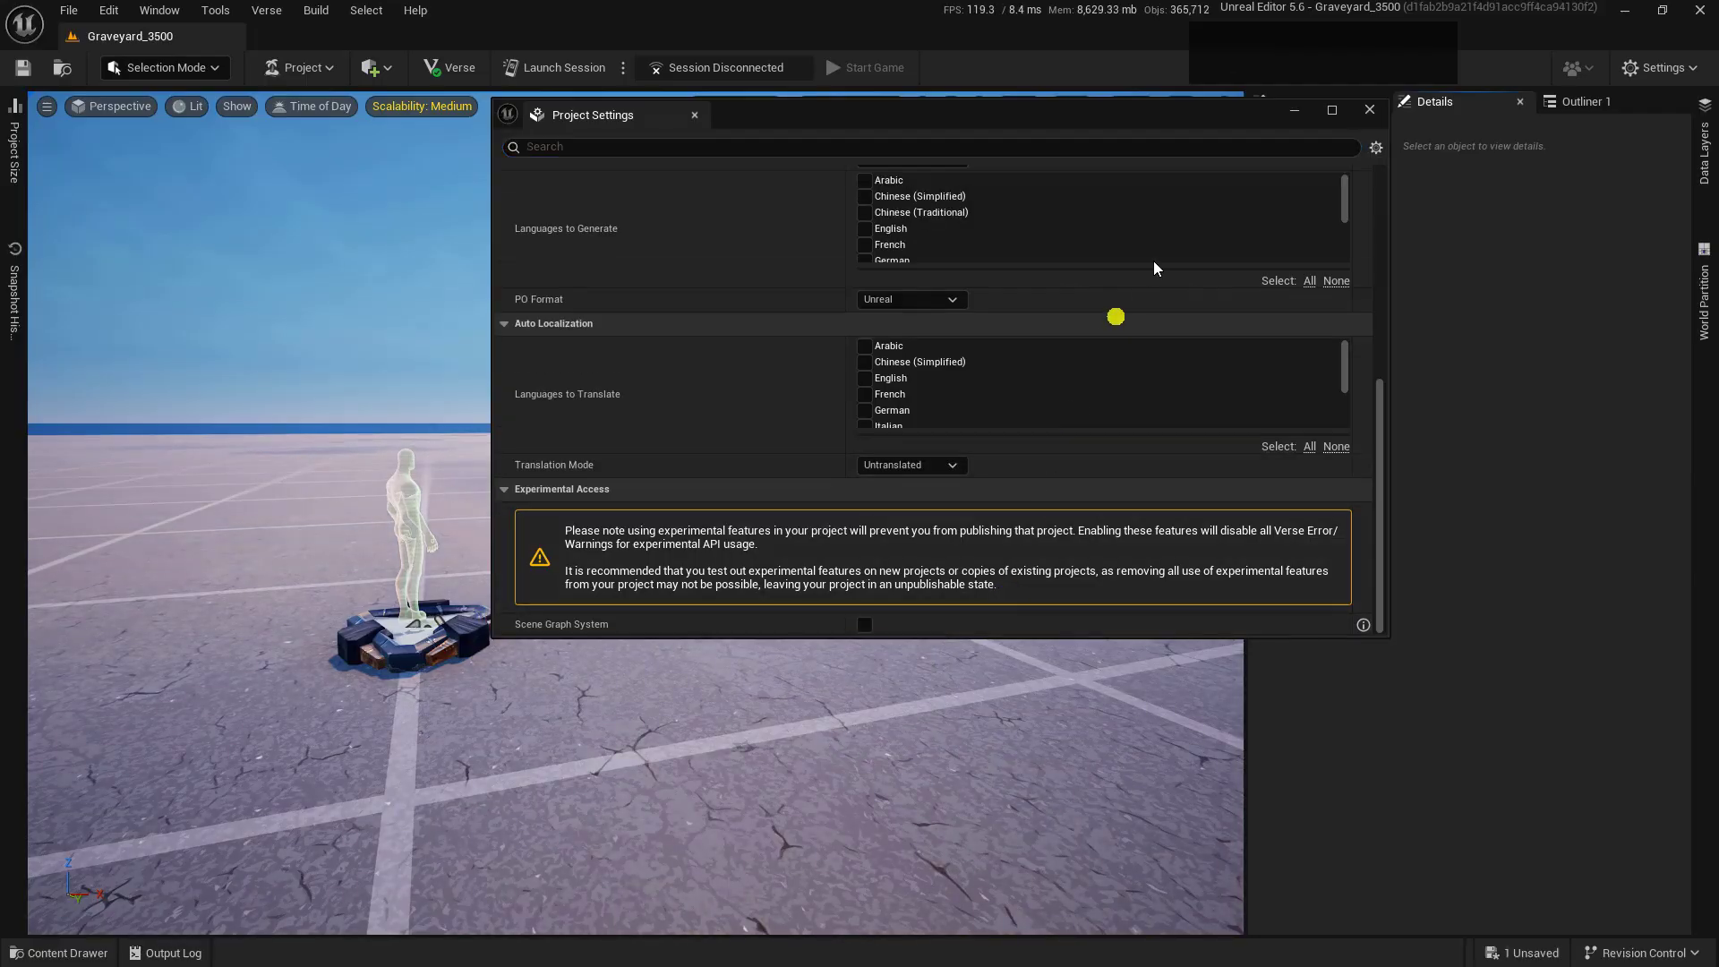
left_click(1370, 110)
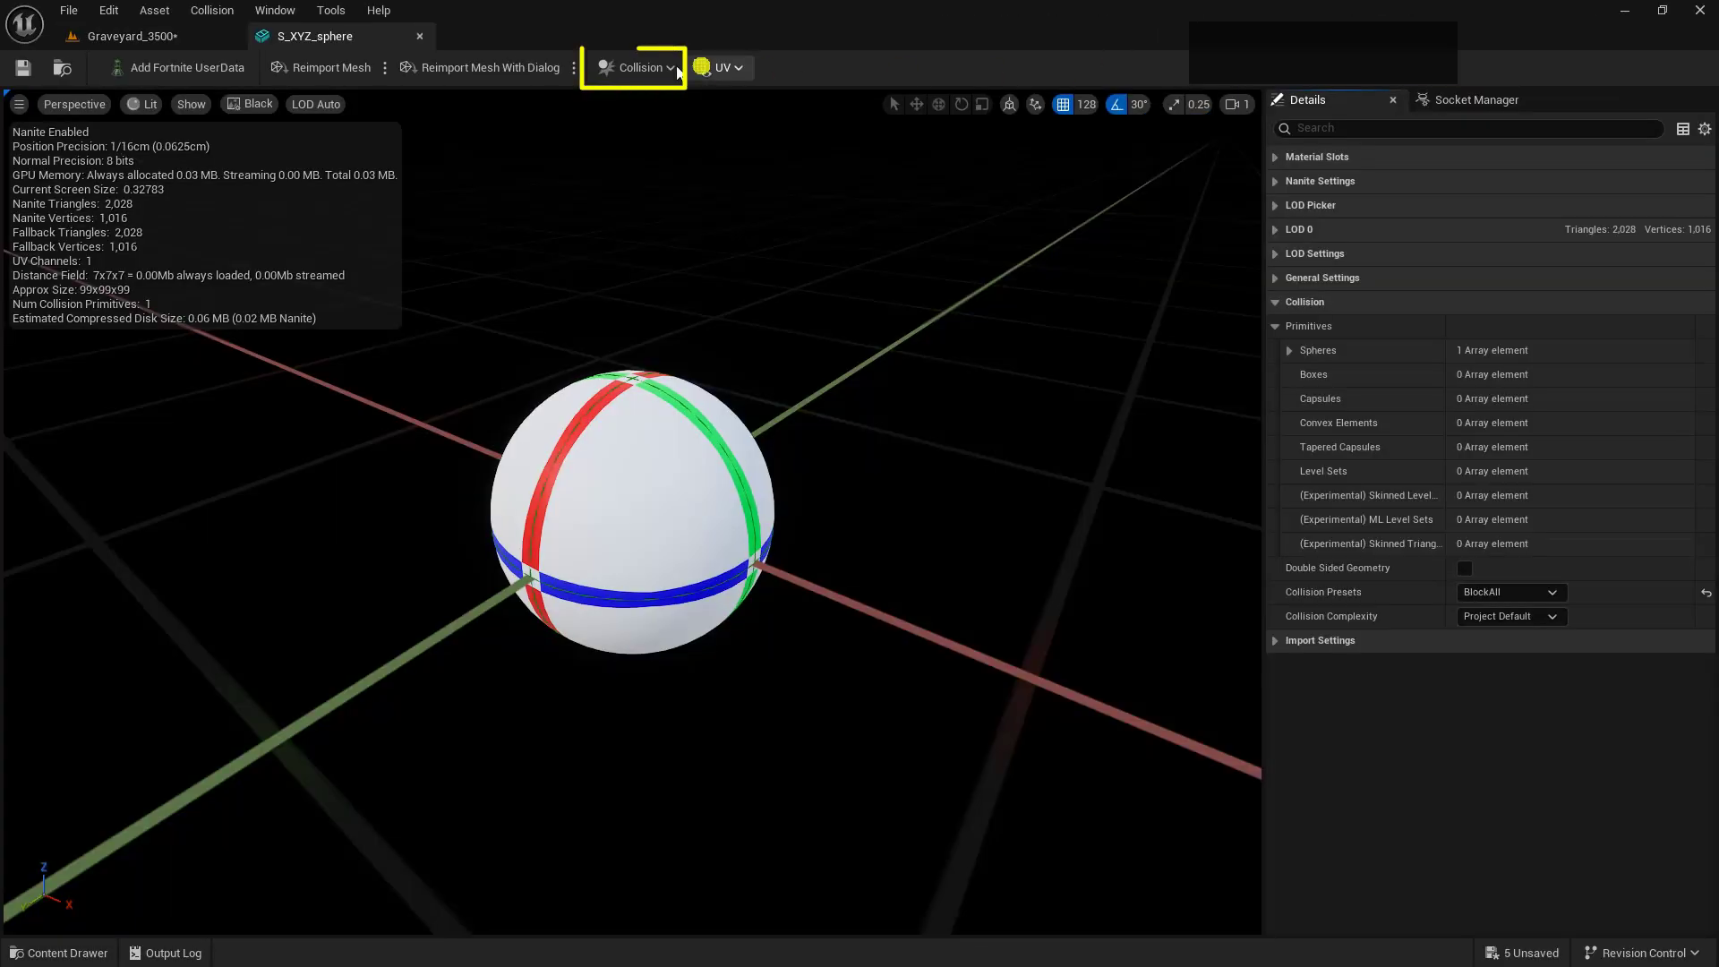
- Check S_XYZ_sphere's collision primitives in the Collision dropdown: a single sphere collision
left_click(647, 67)
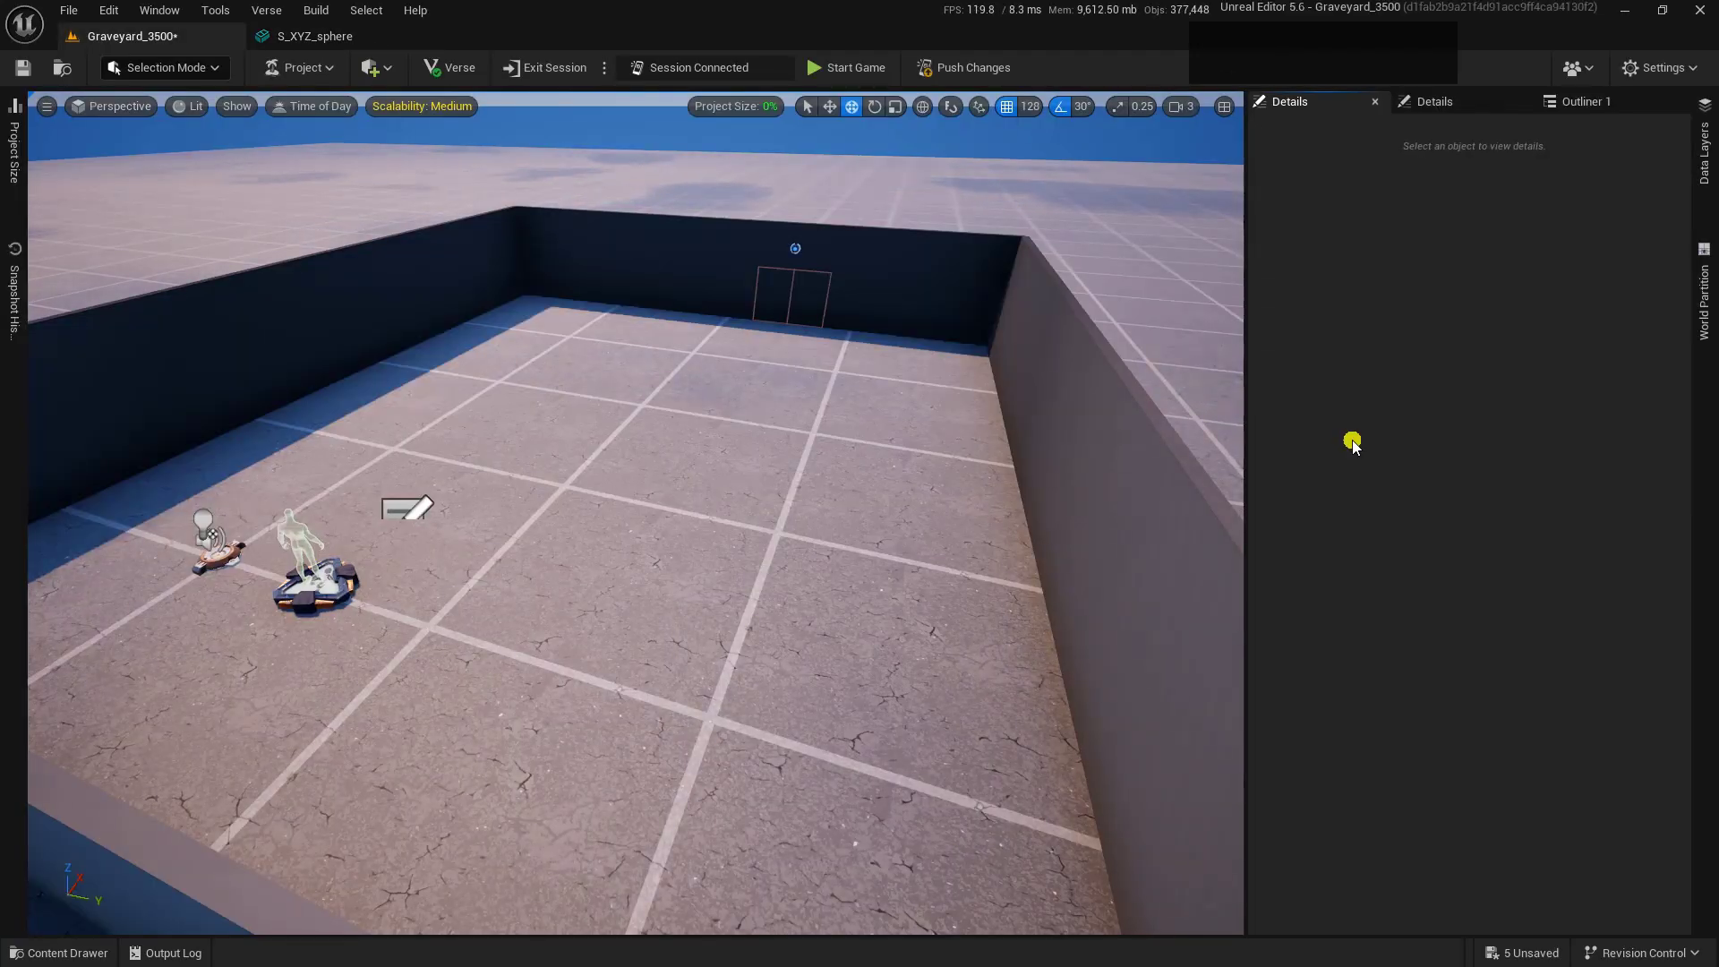
- In the Content Drawer's Blueprints folder, create a Building Prop Blueprint Class named BP_physics_sphere
key("ctrl")
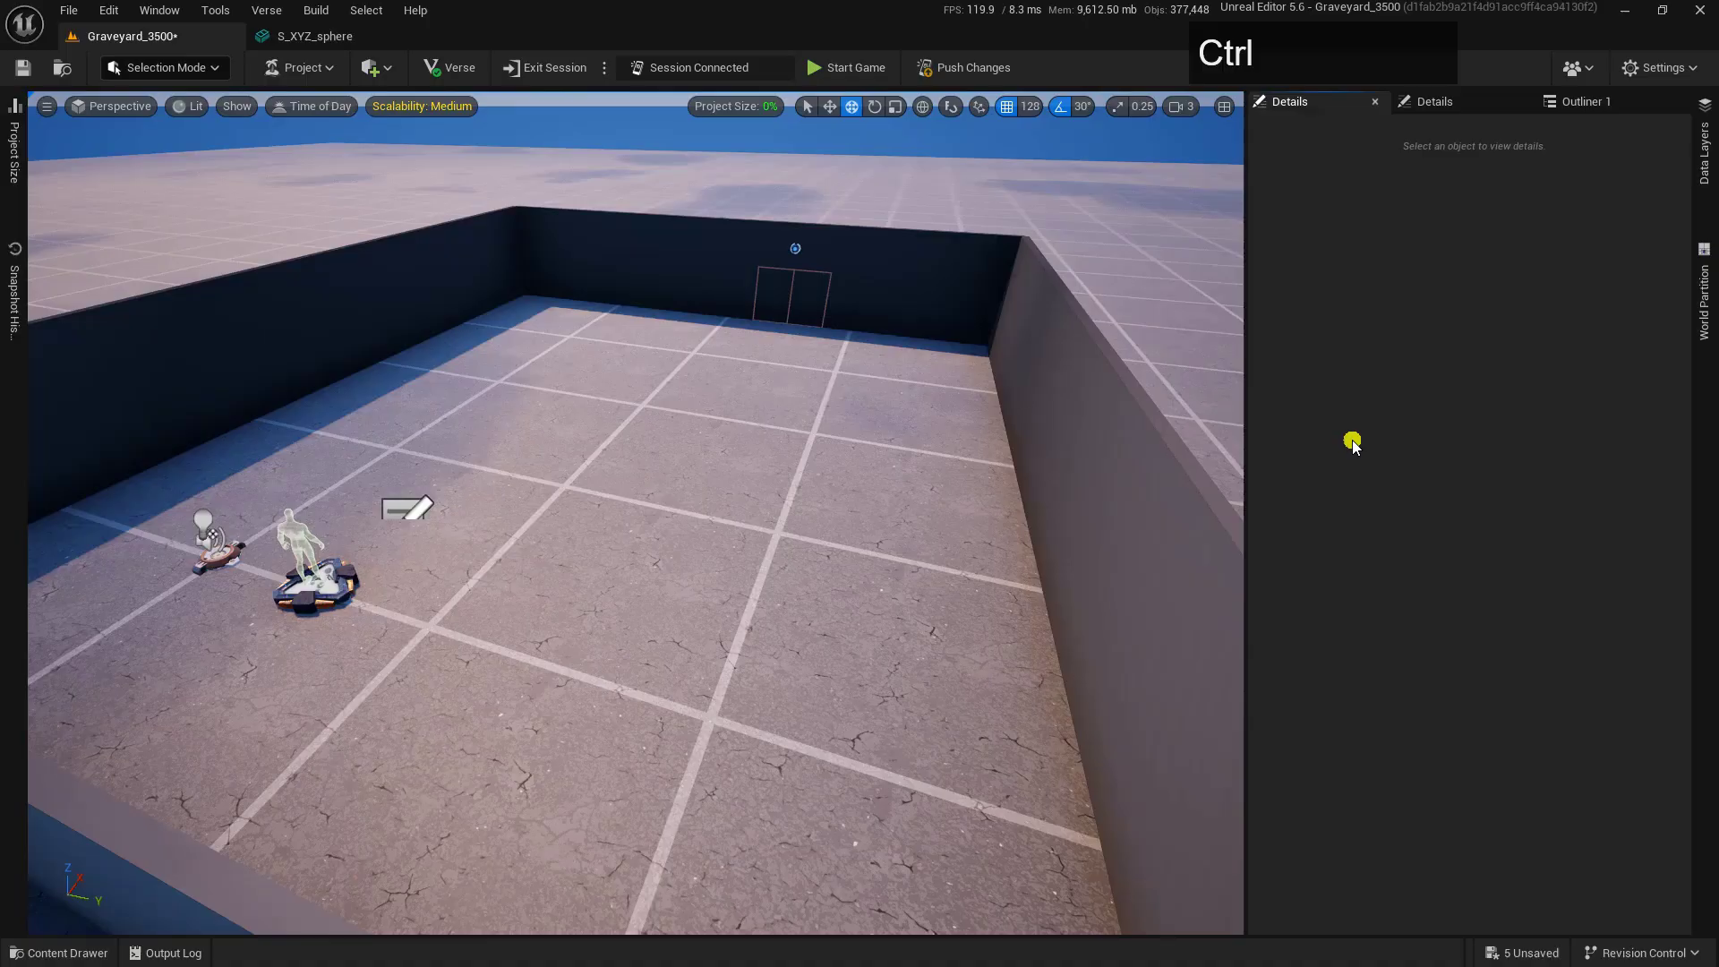
key("ctrl+space")
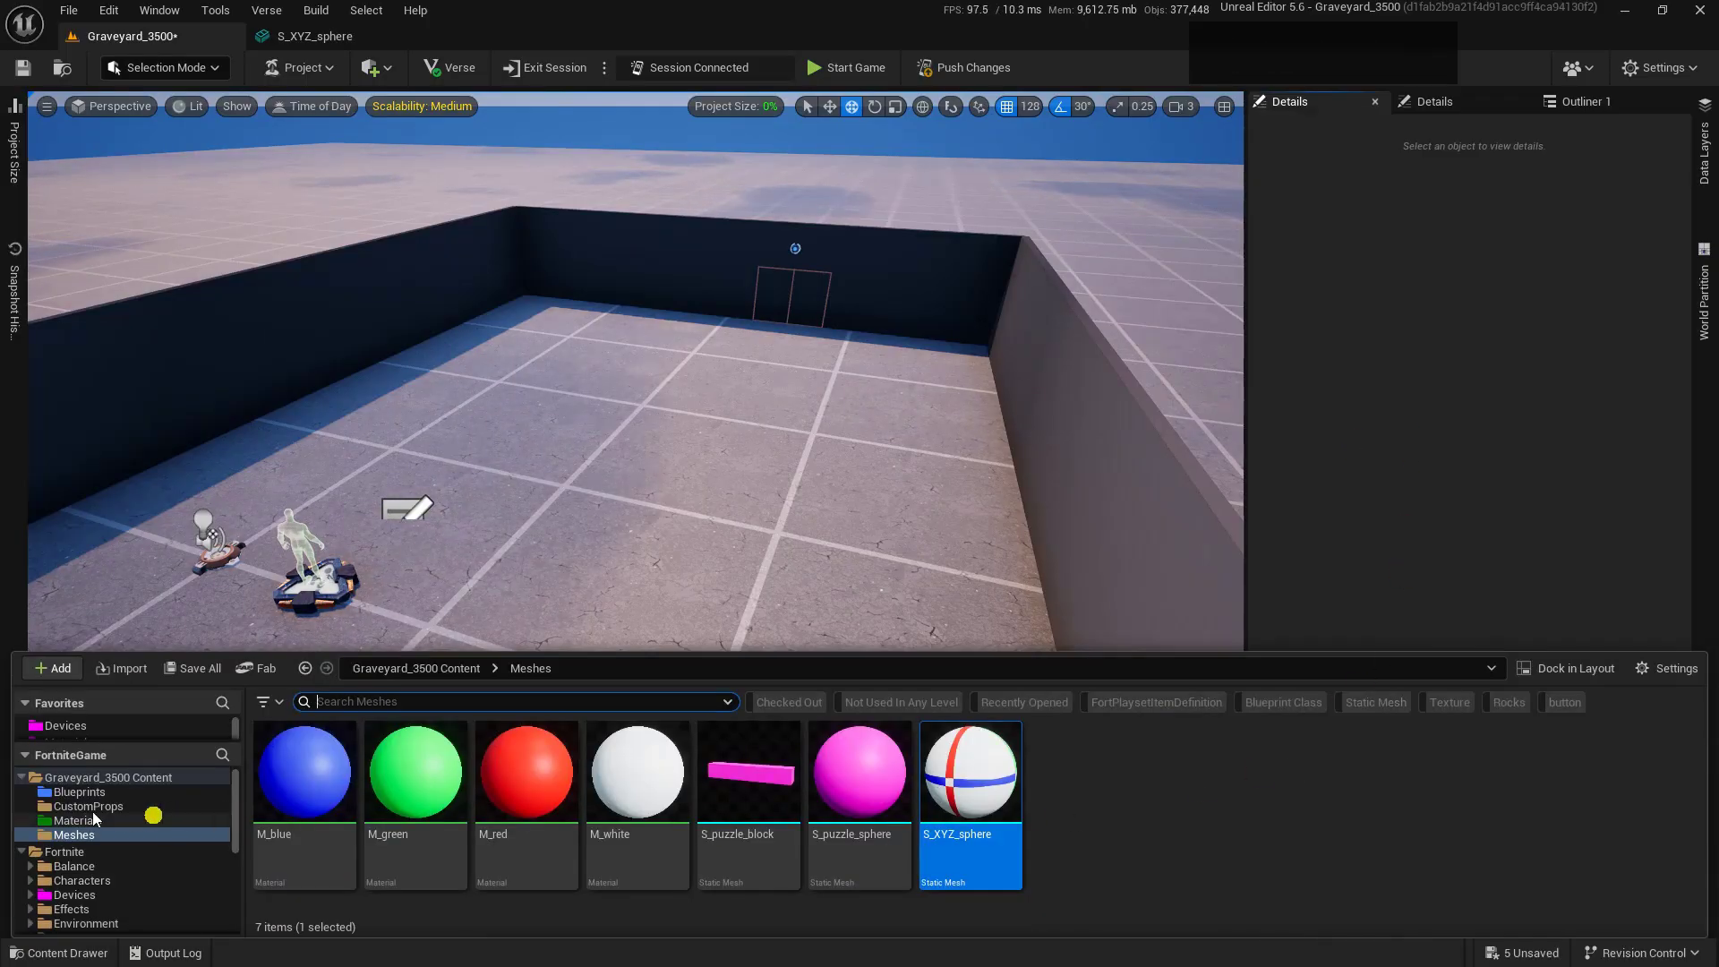
left_click(79, 792)
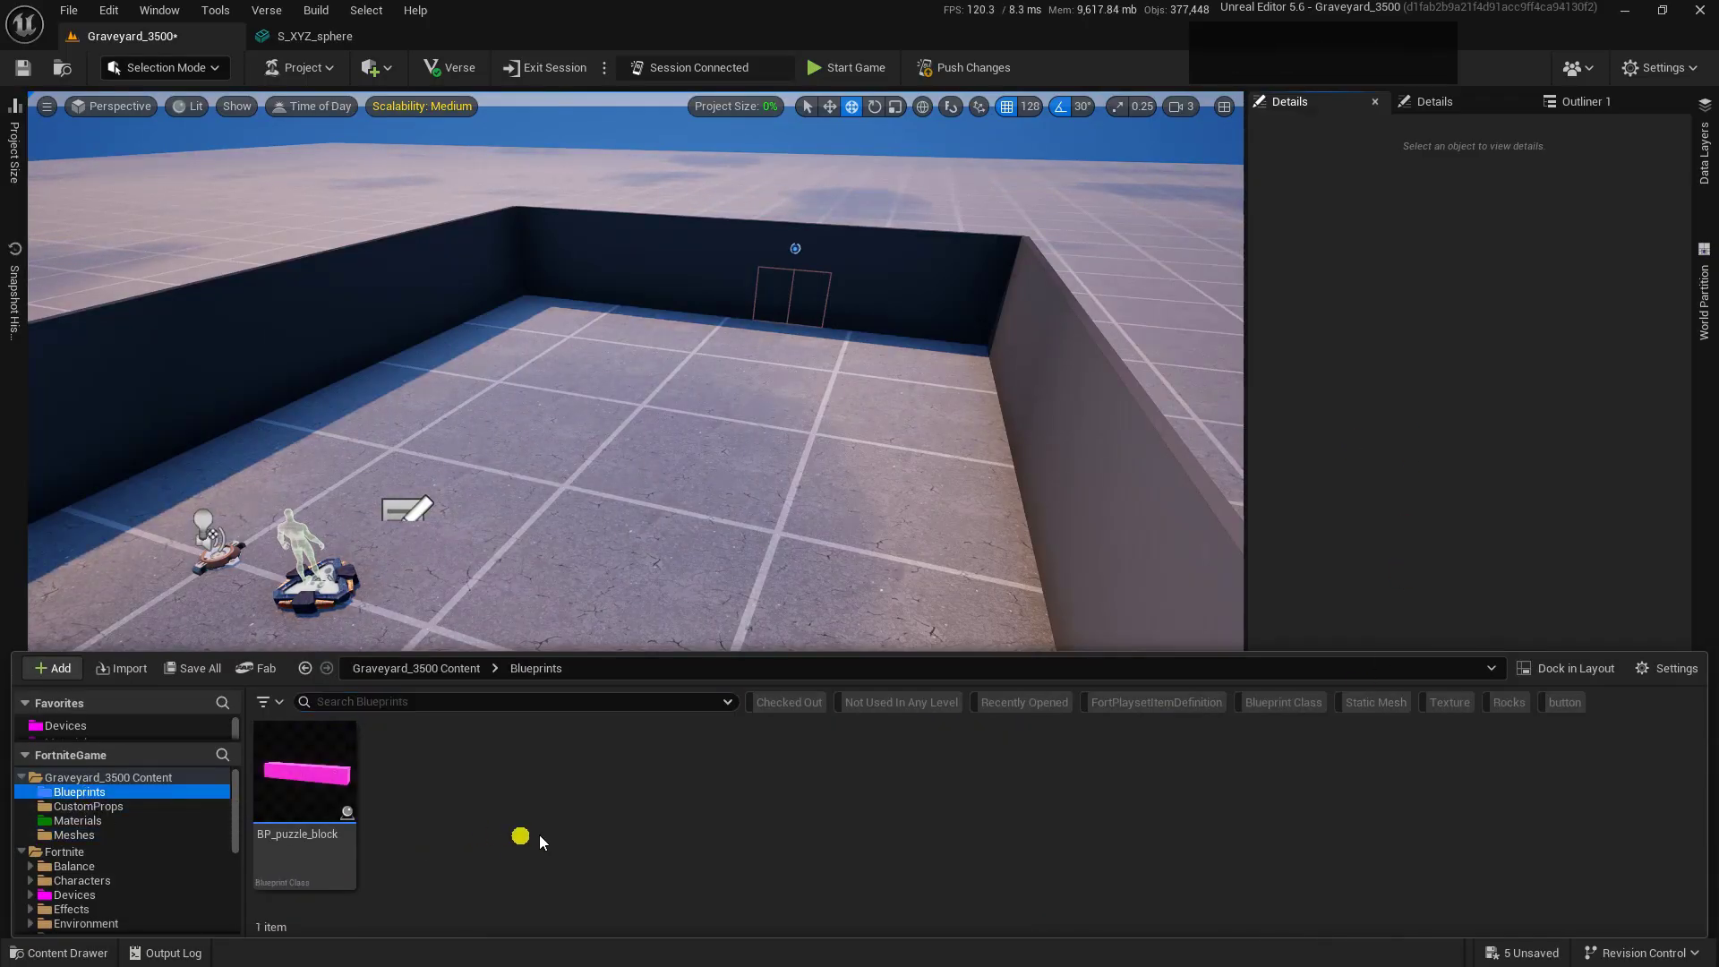
right_click(531, 805)
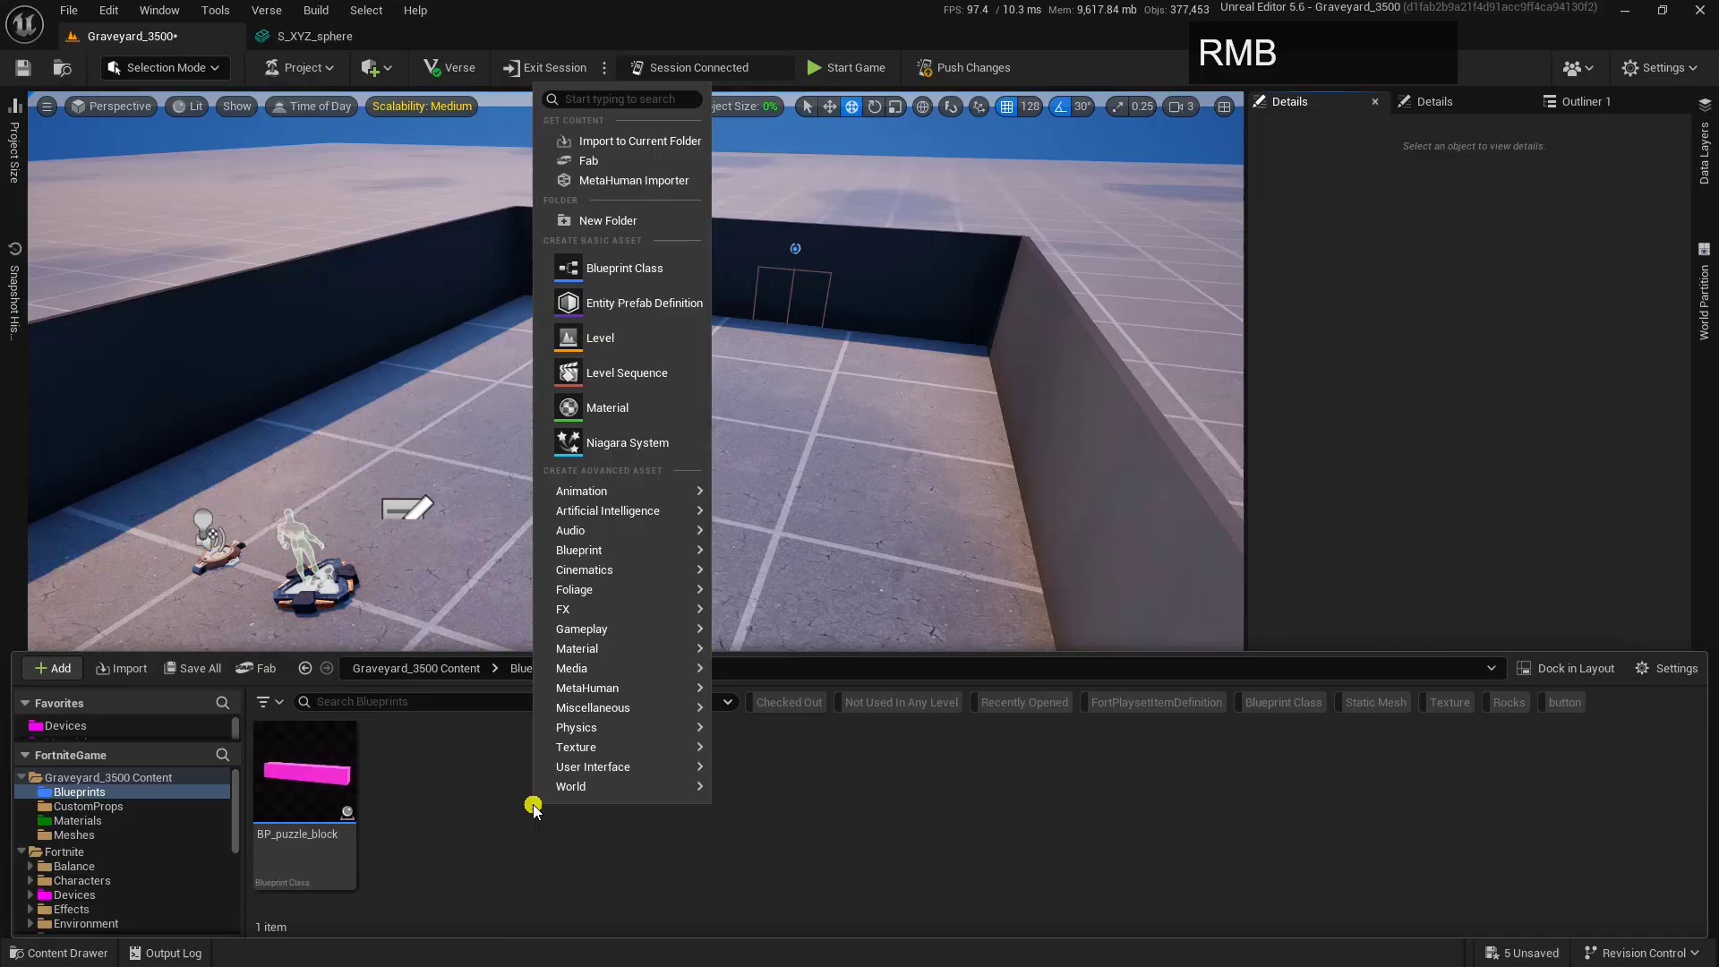
left_click(674, 272)
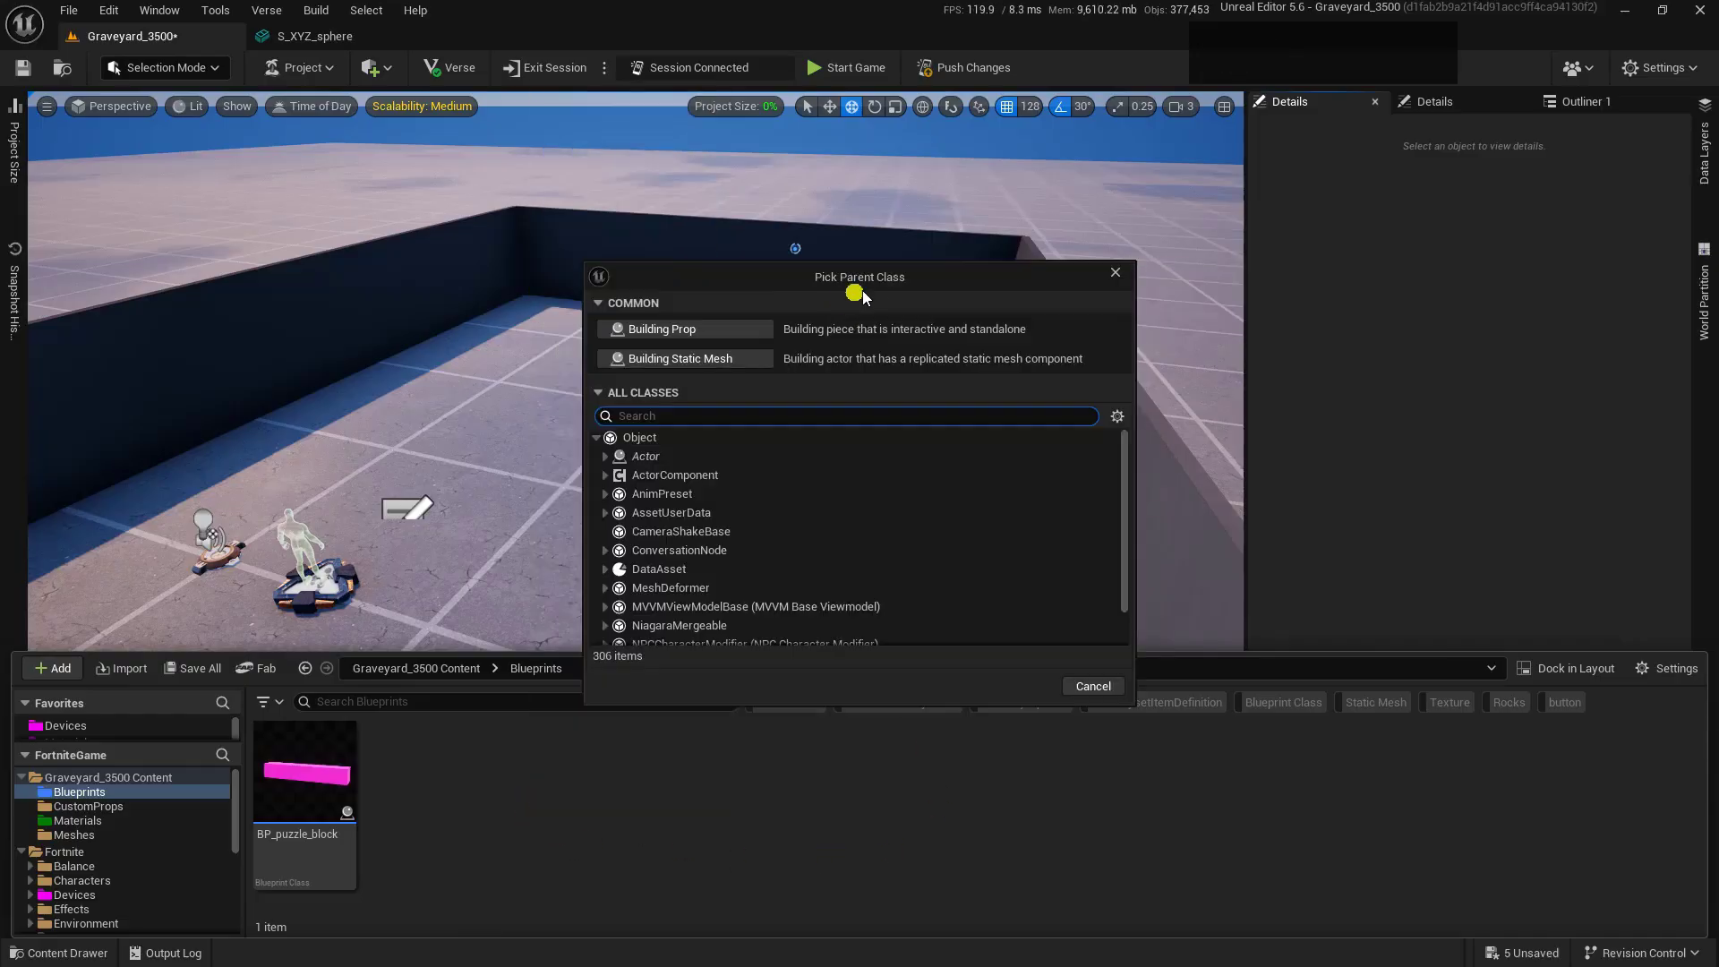
left_click(749, 331)
type("S_physics_sphere")
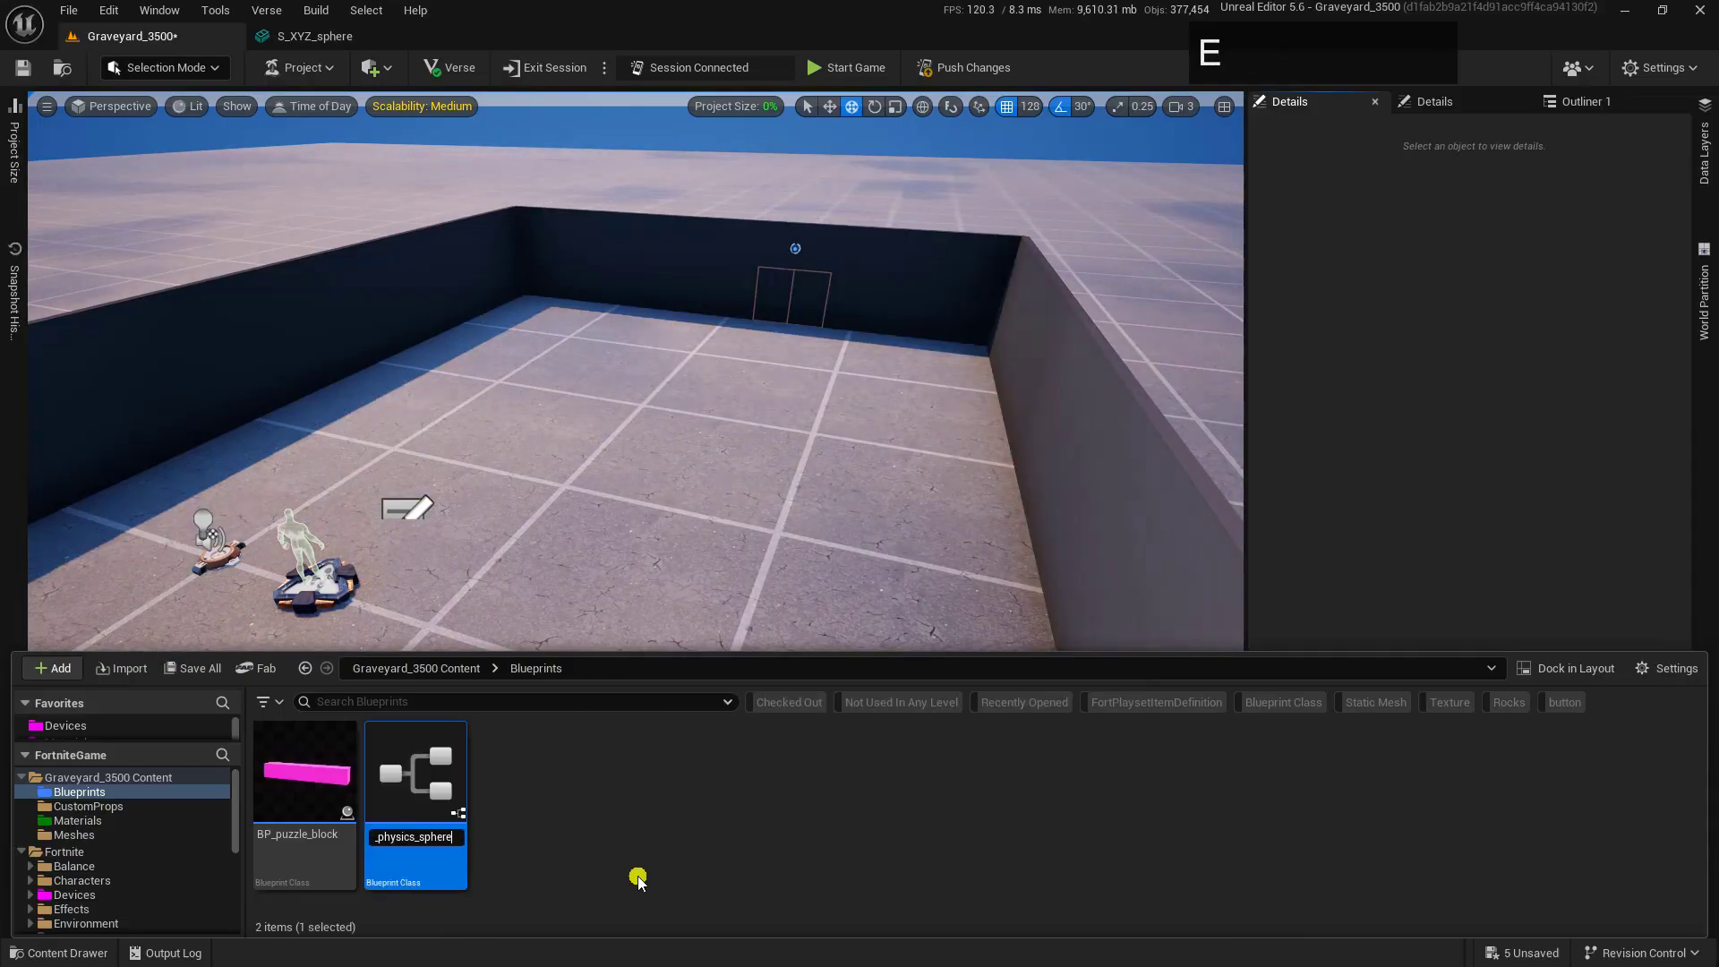
key("Return")
- In BP_physics_sphere's Class Defaults, set the Static Mesh to S_XYZ_sphere
double_click(299, 787)
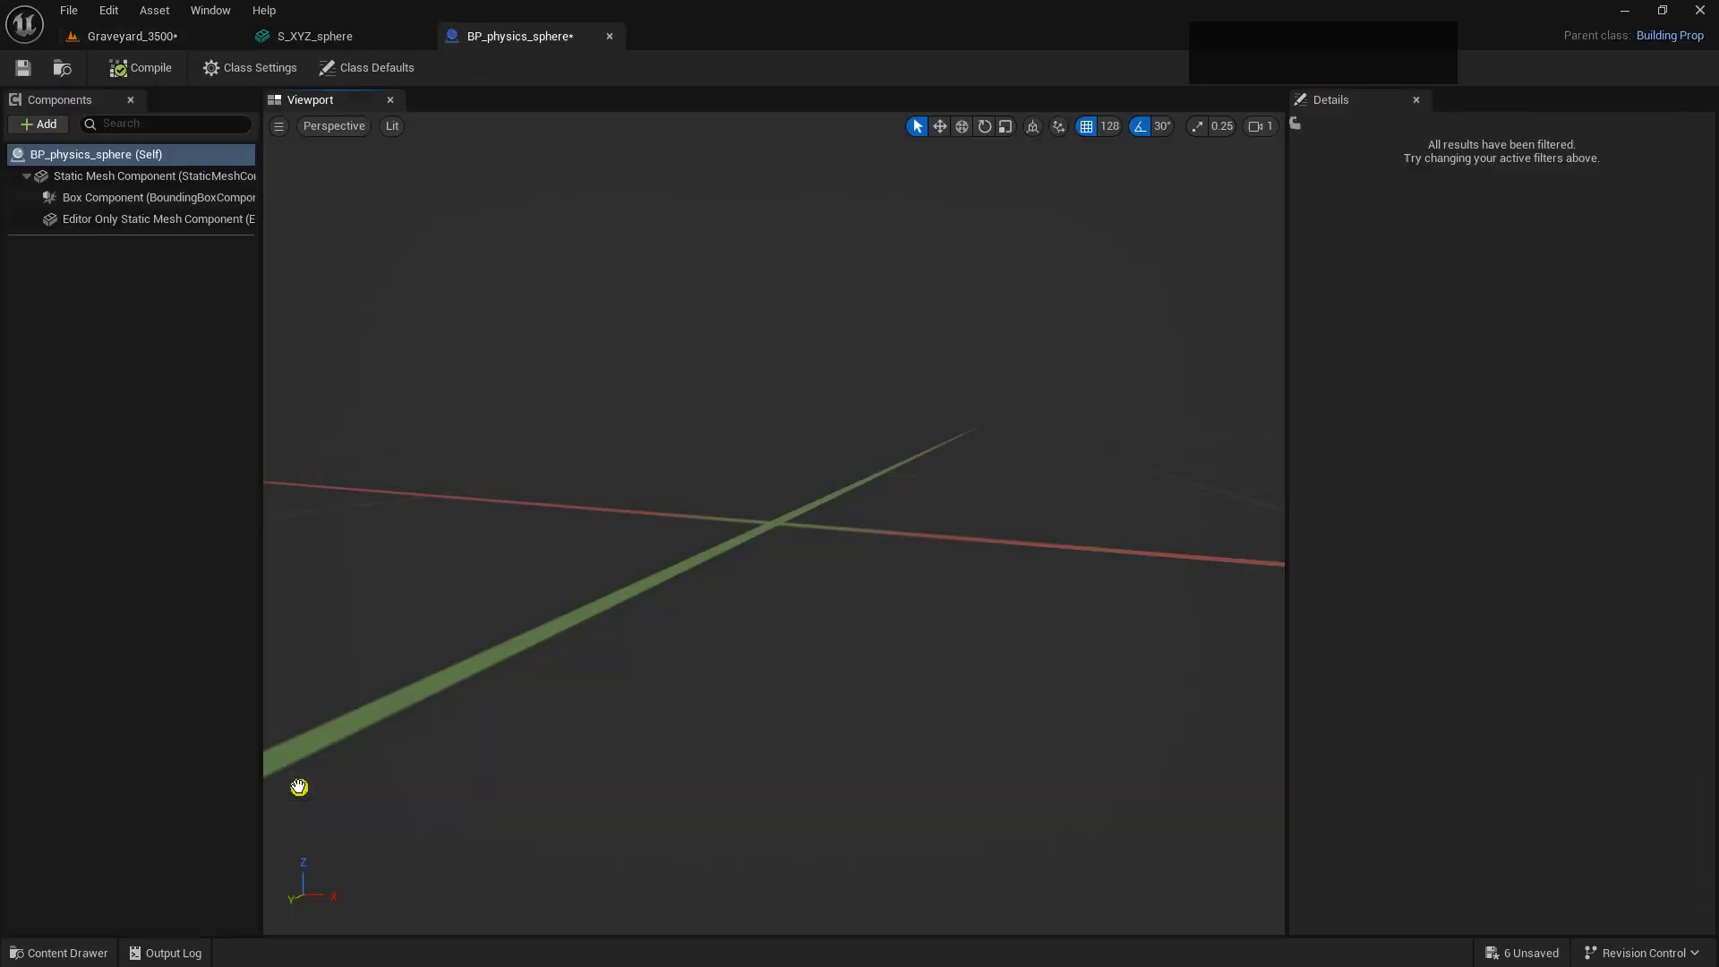
left_click(366, 67)
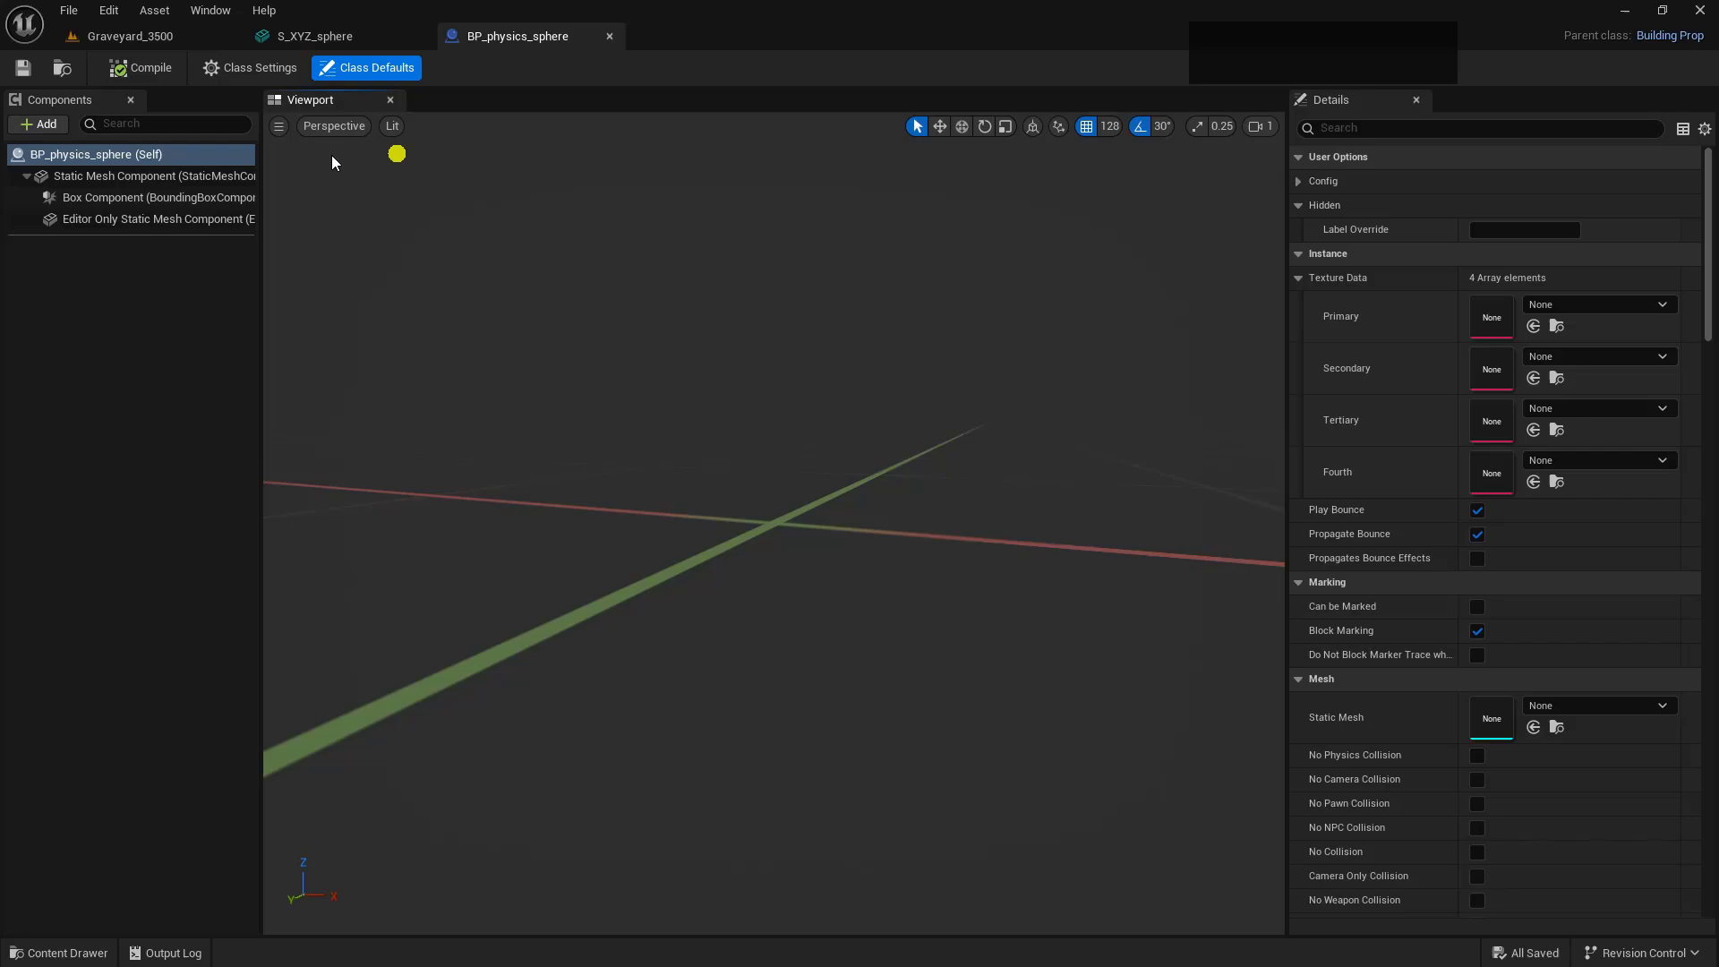
key("alt+1")
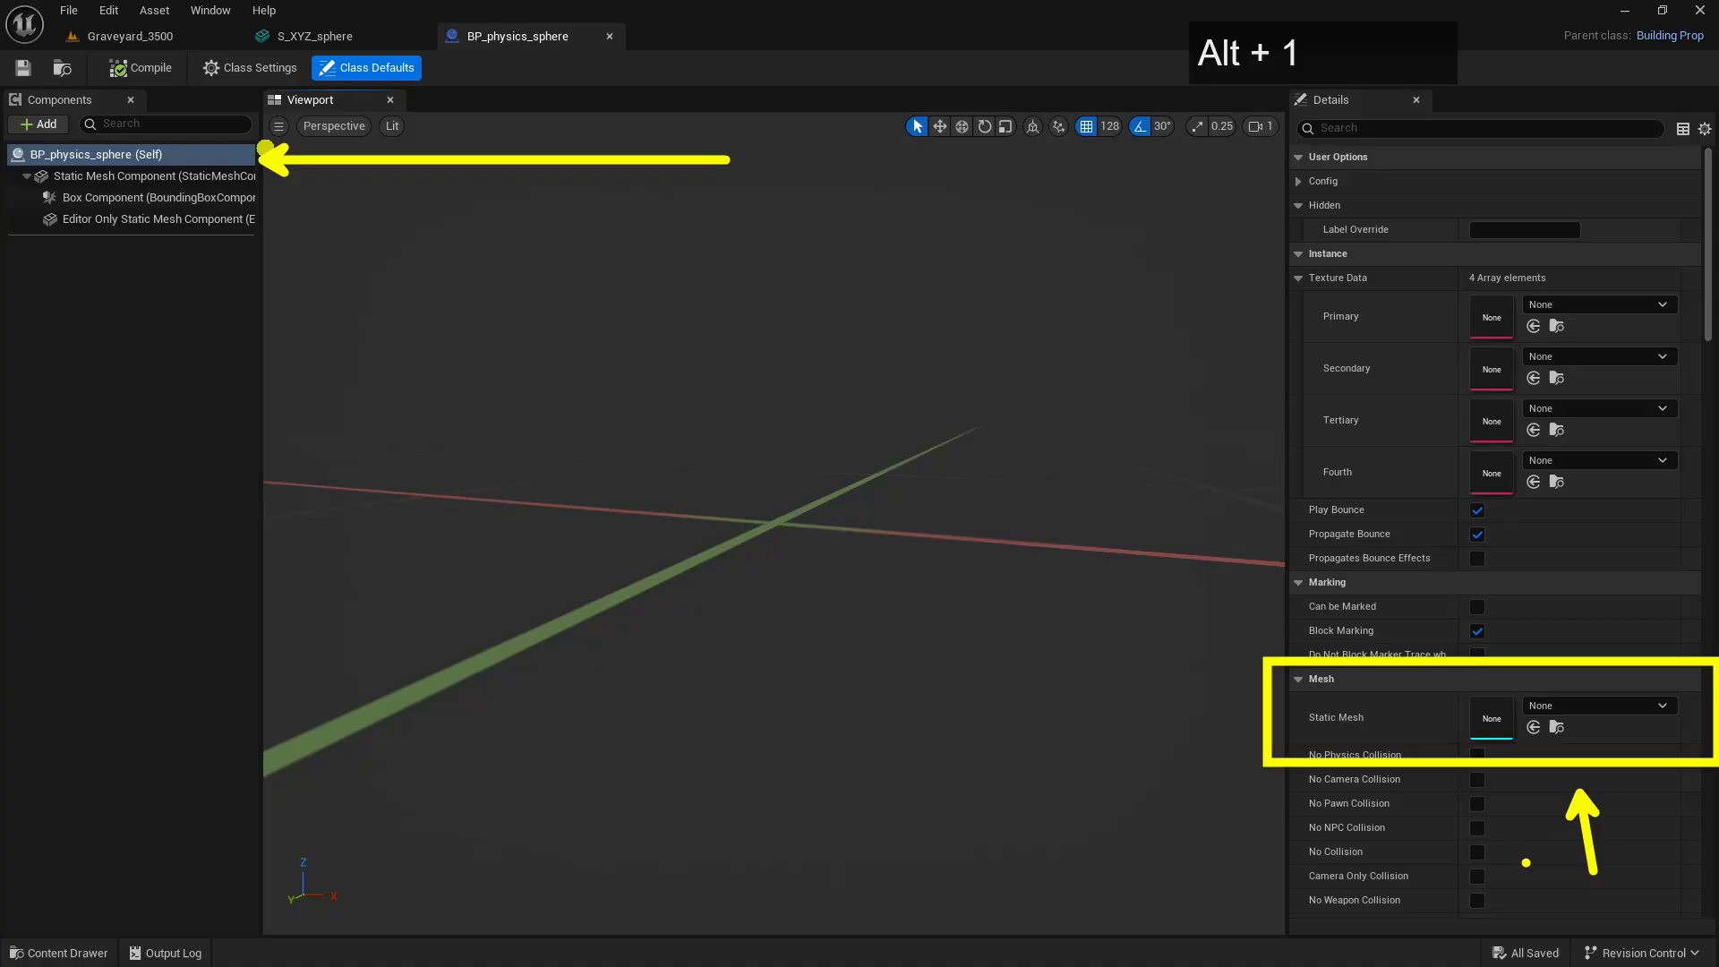
key("Escape")
left_click(1607, 705)
type("sphe")
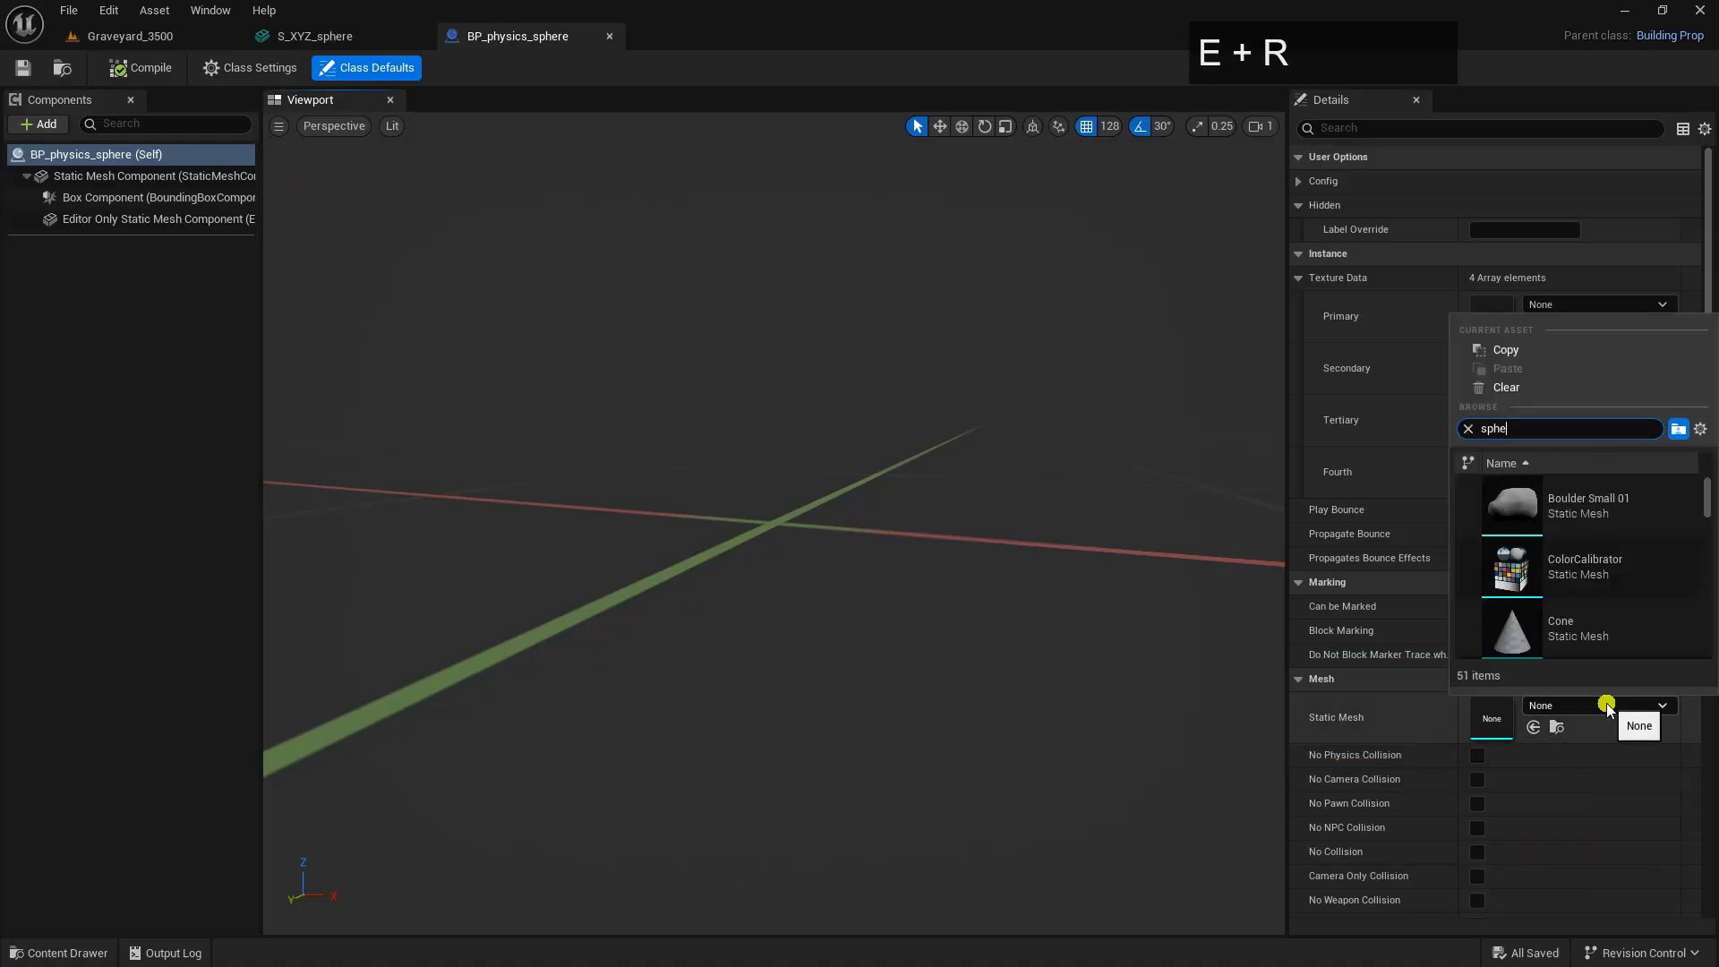
type("re")
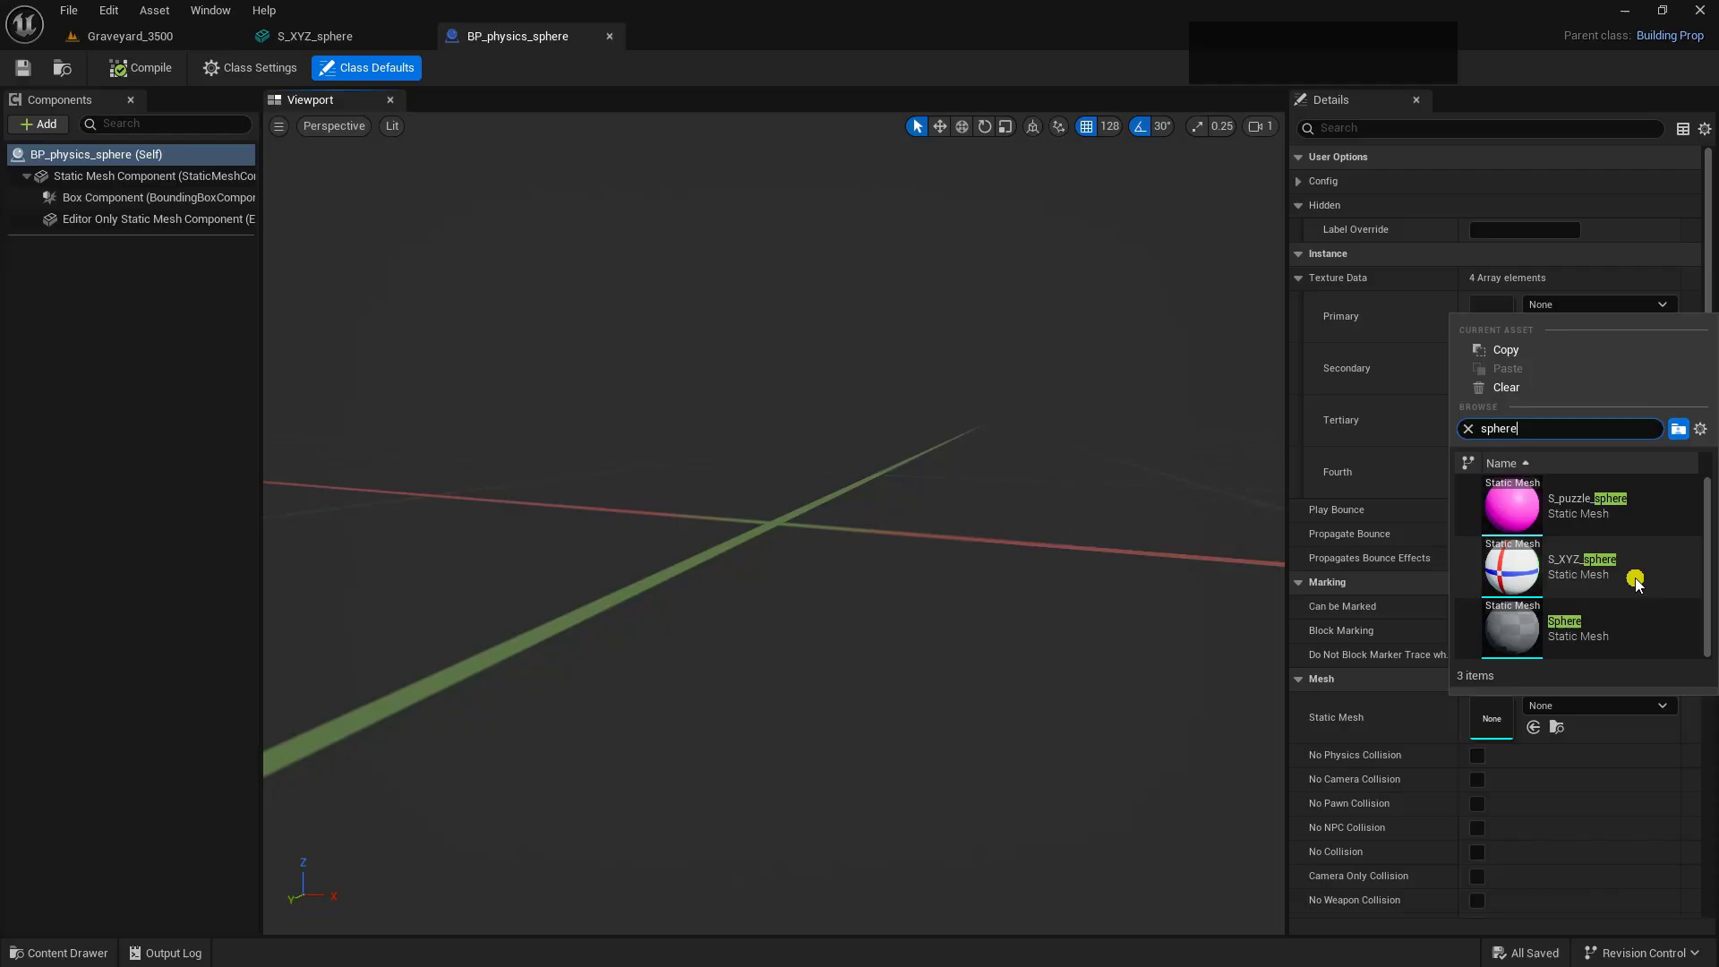
left_click(1635, 583)
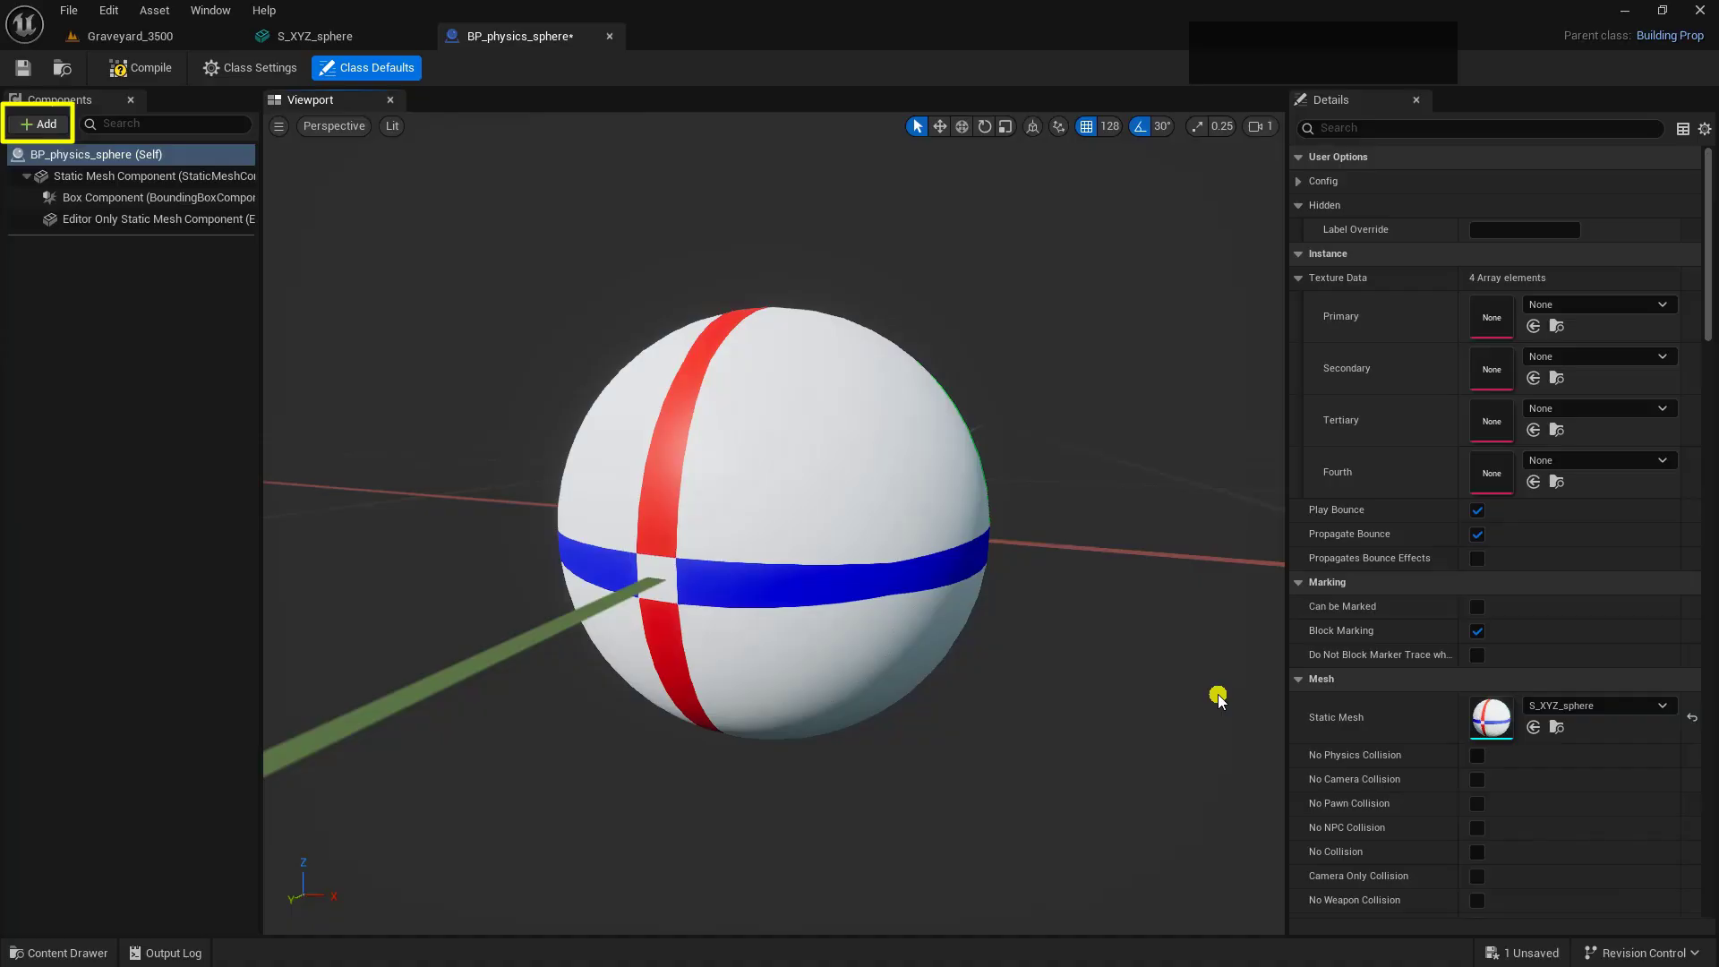
- Add a Fort Physics component to the BP_physics_sphere blueprint
left_click(42, 126)
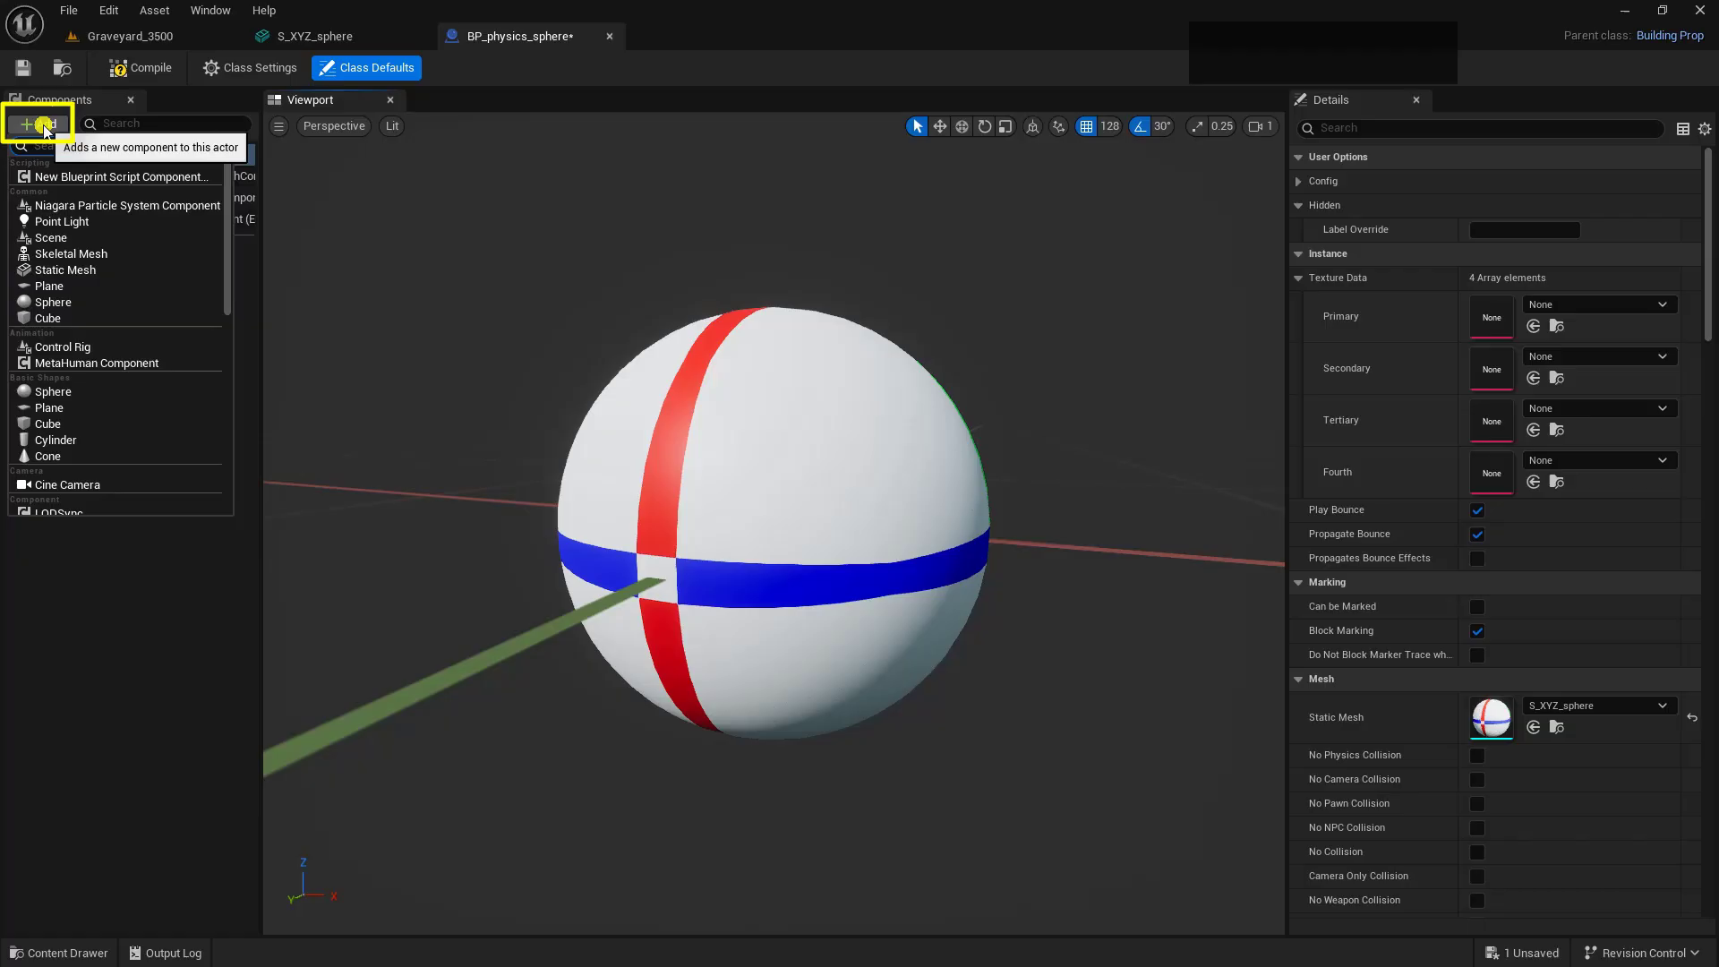
type("phy")
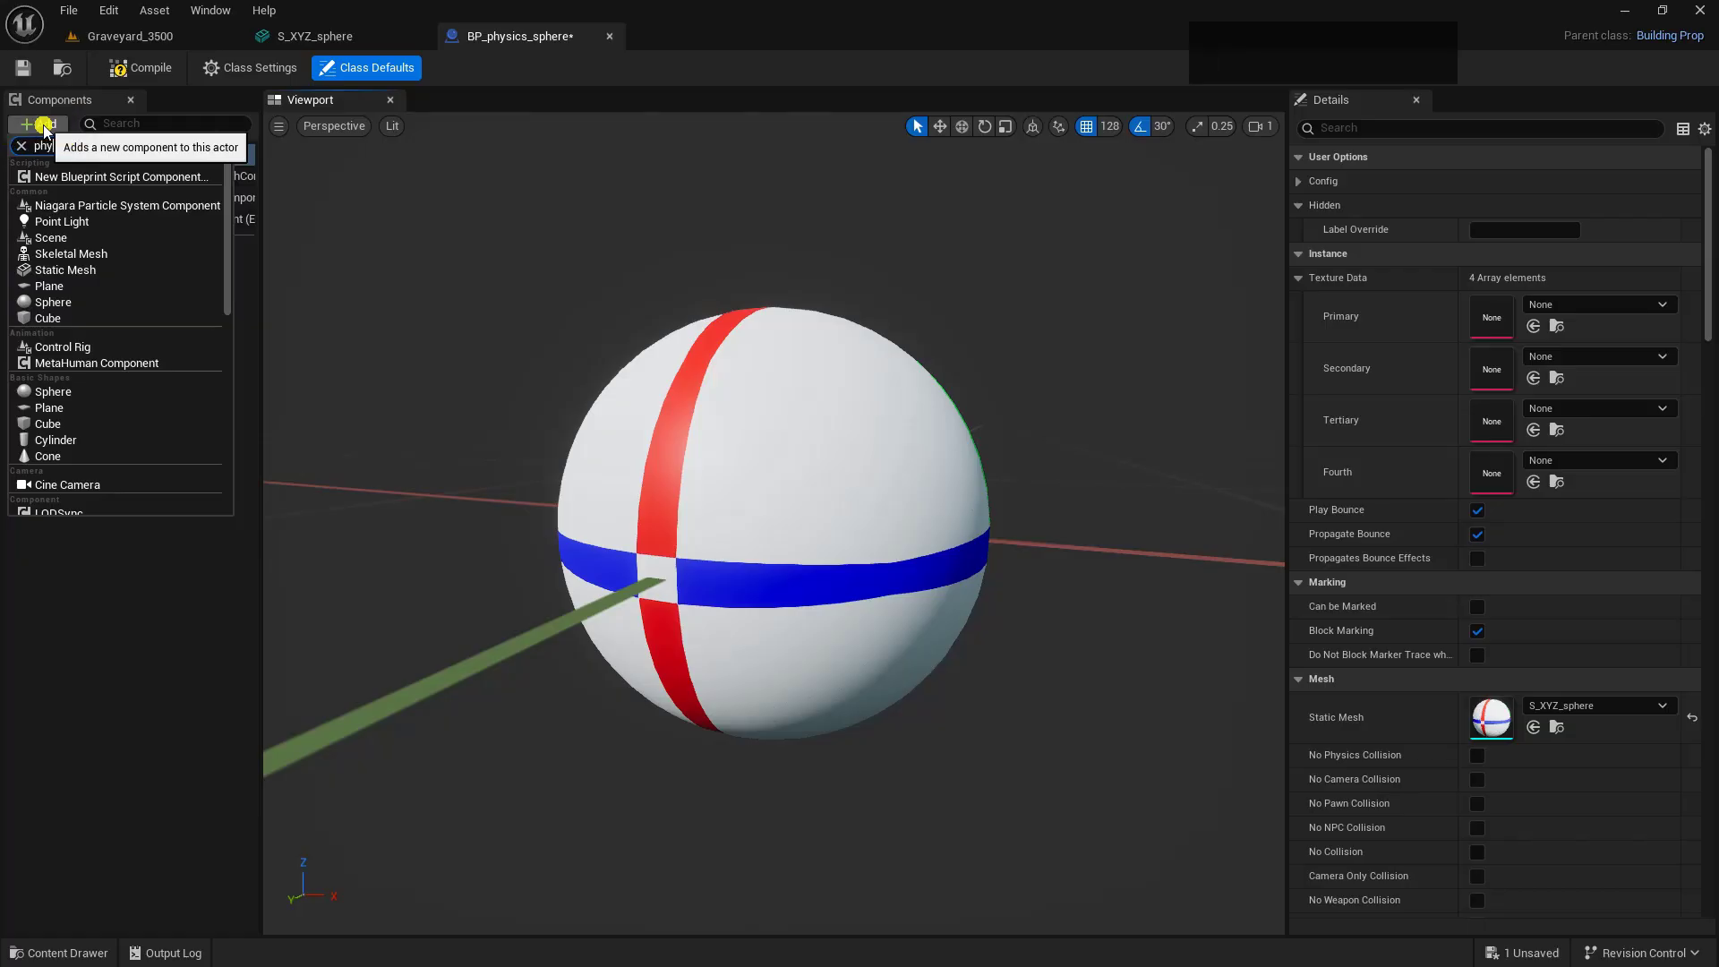
type("s")
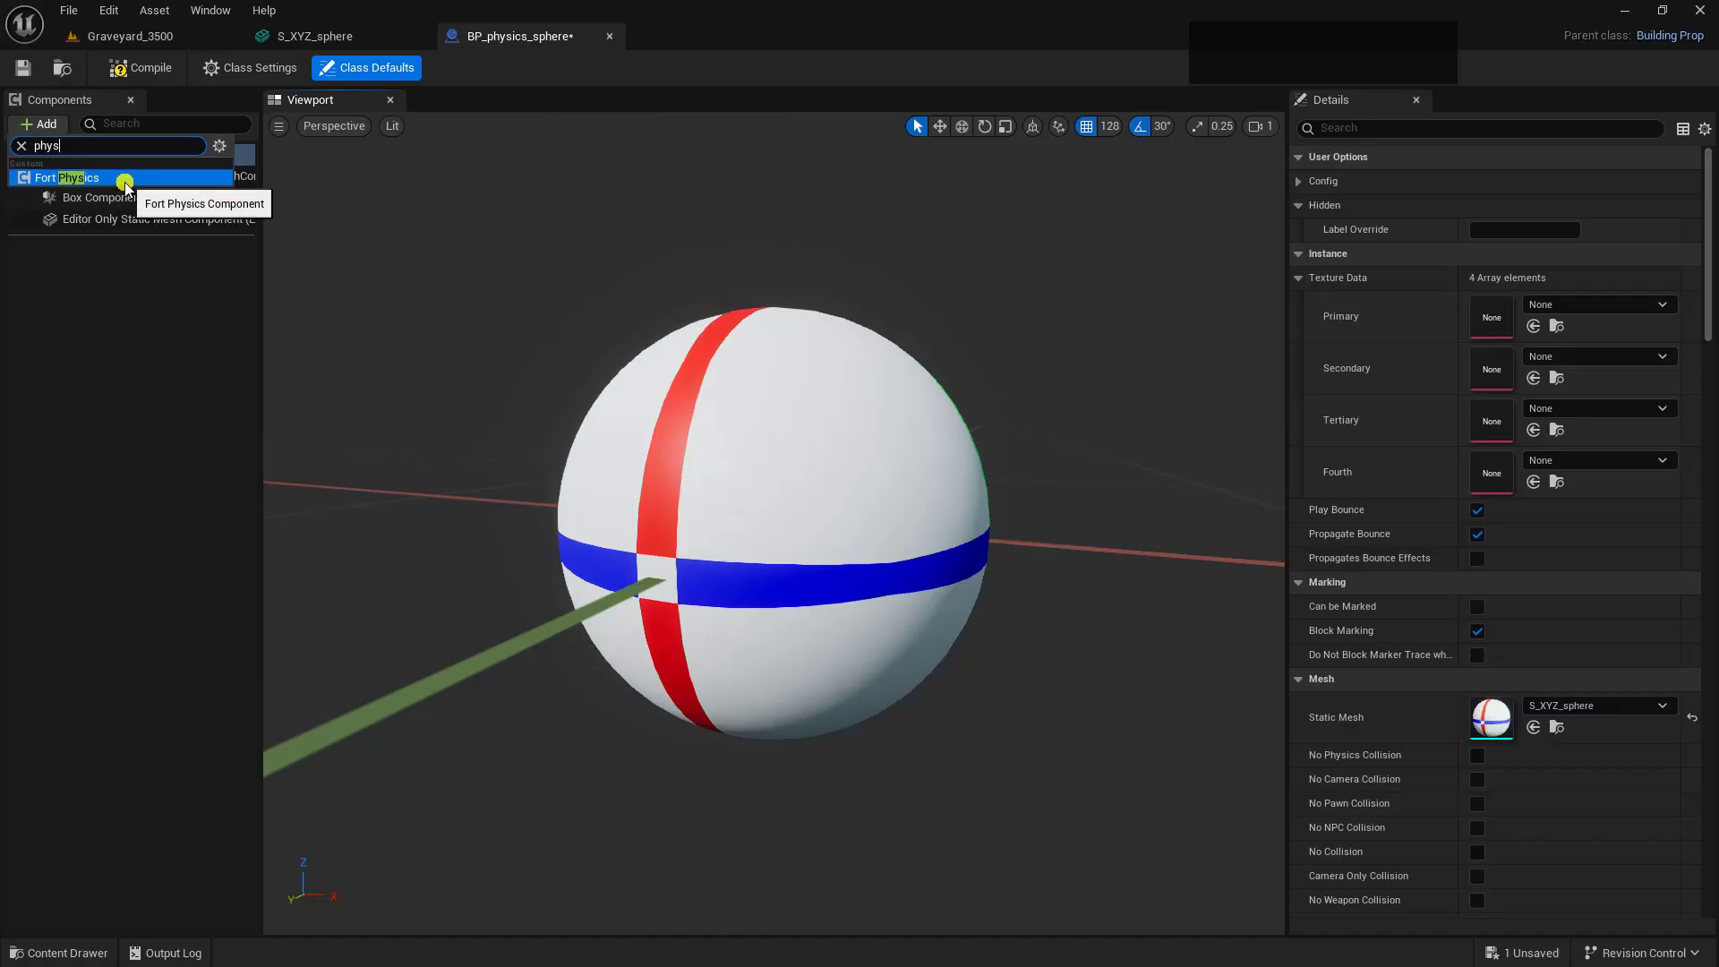
left_click(120, 186)
left_click(169, 292)
left_click(173, 254)
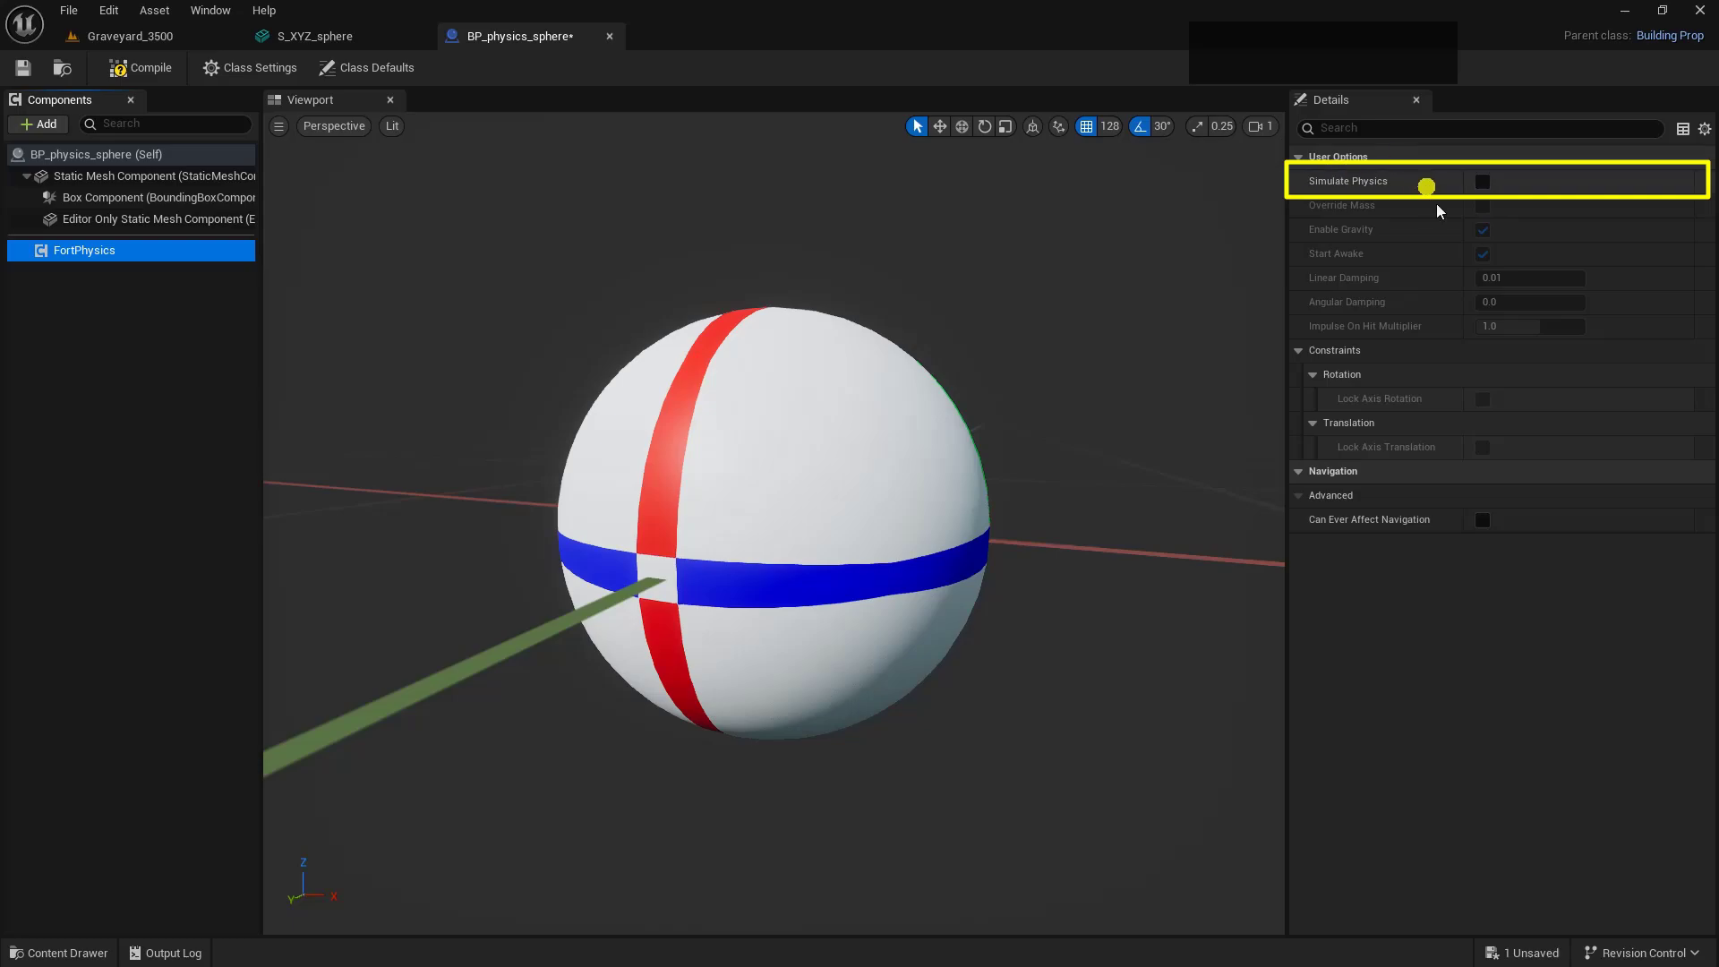
- Enable Simulate Physics and Override Mass at 10 kg, then compile and save
left_click(1483, 182)
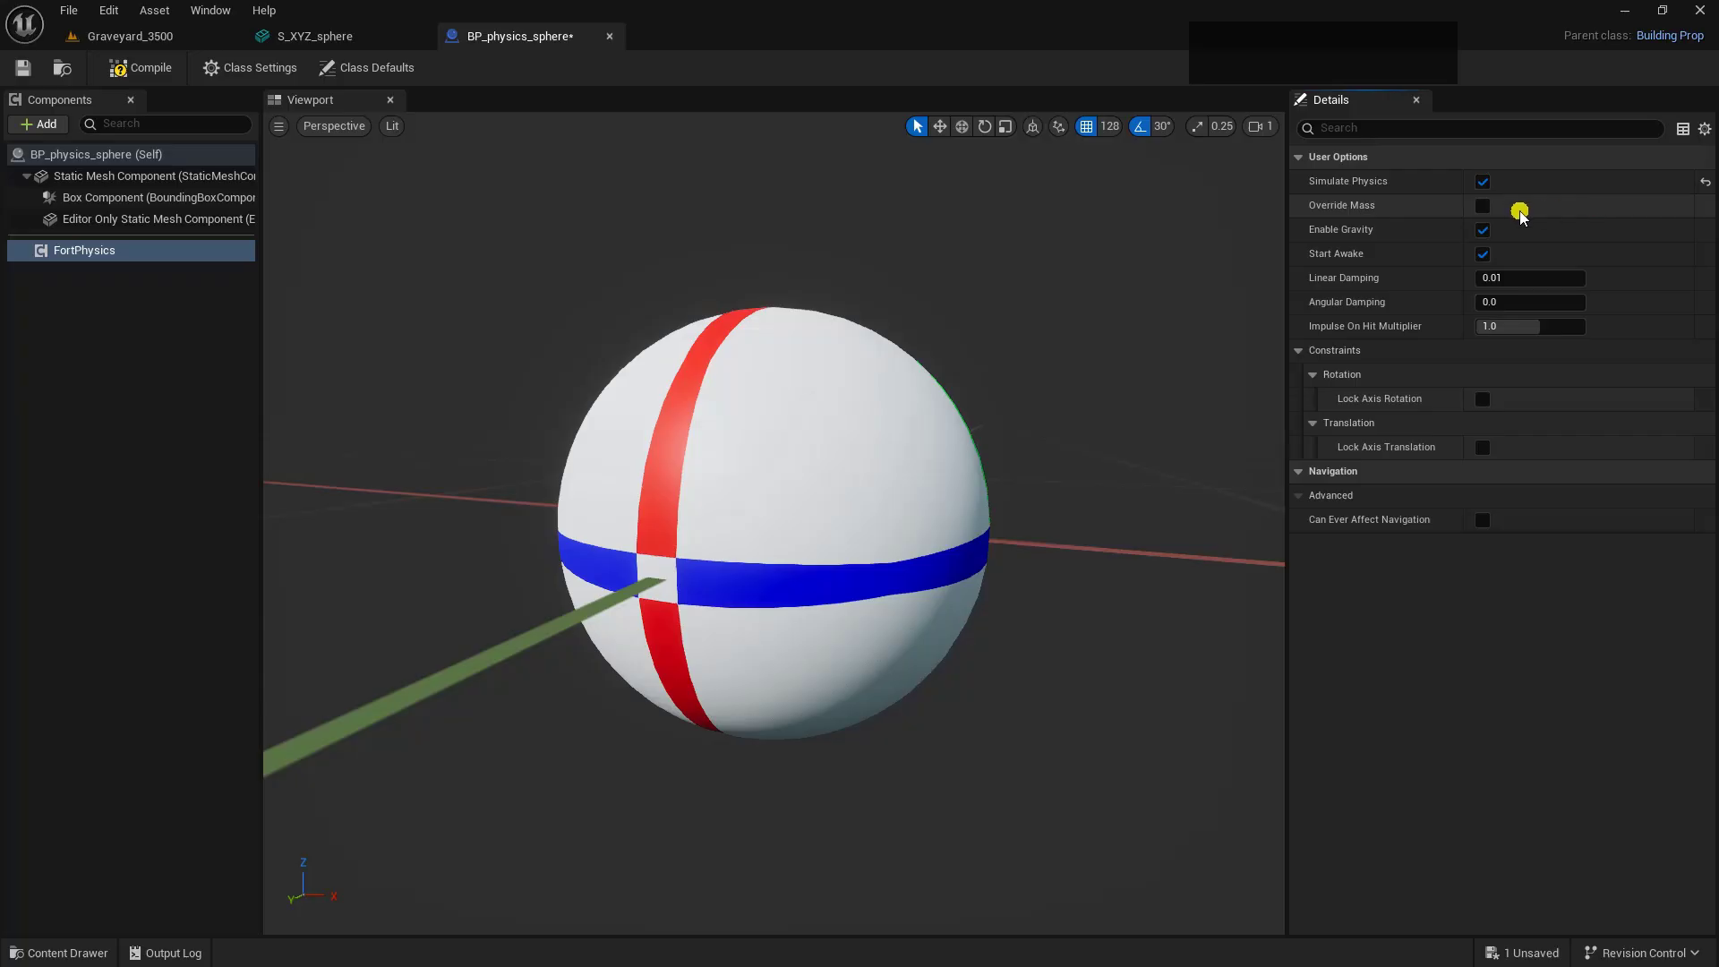
left_click(1483, 206)
left_click(1572, 229)
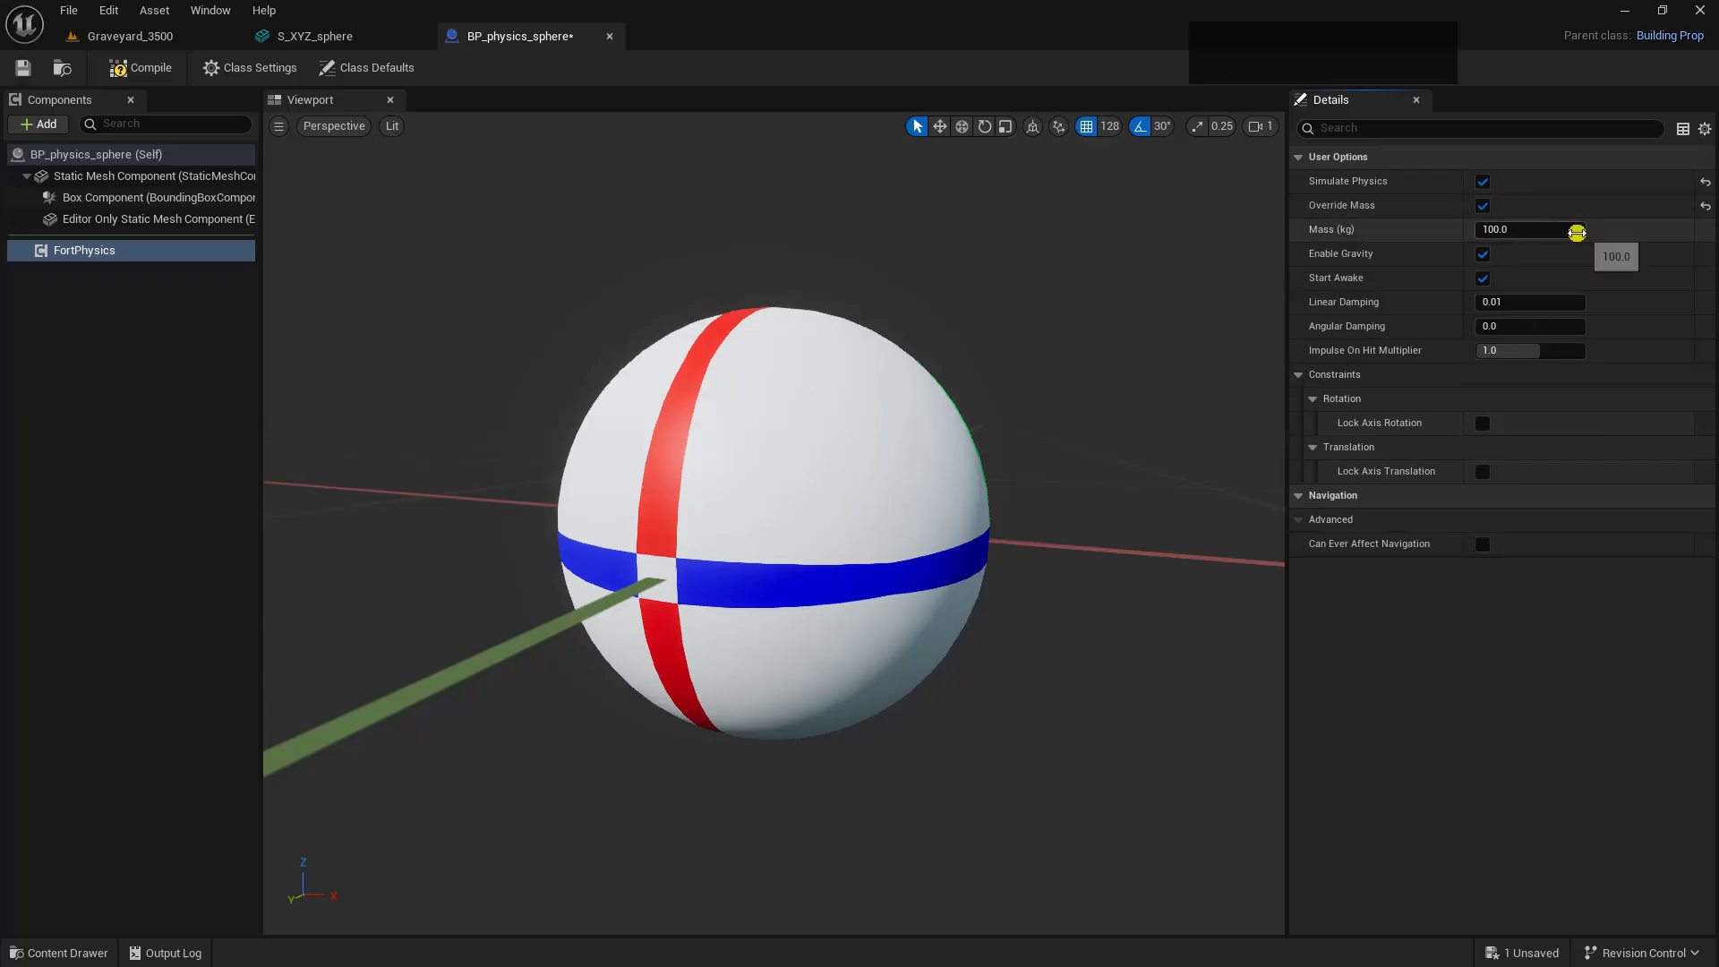
type("10")
key("Return")
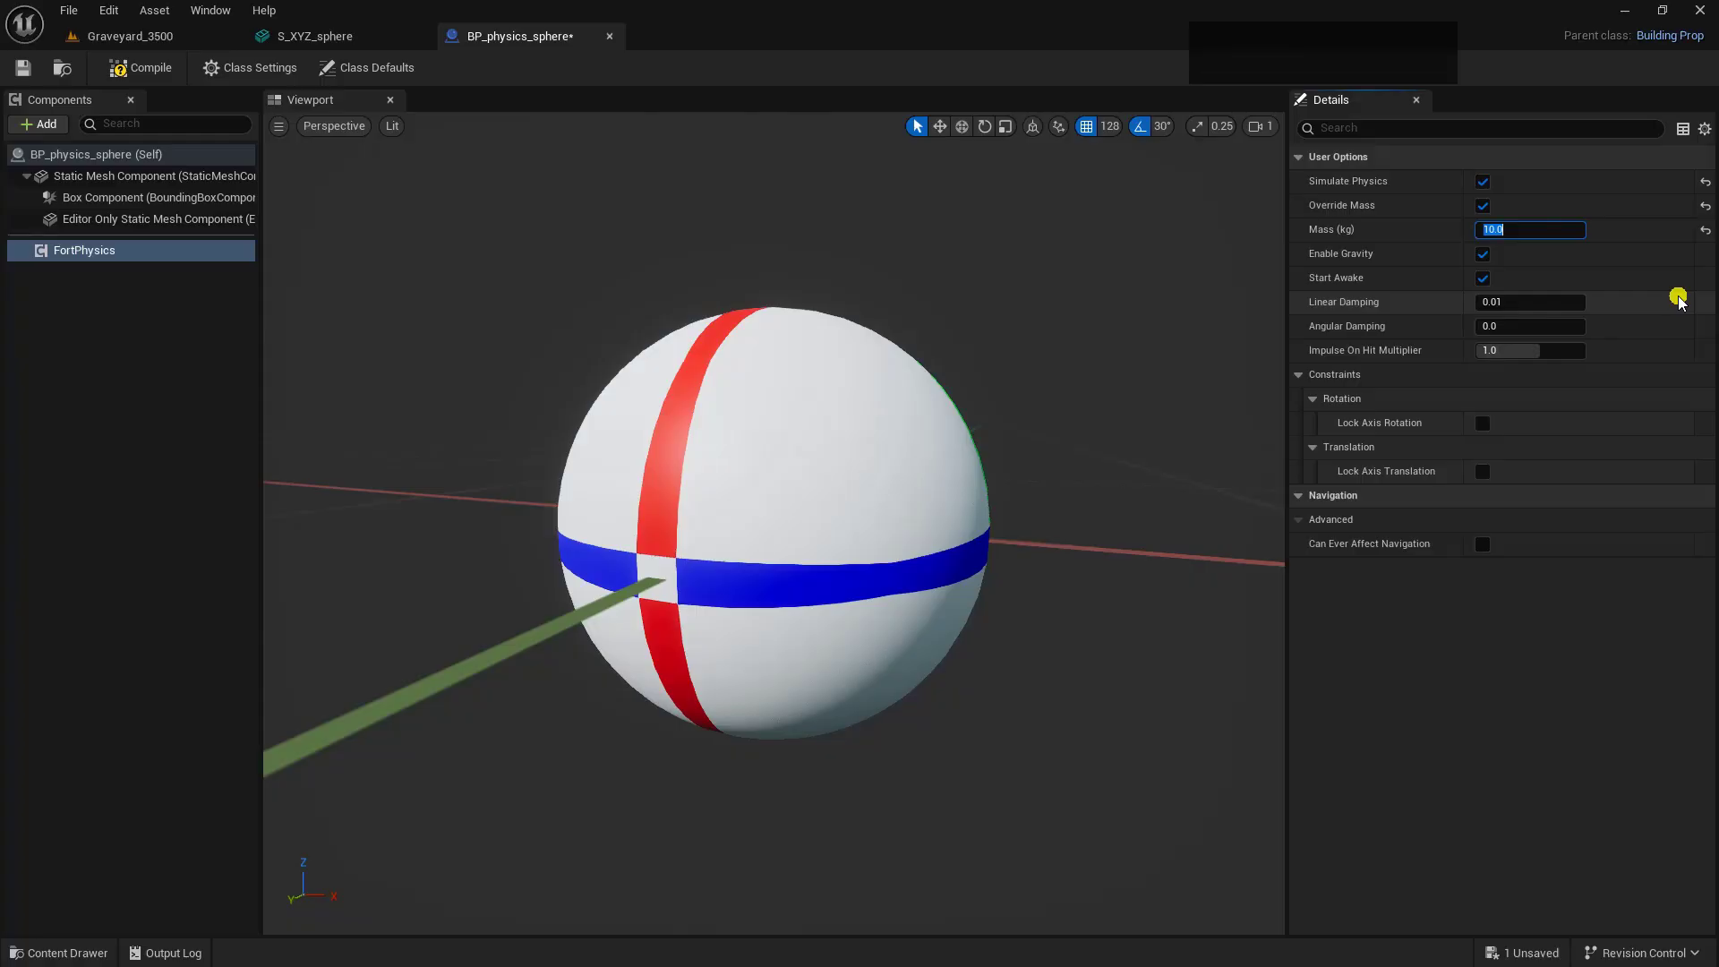
left_click(1680, 300)
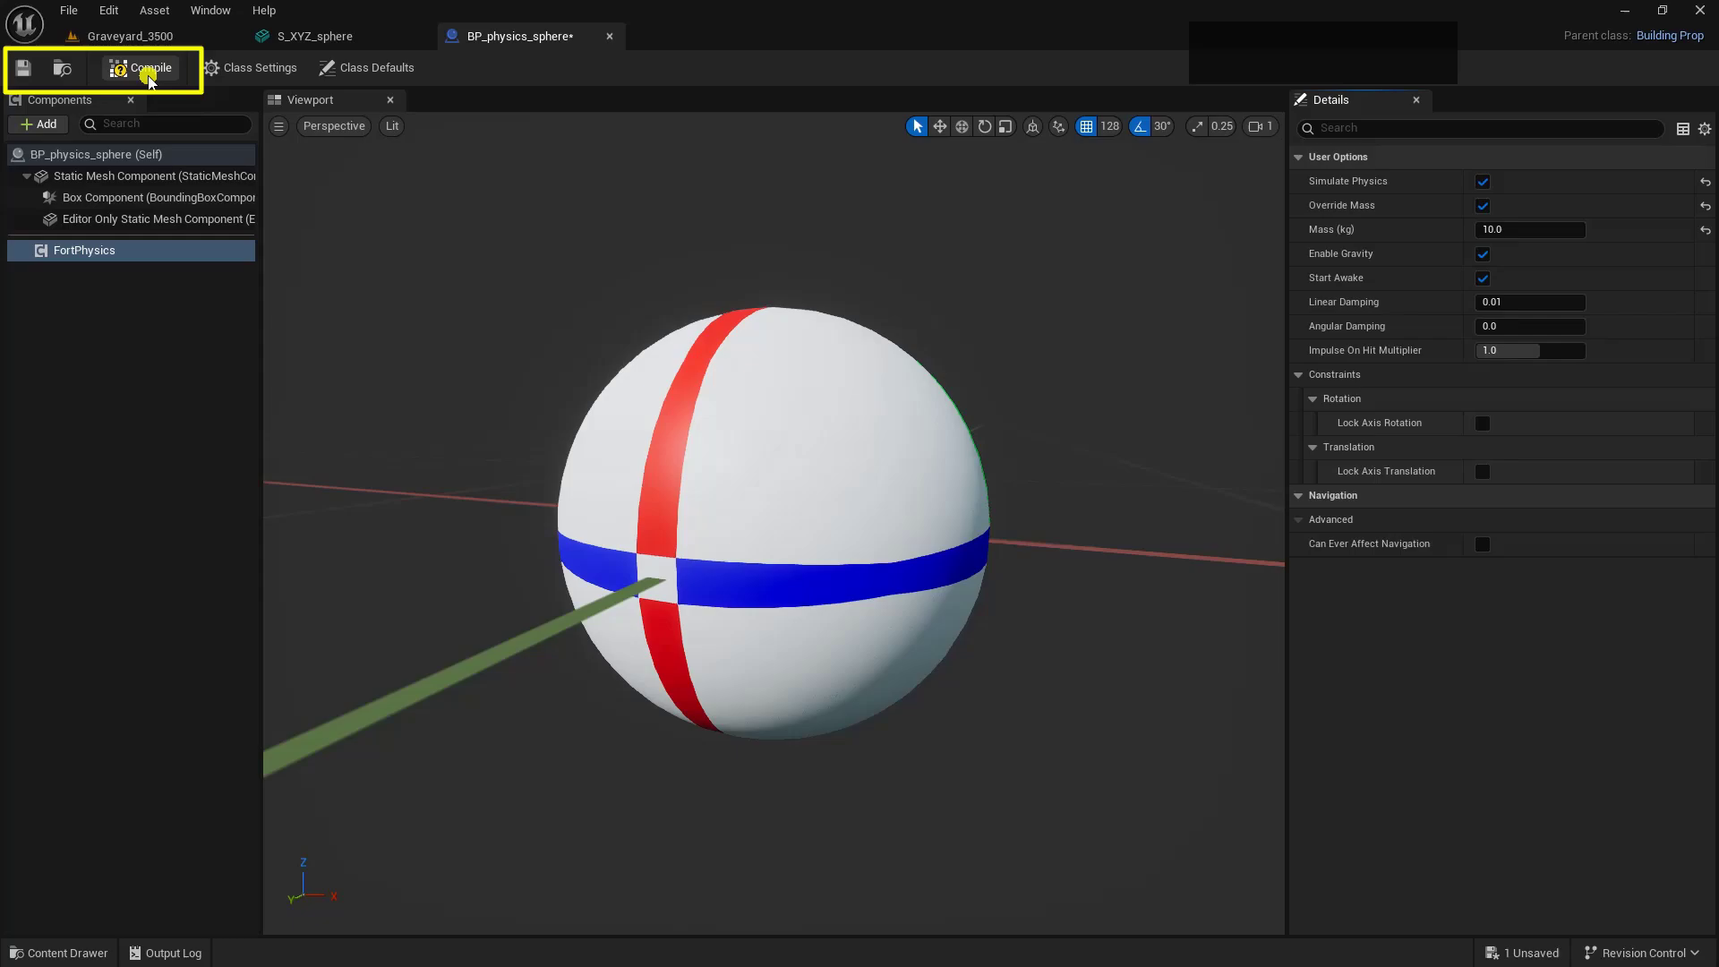
left_click(149, 79)
left_click(20, 69)
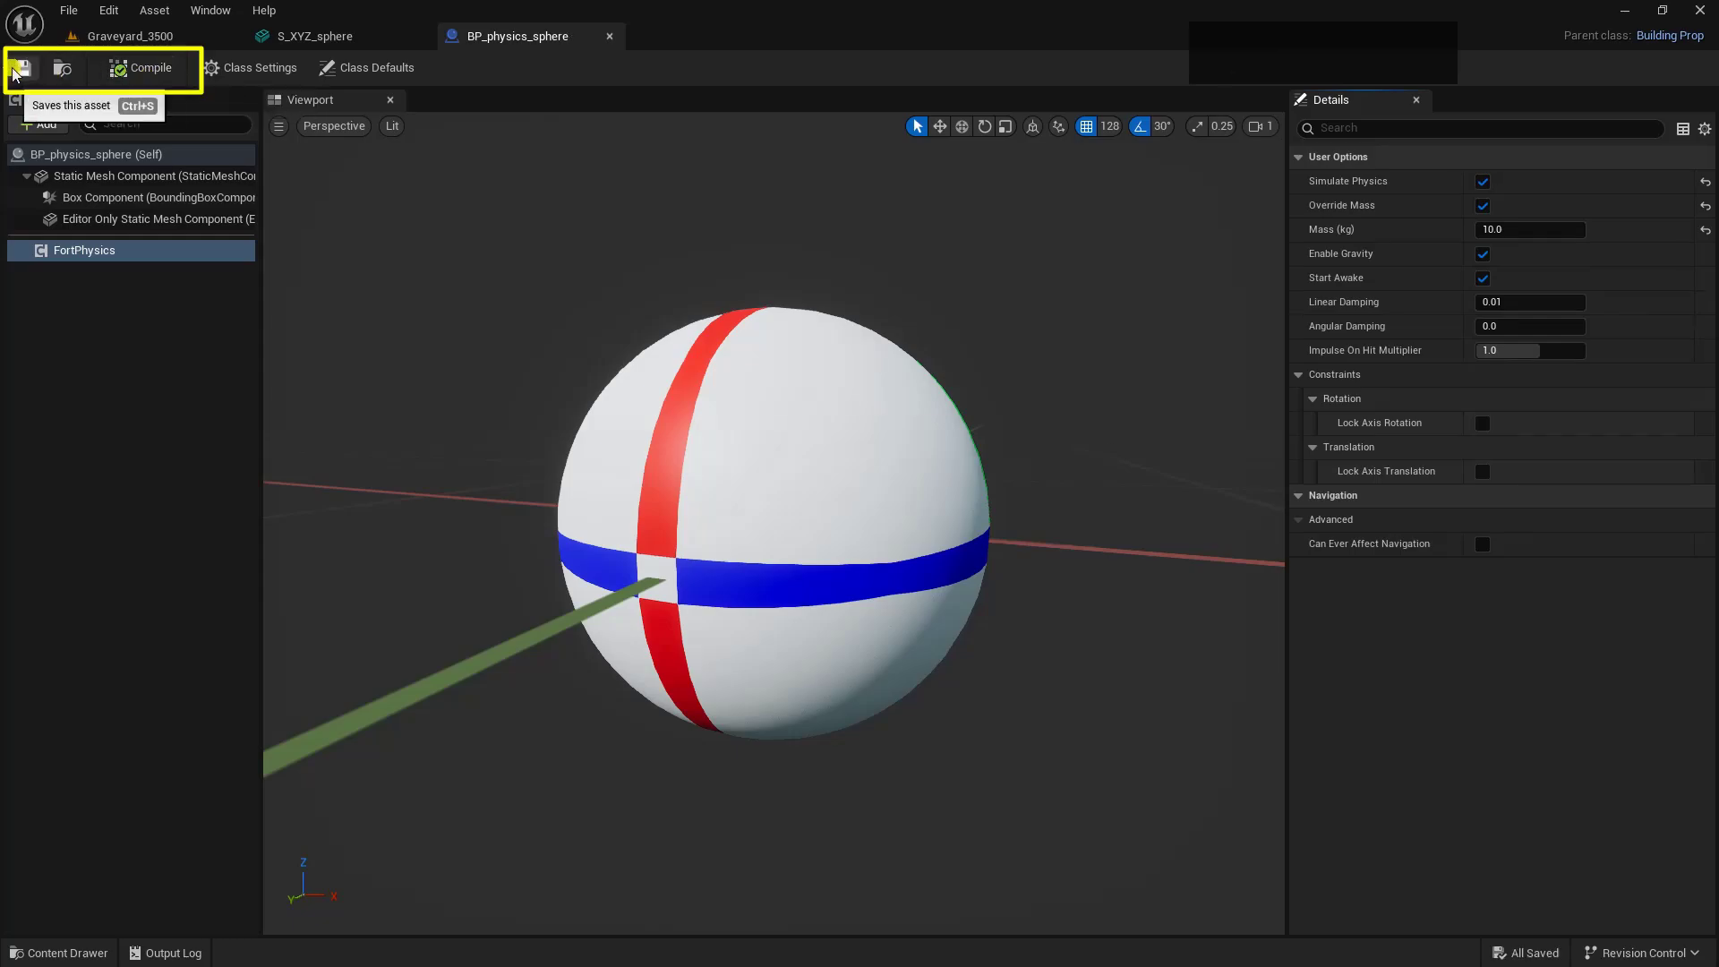
- Drop BP_physics_sphere into the arena center, snap it to the floor, and raise it to about 115 units
left_click(195, 41)
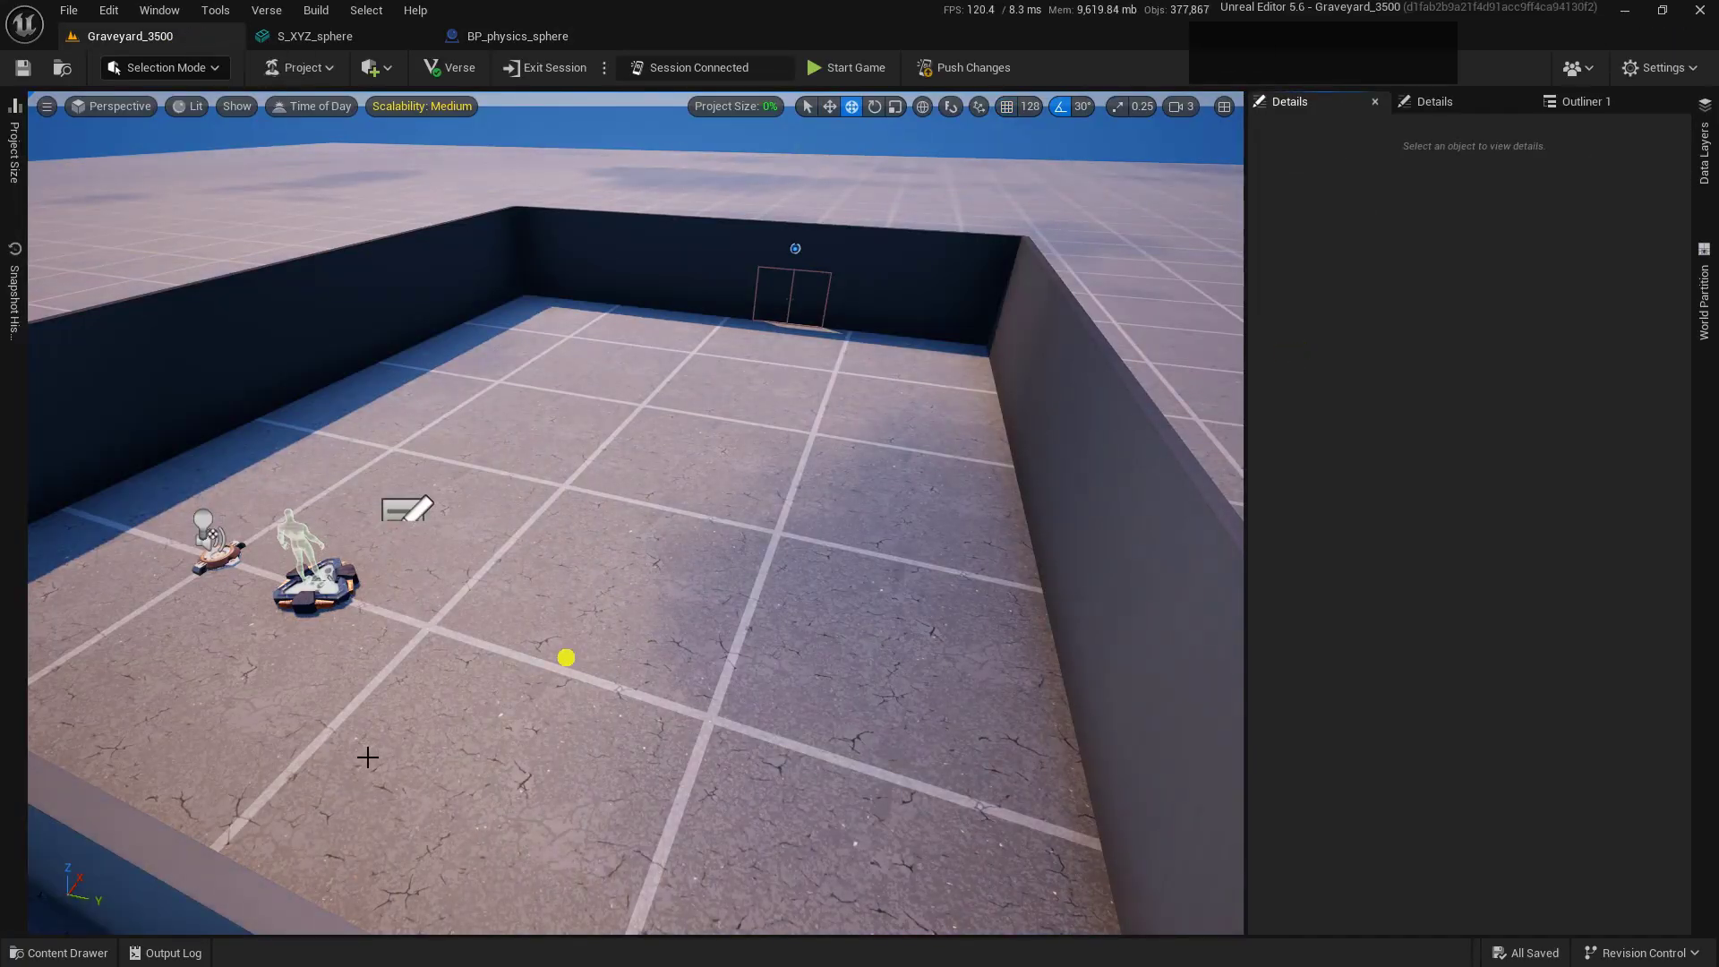
left_click(58, 953)
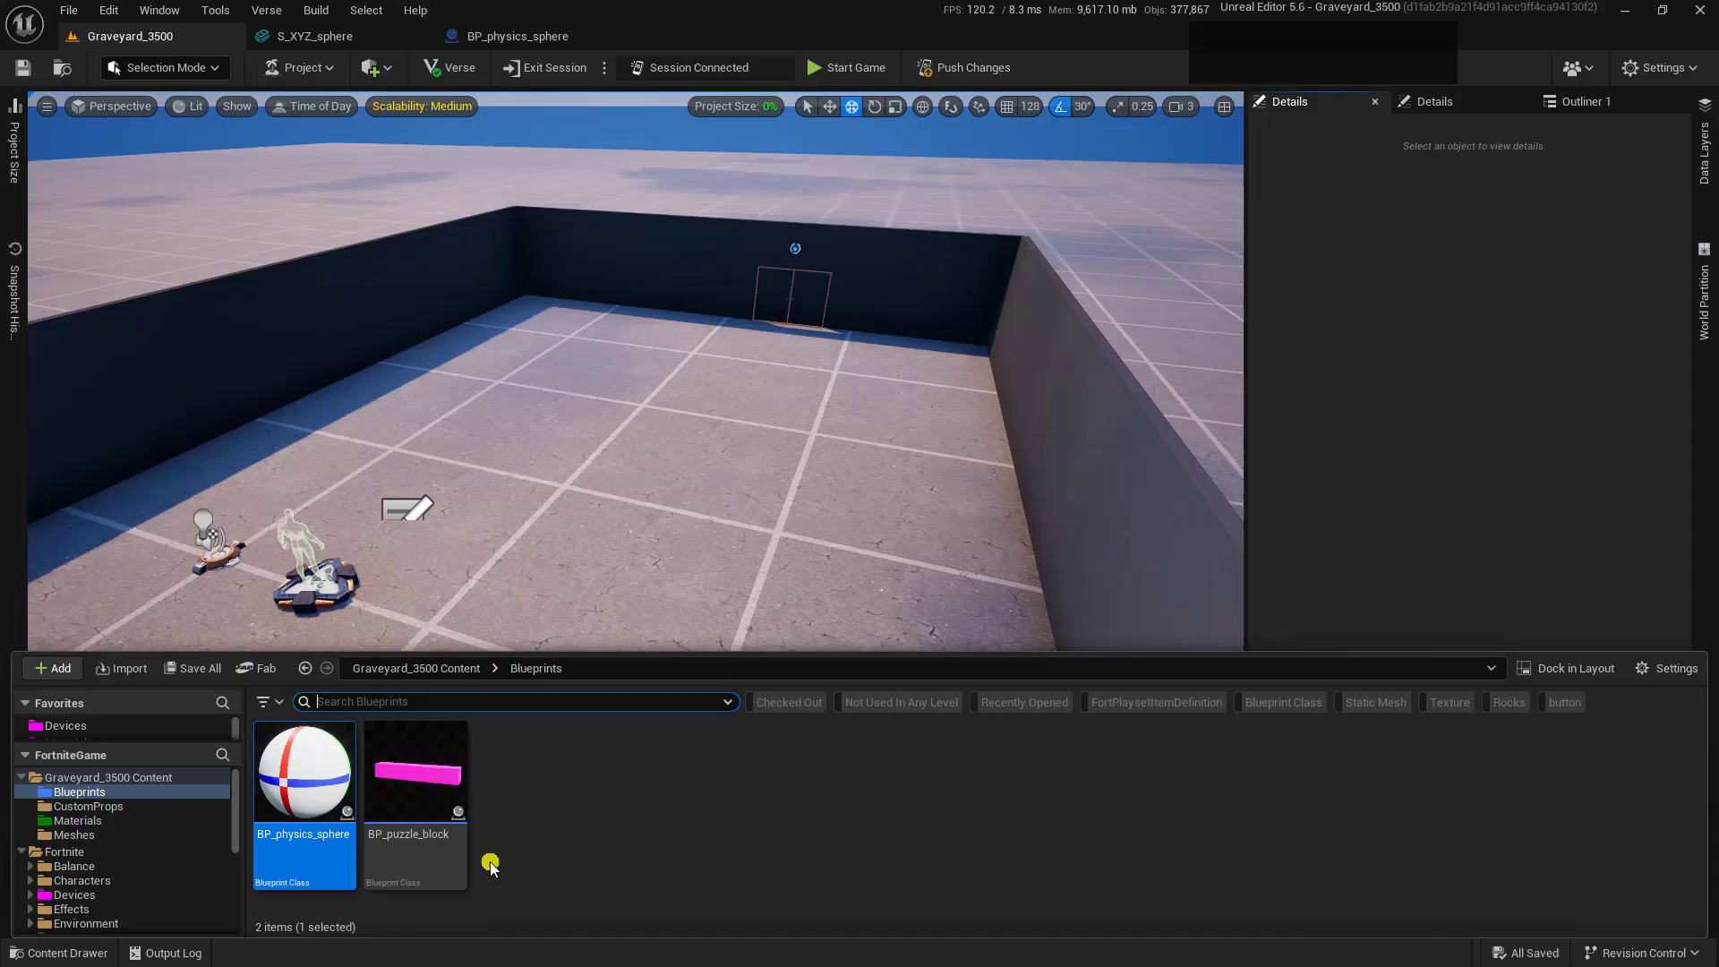
left_click_drag(304, 774, 639, 453)
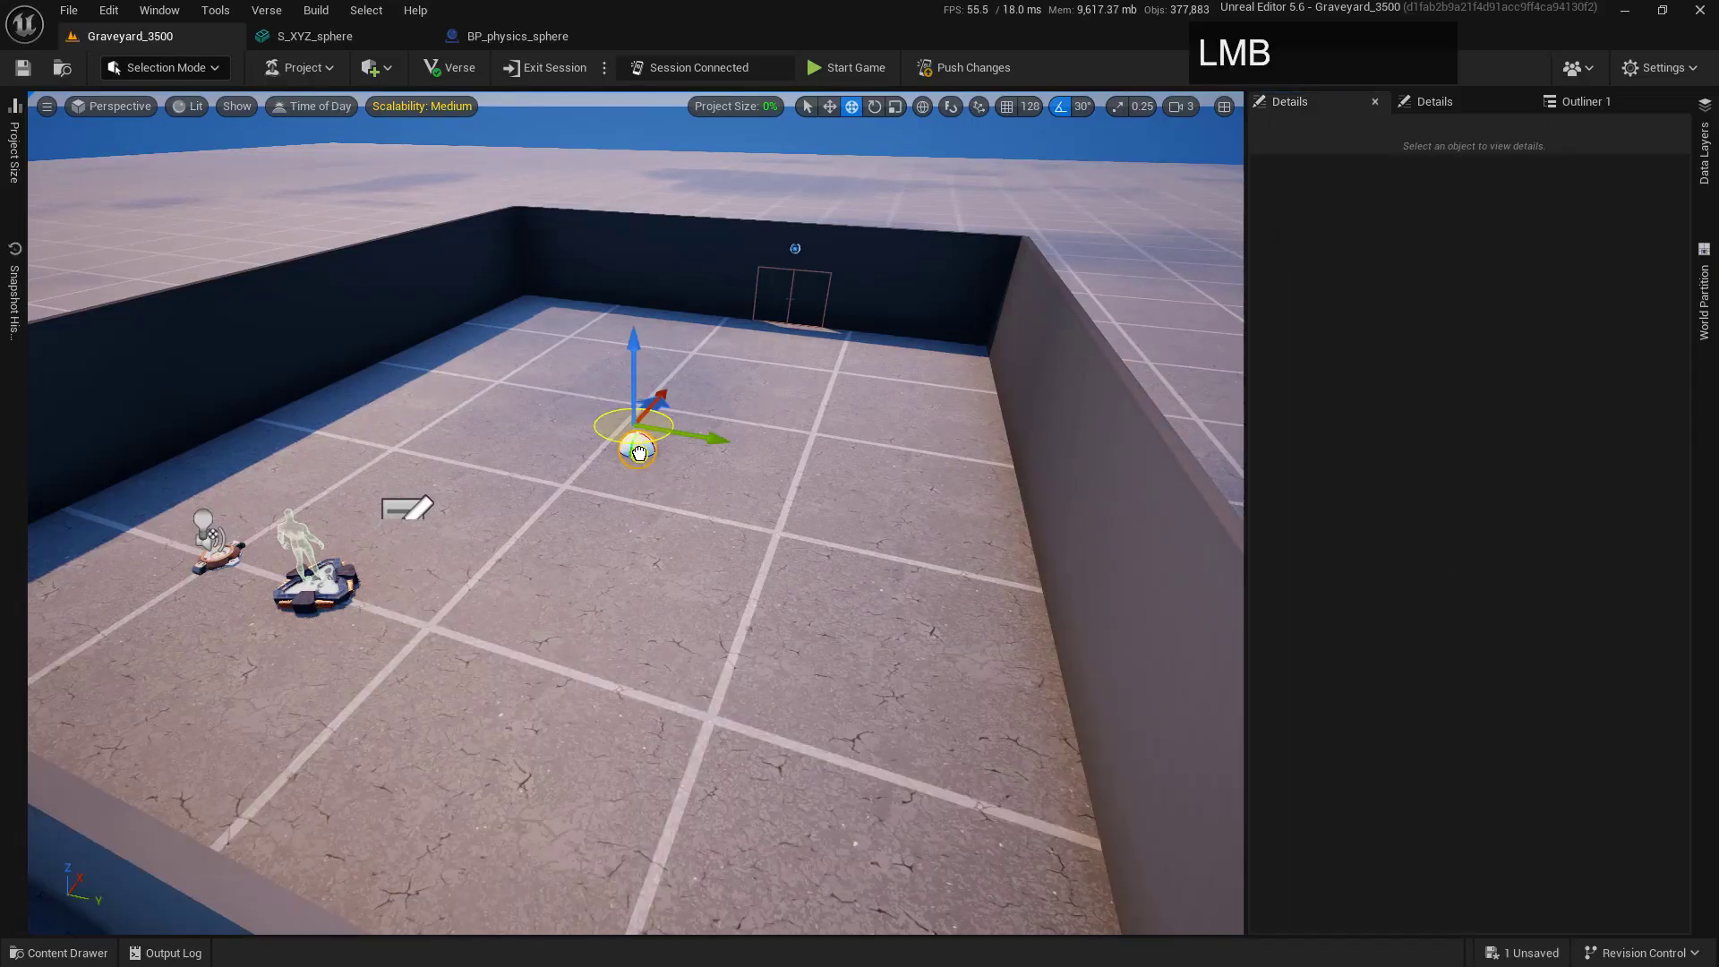
left_click_drag(634, 385, 757, 379)
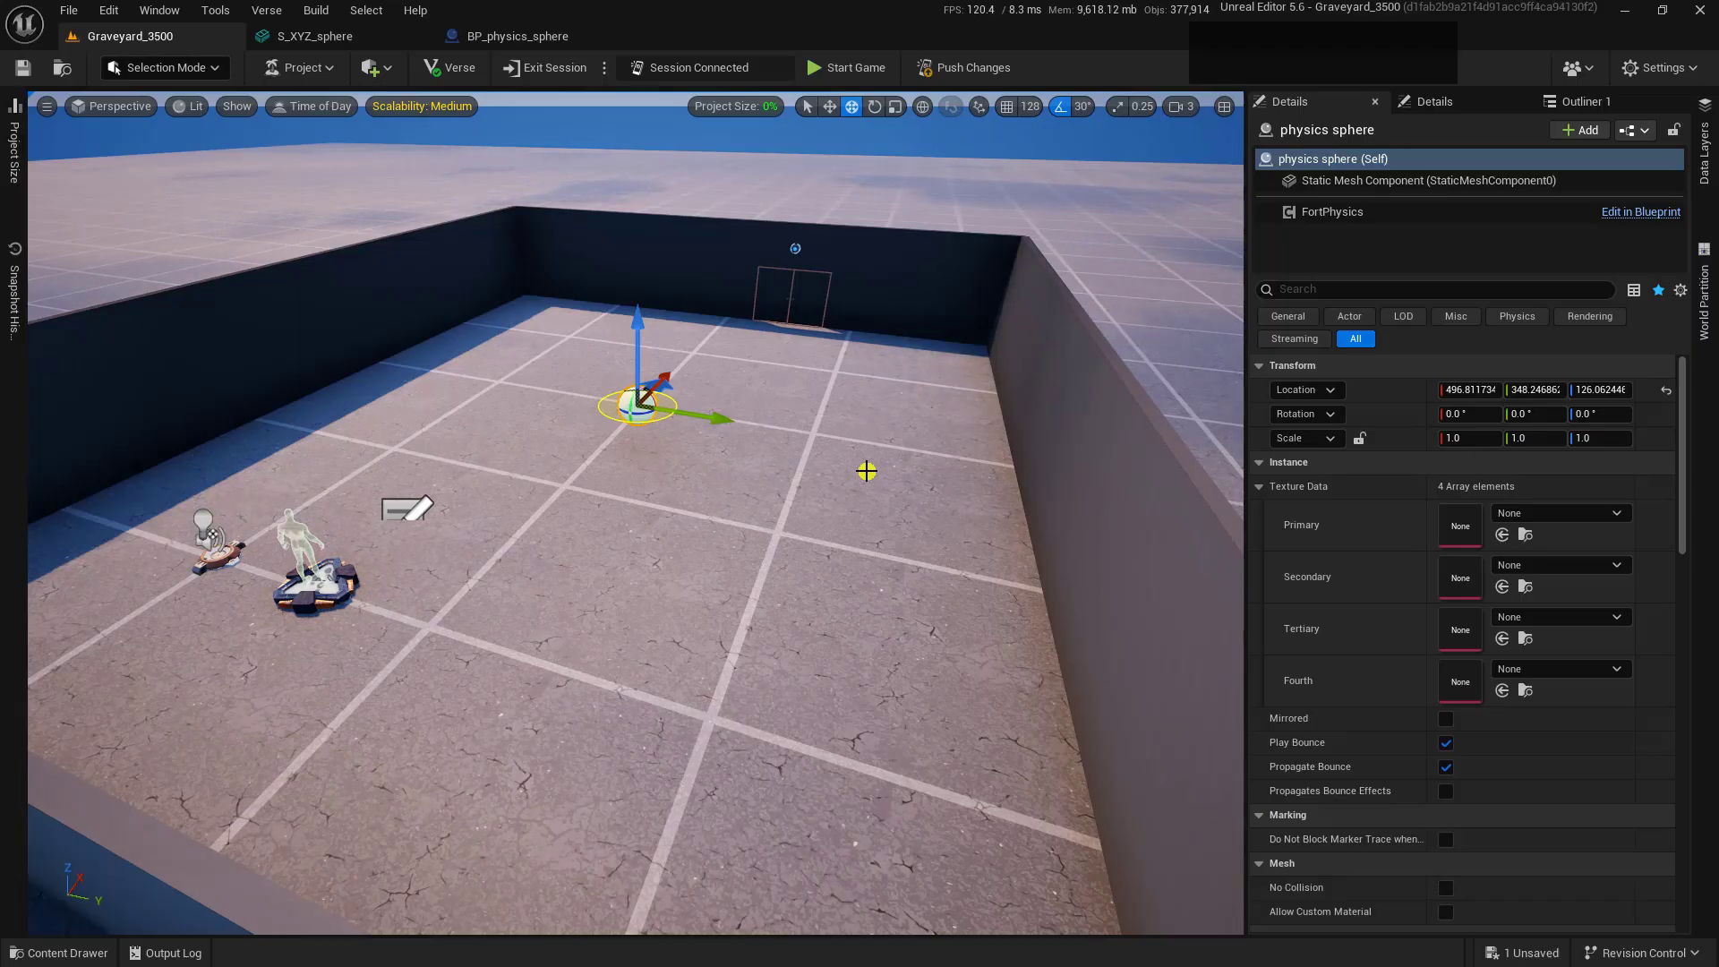
key("End")
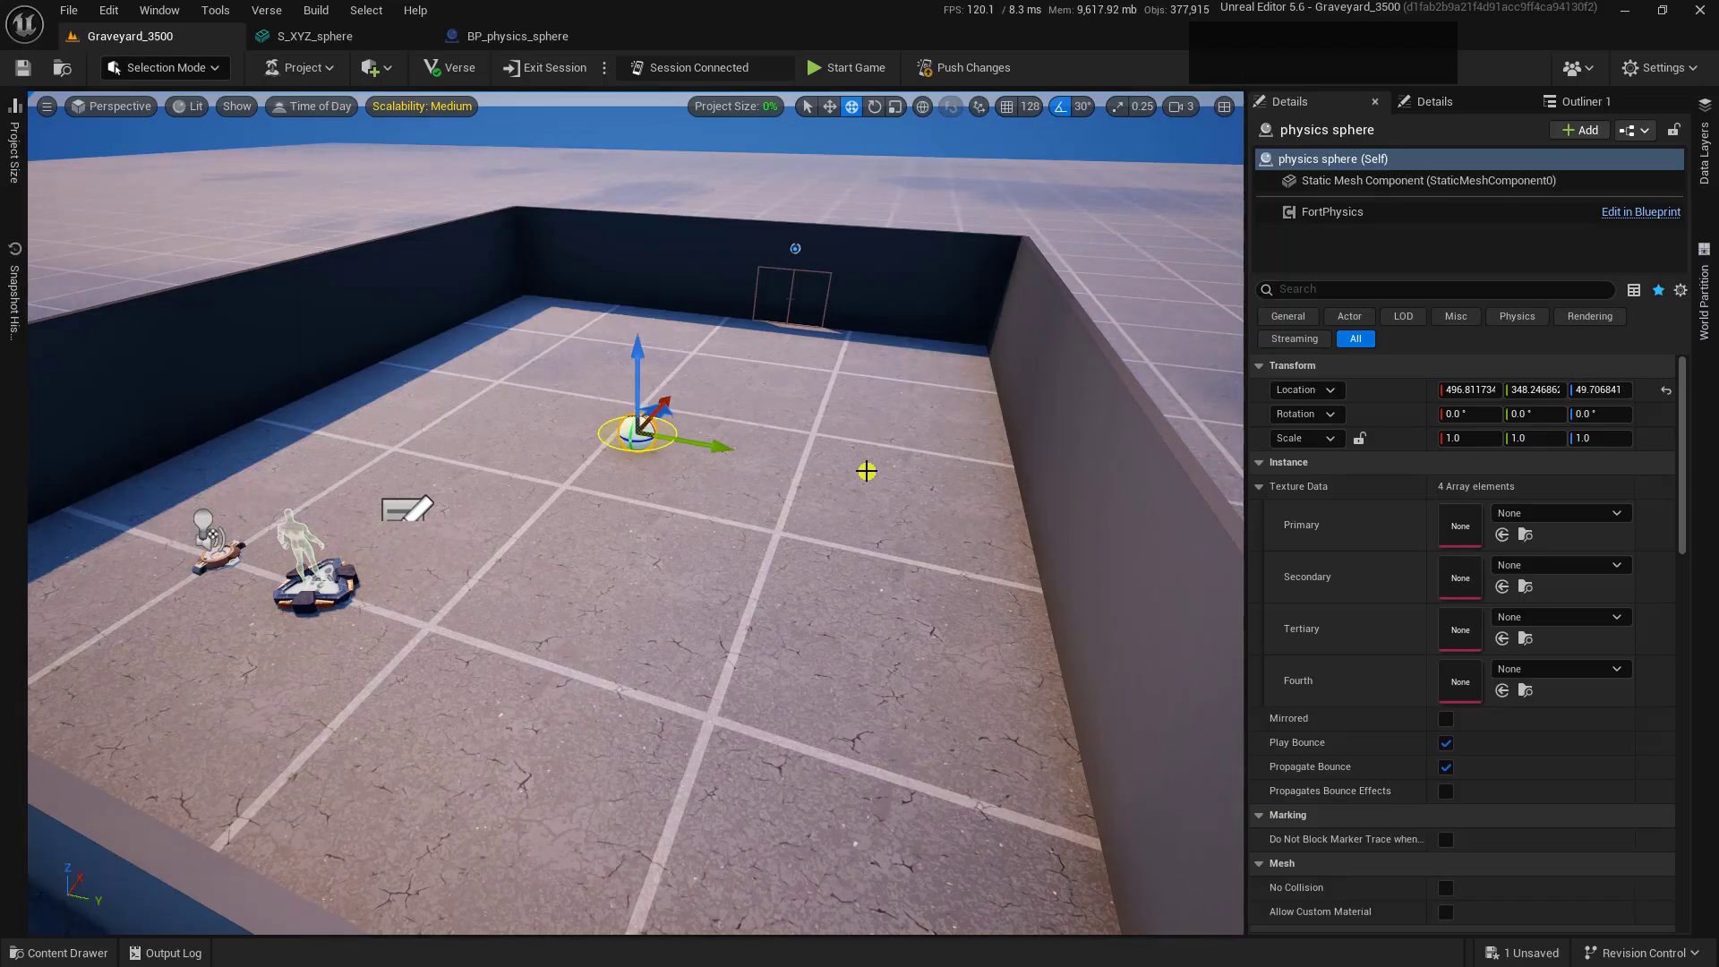
left_click_drag(637, 347, 741, 337)
key("Escape")
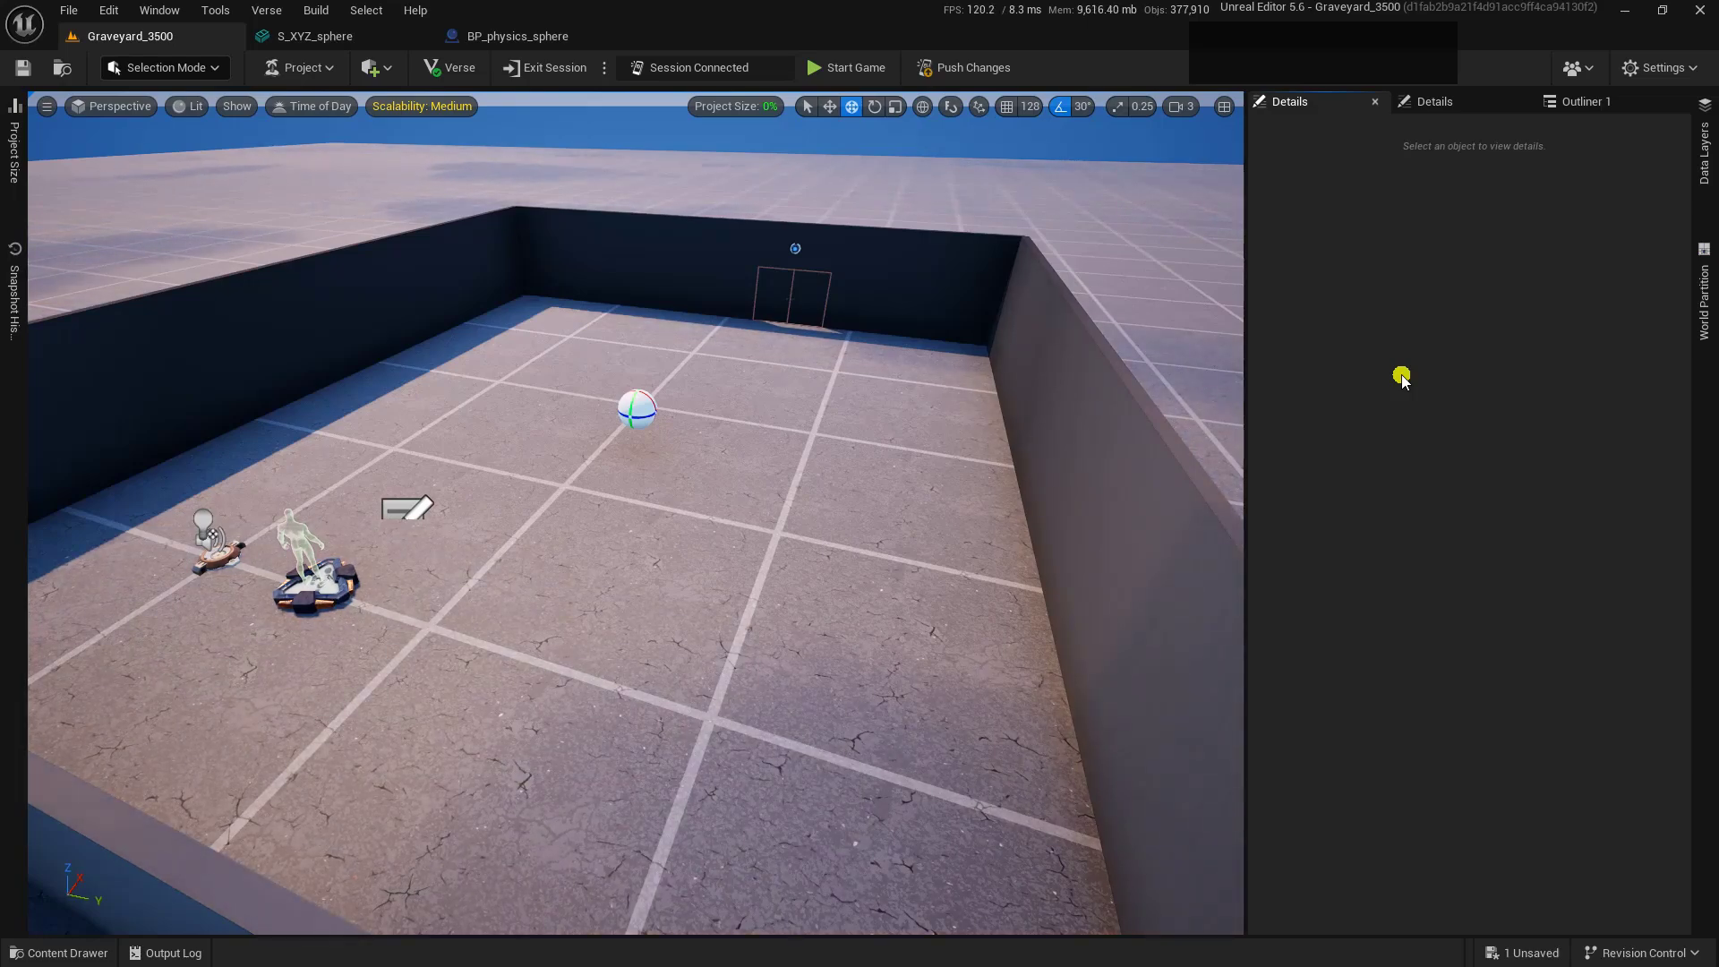
- Deselect everything and open the Content Drawer at Fortnite > Devices
key("alt+1")
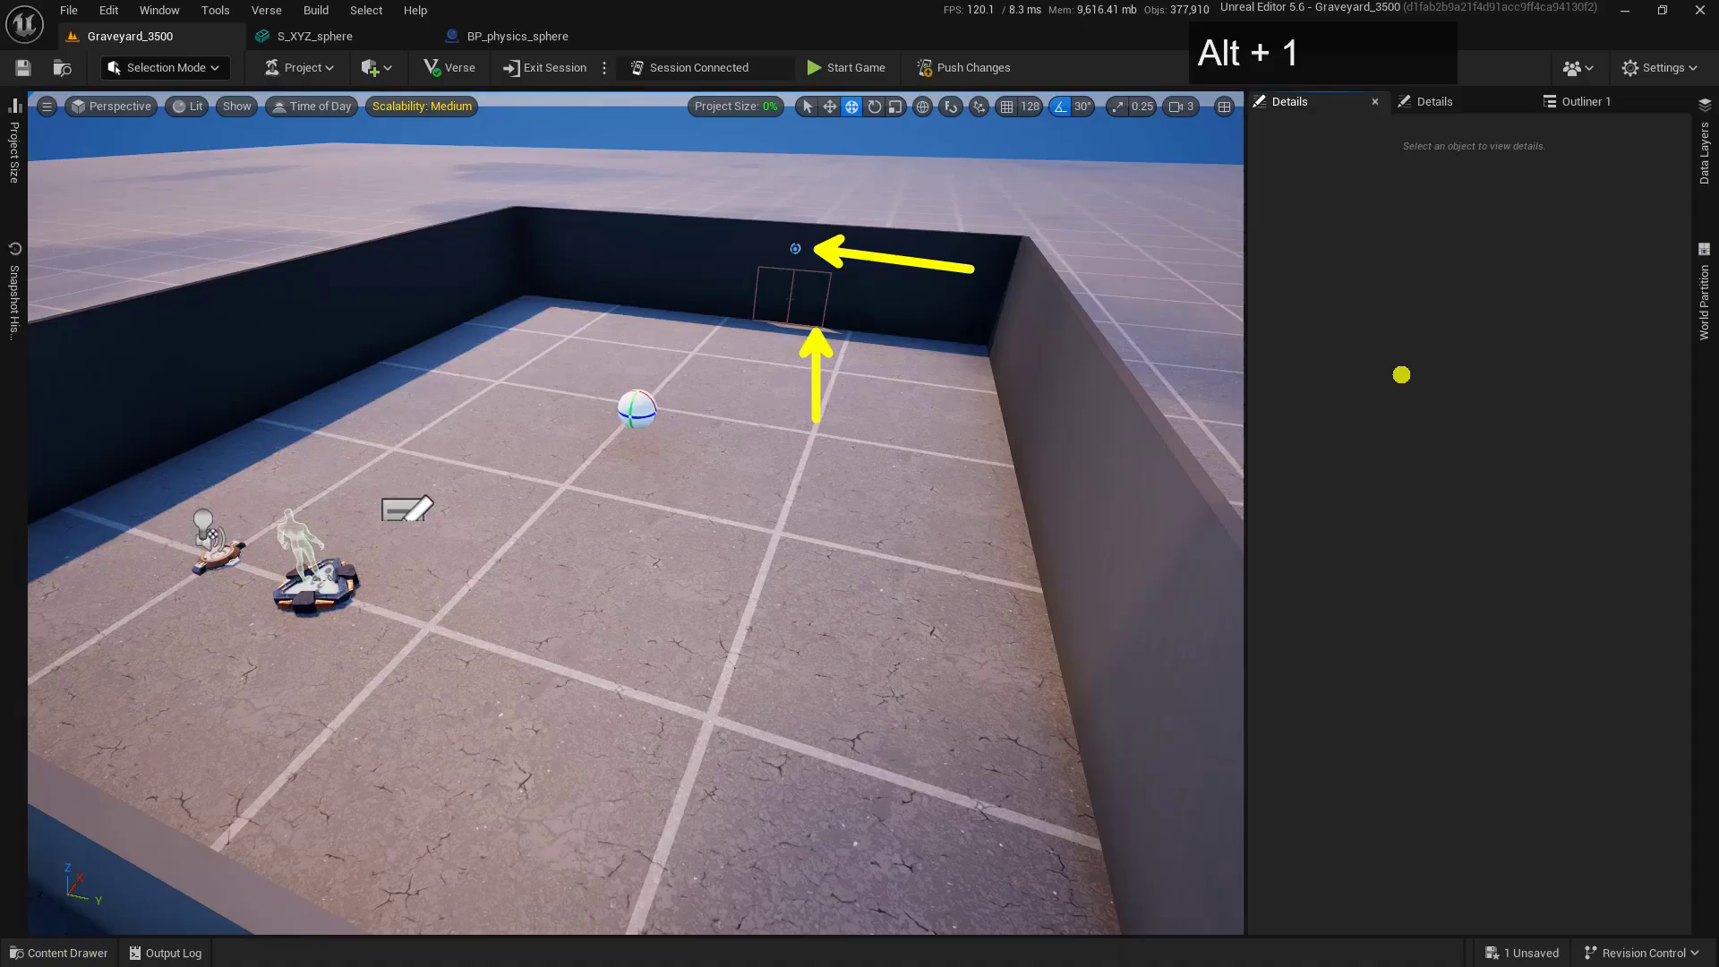
key("Escape")
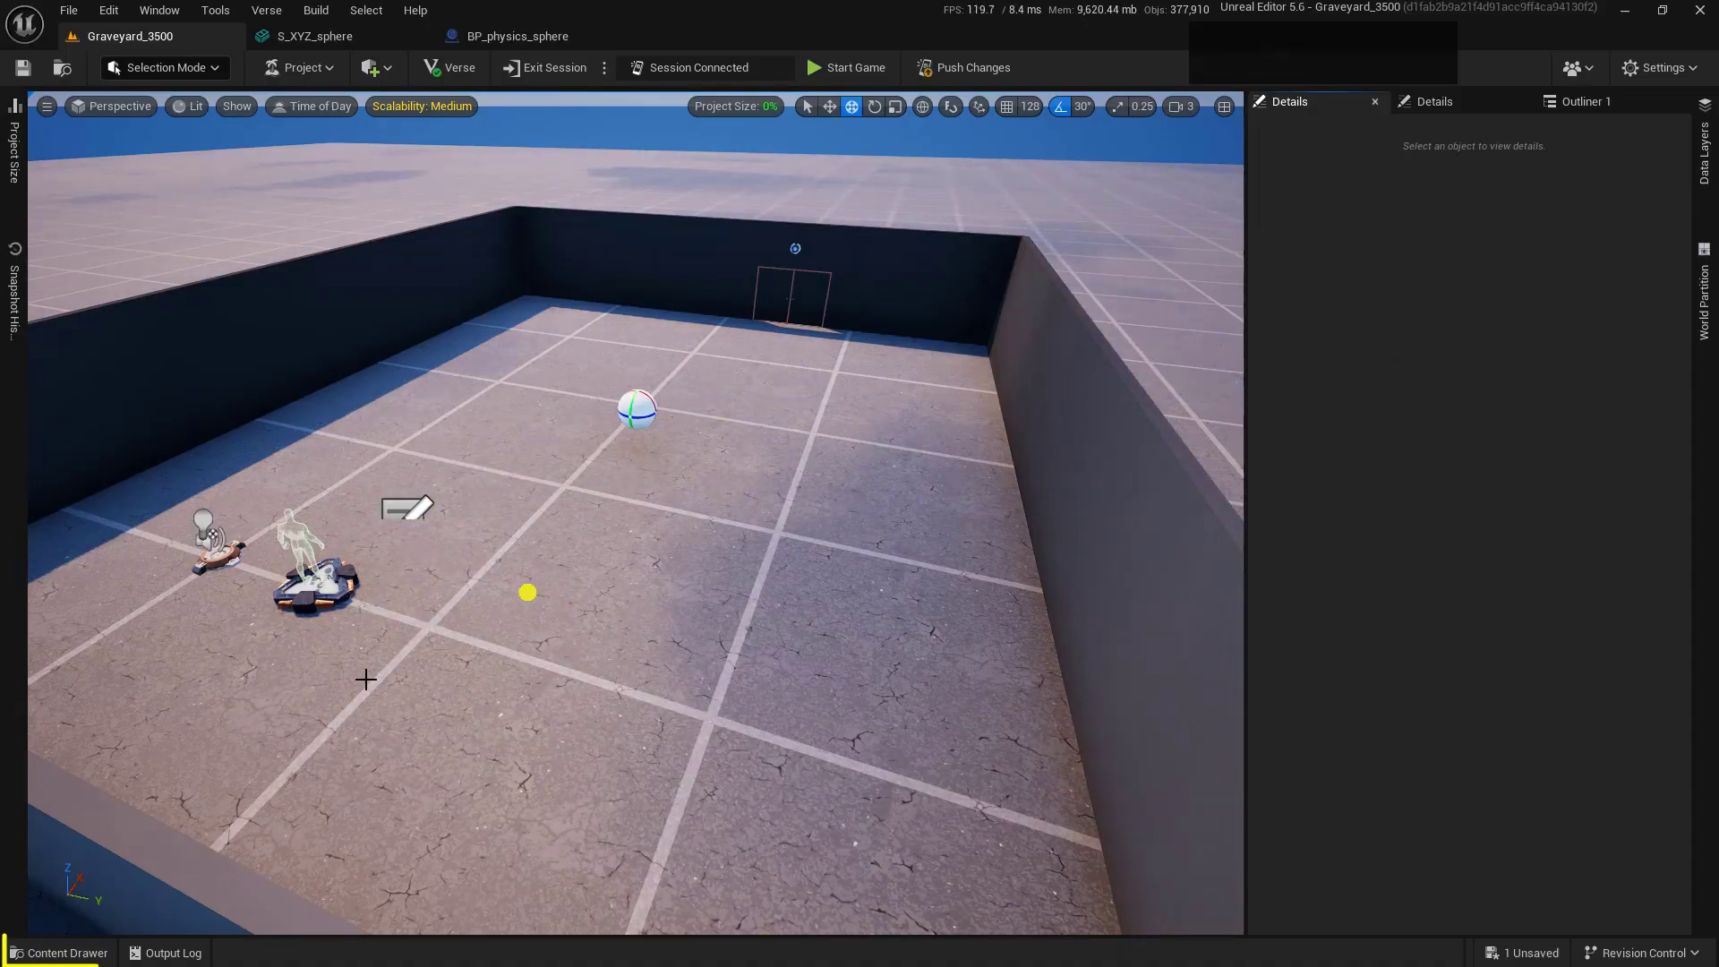
left_click(89, 949)
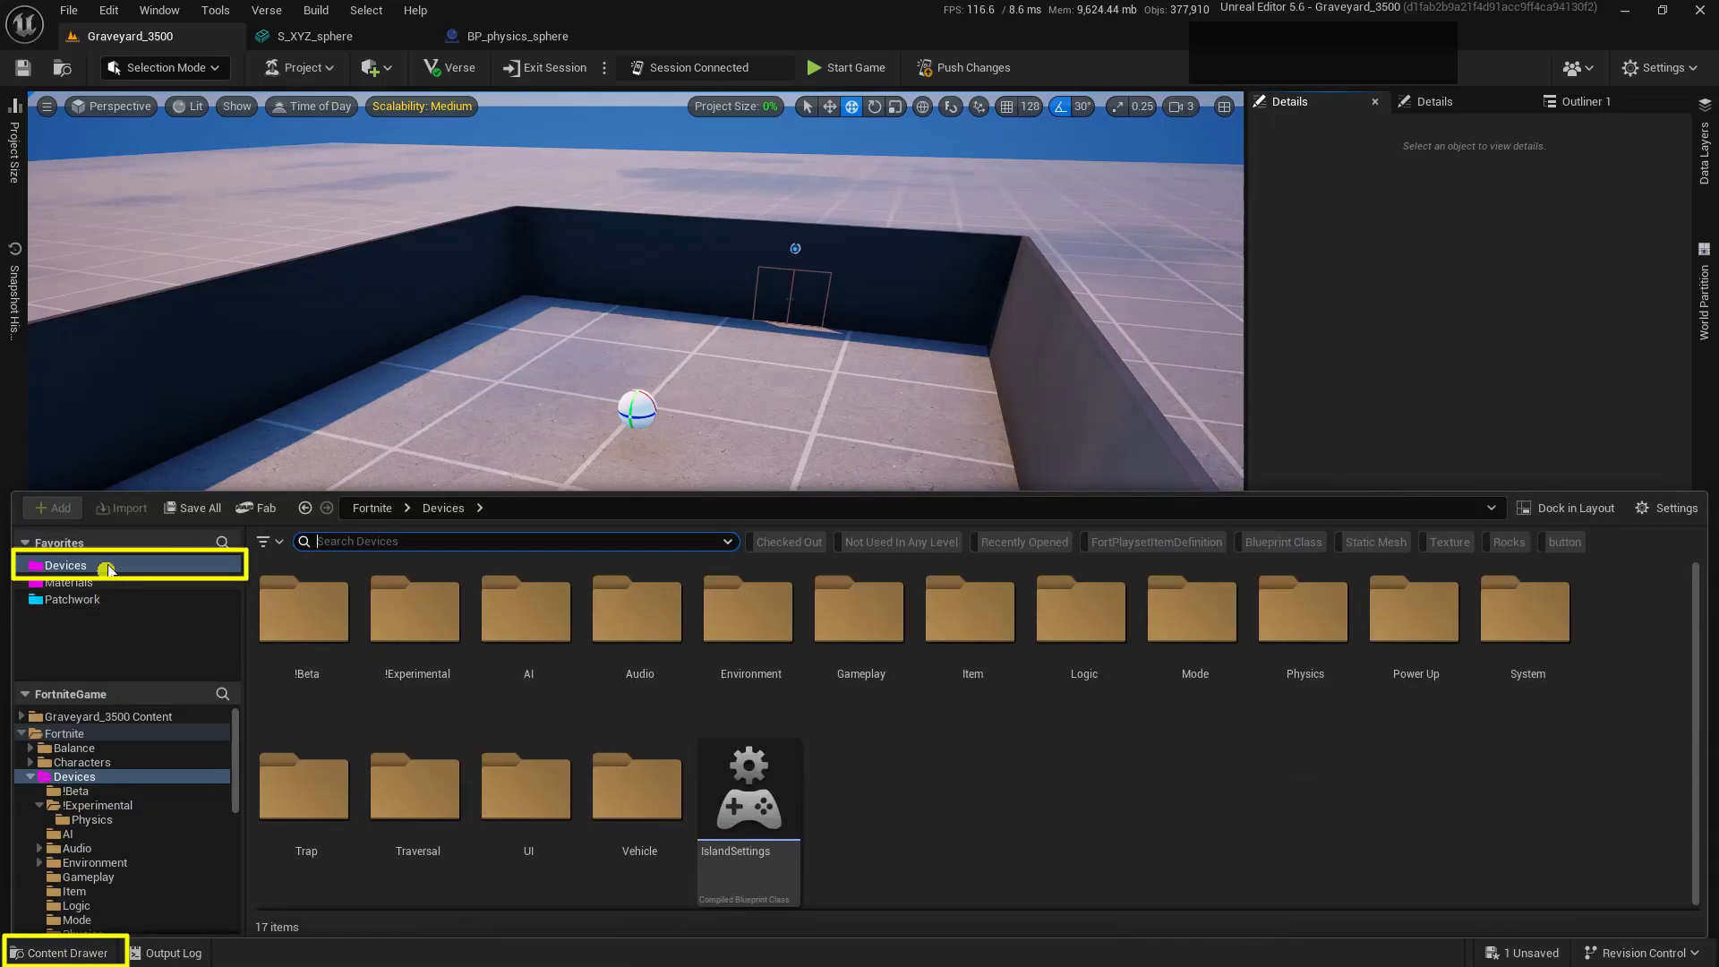
- Browse Favorites > Devices > !Experimental > Physics and select the Volume device
left_click(109, 566)
left_click(444, 641)
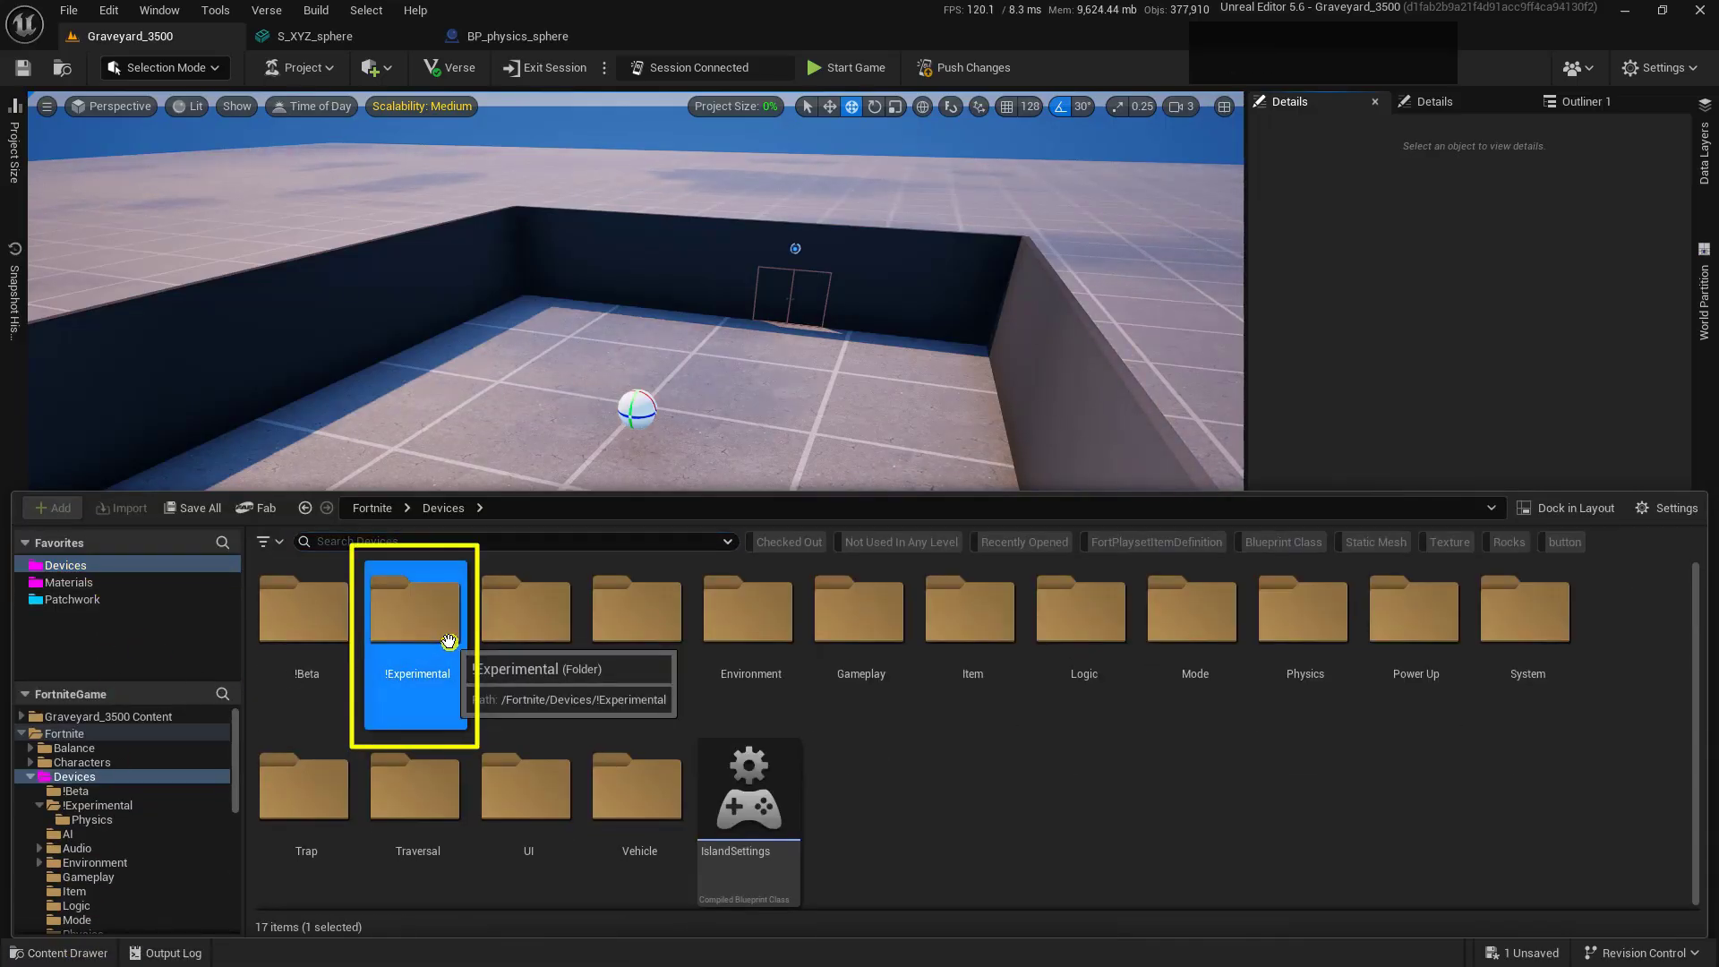
double_click(449, 641)
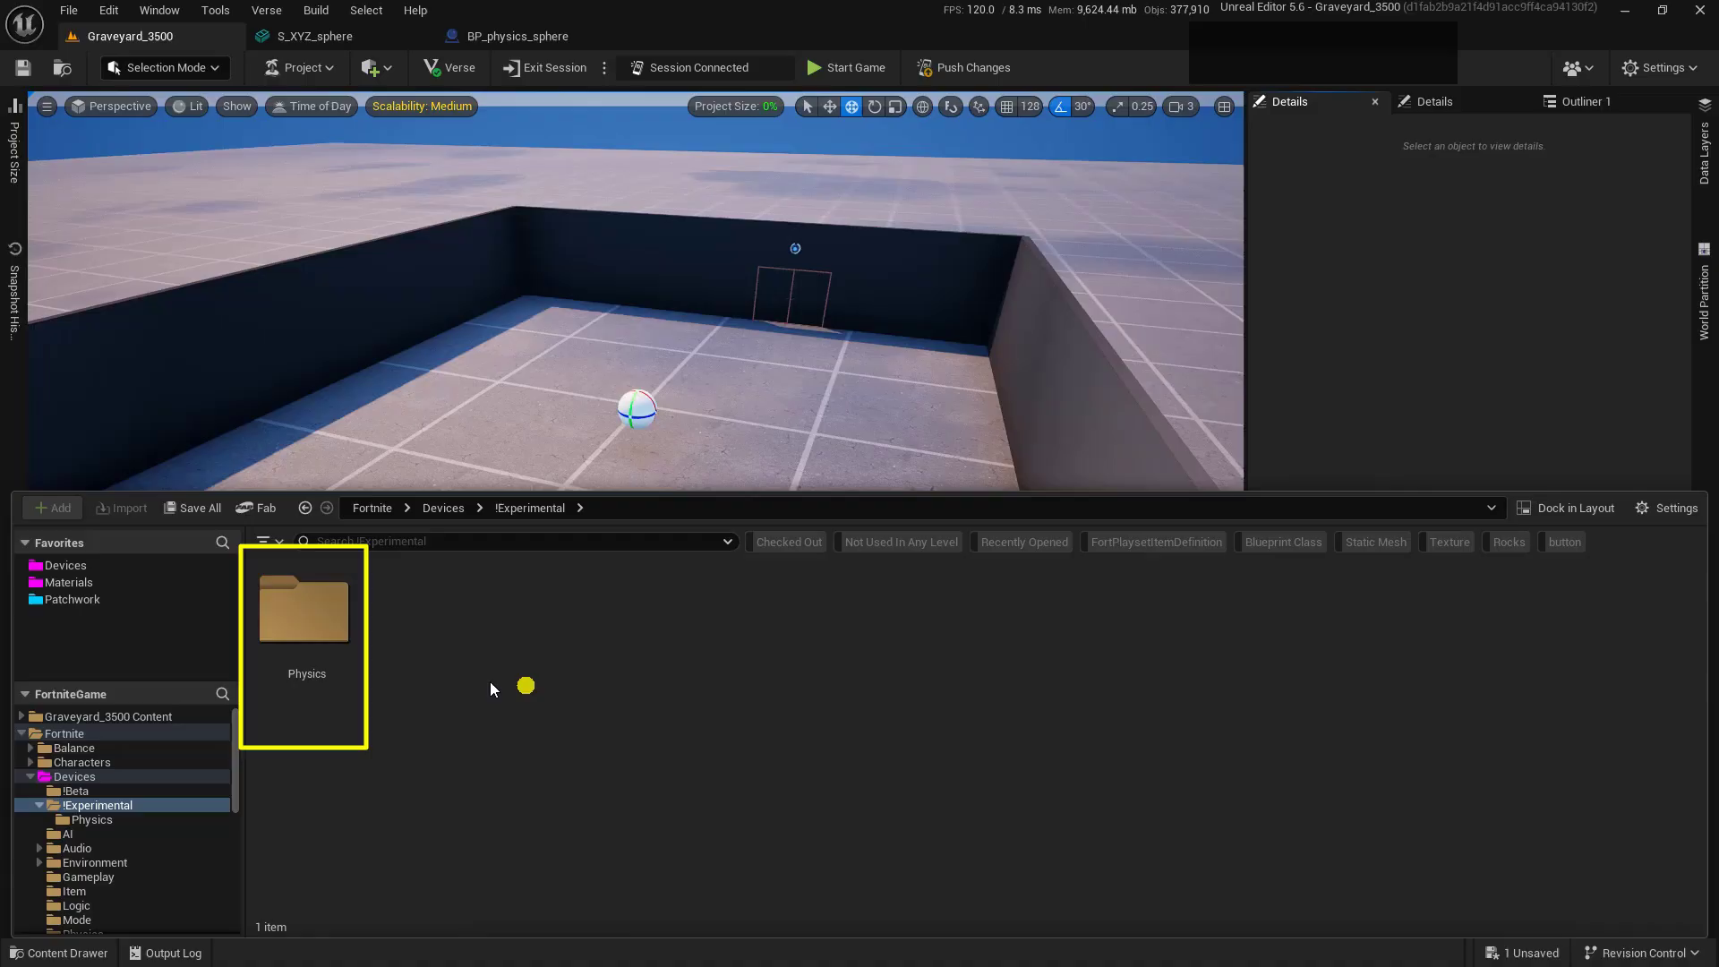
double_click(319, 625)
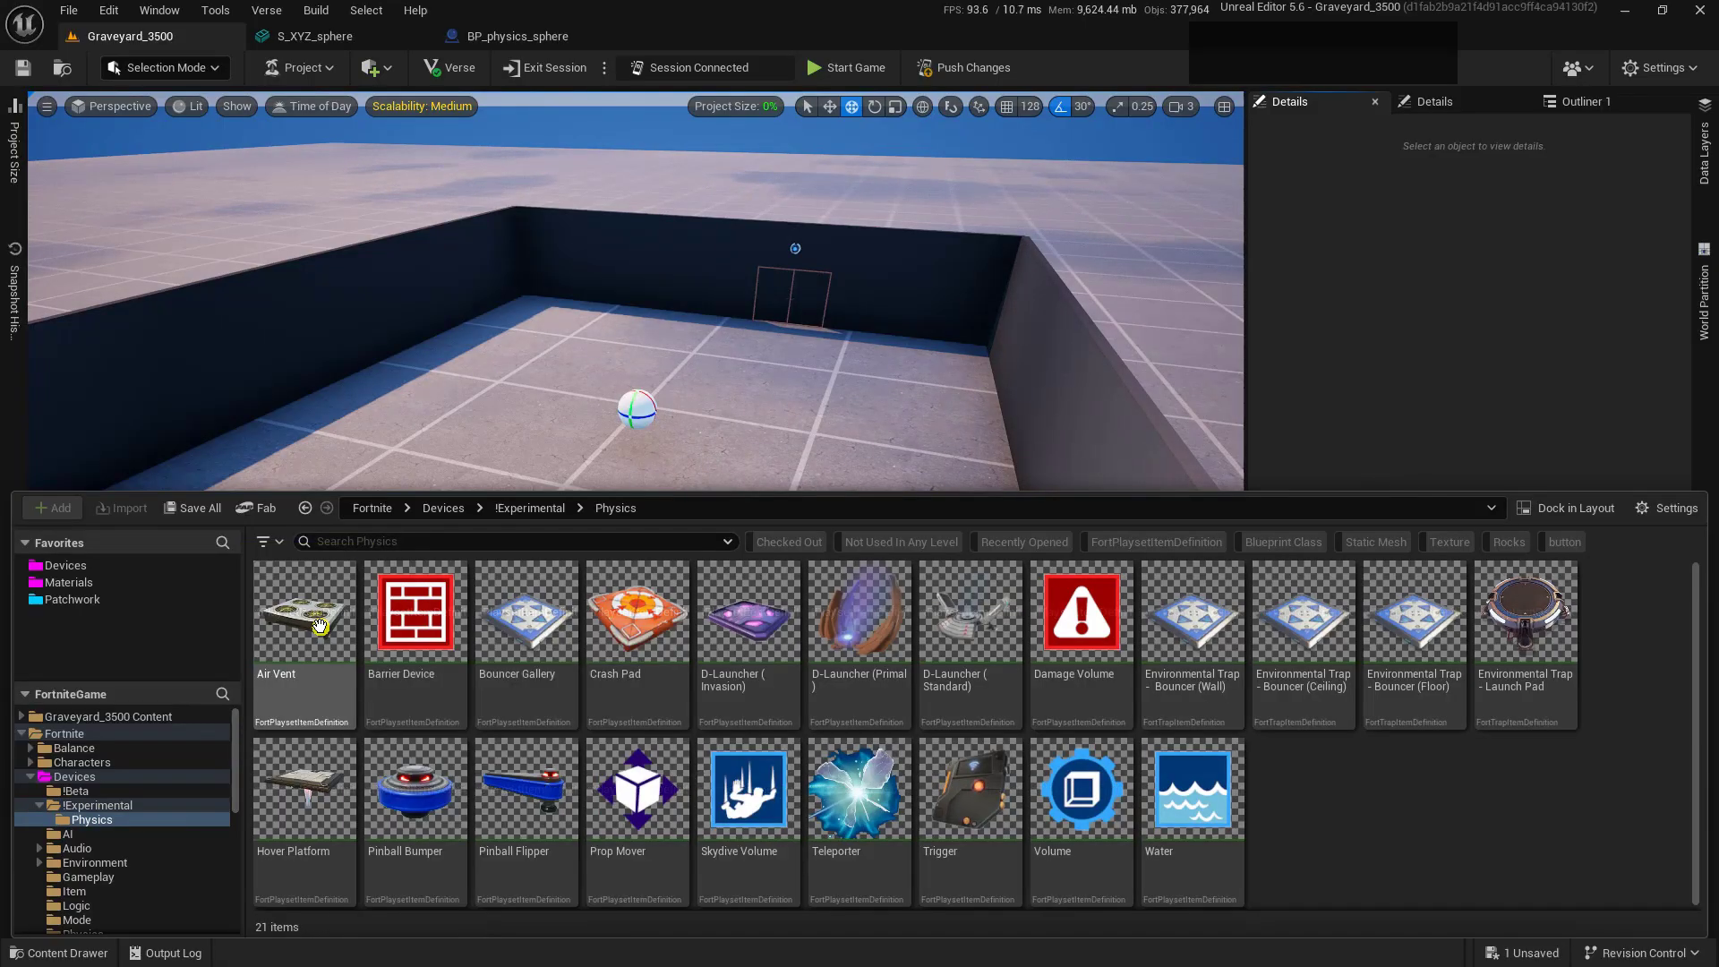
left_click(1113, 861)
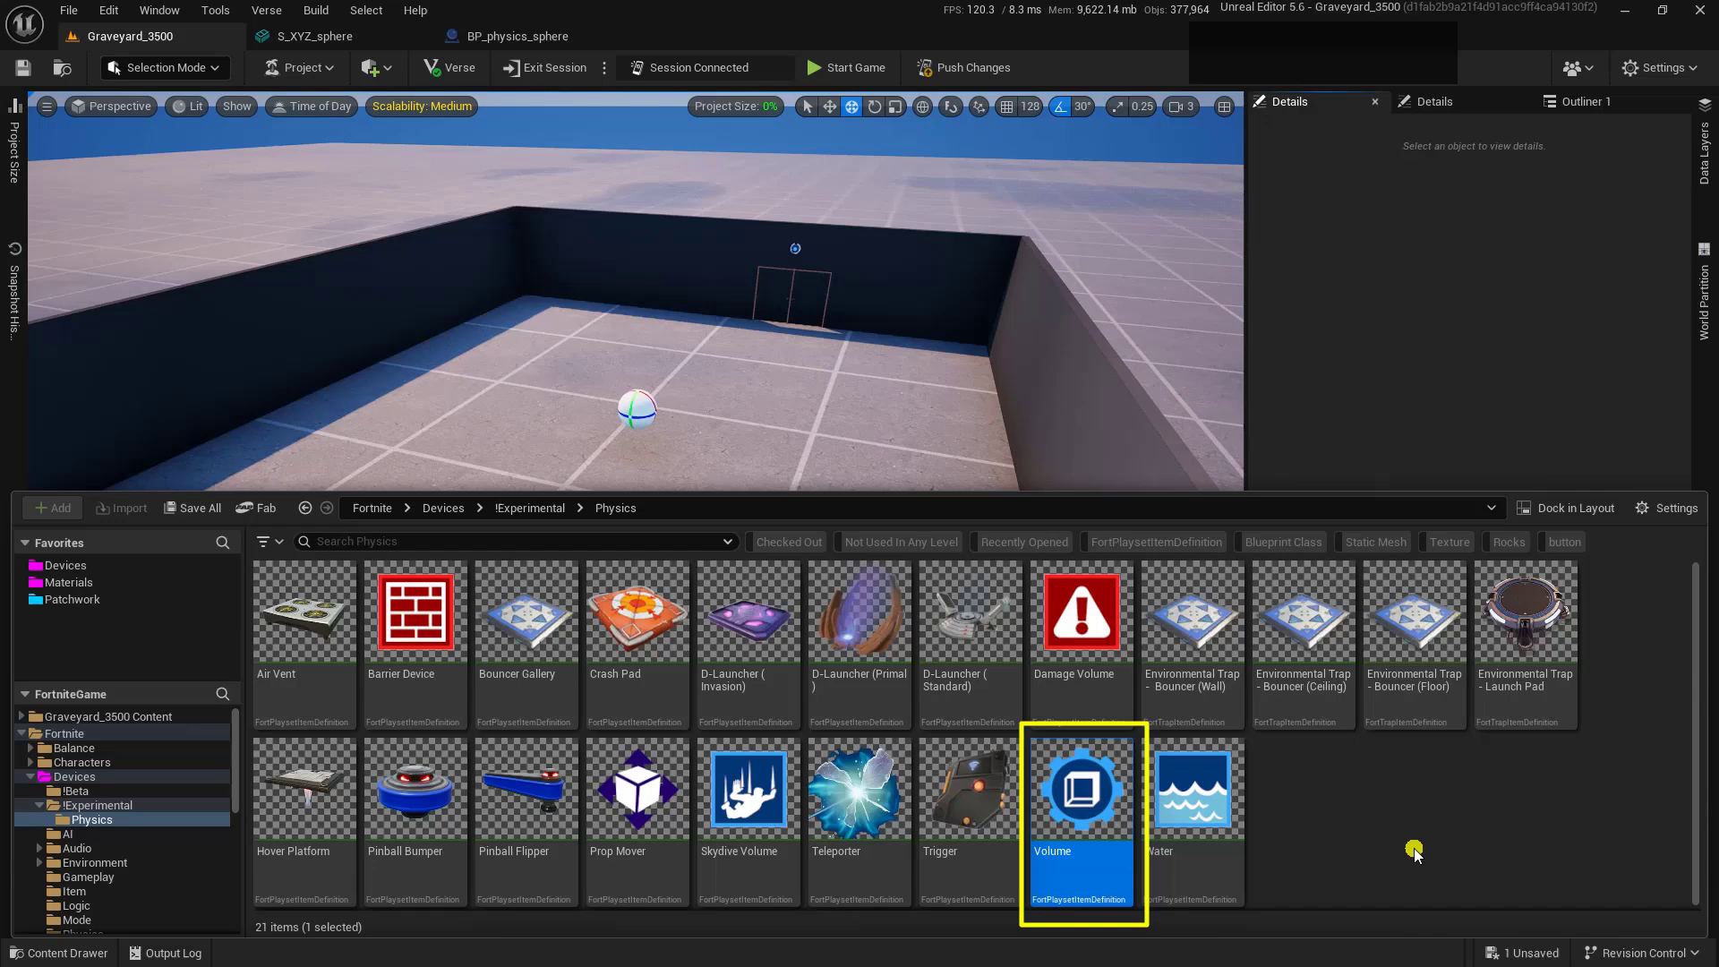
- Place a Volume by the back wall, 5.0x deep and visible in game; select the door's Lock Device
left_click_drag(1086, 817, 759, 330)
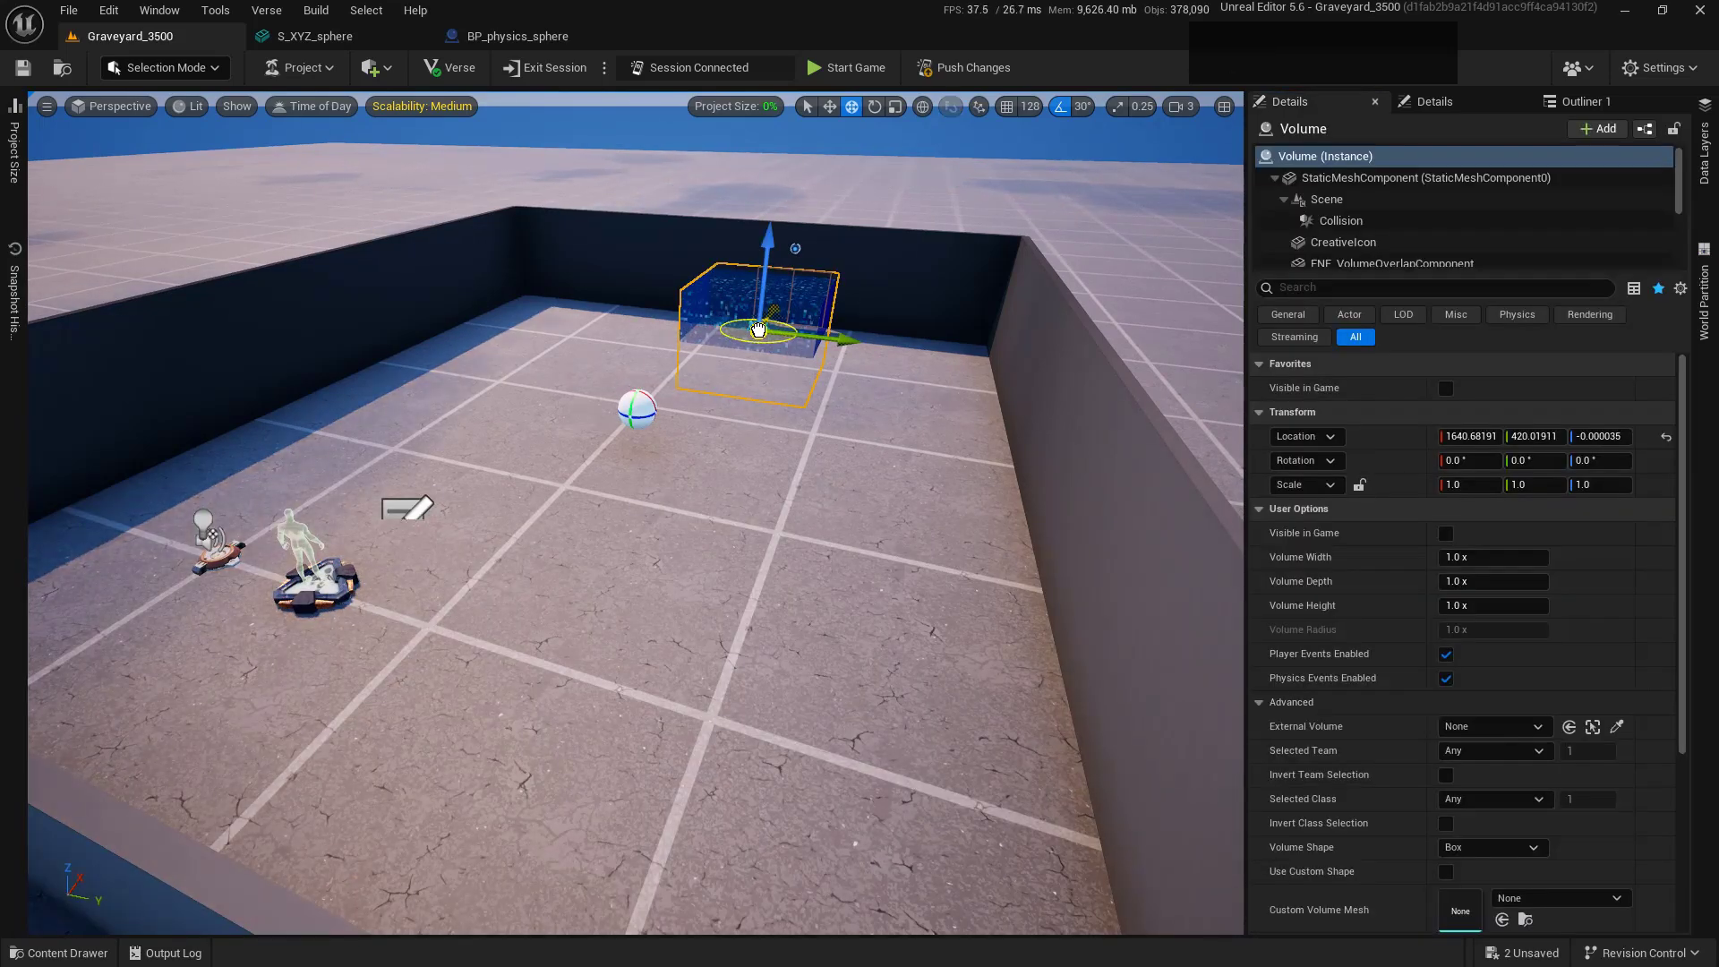
left_click(1532, 351)
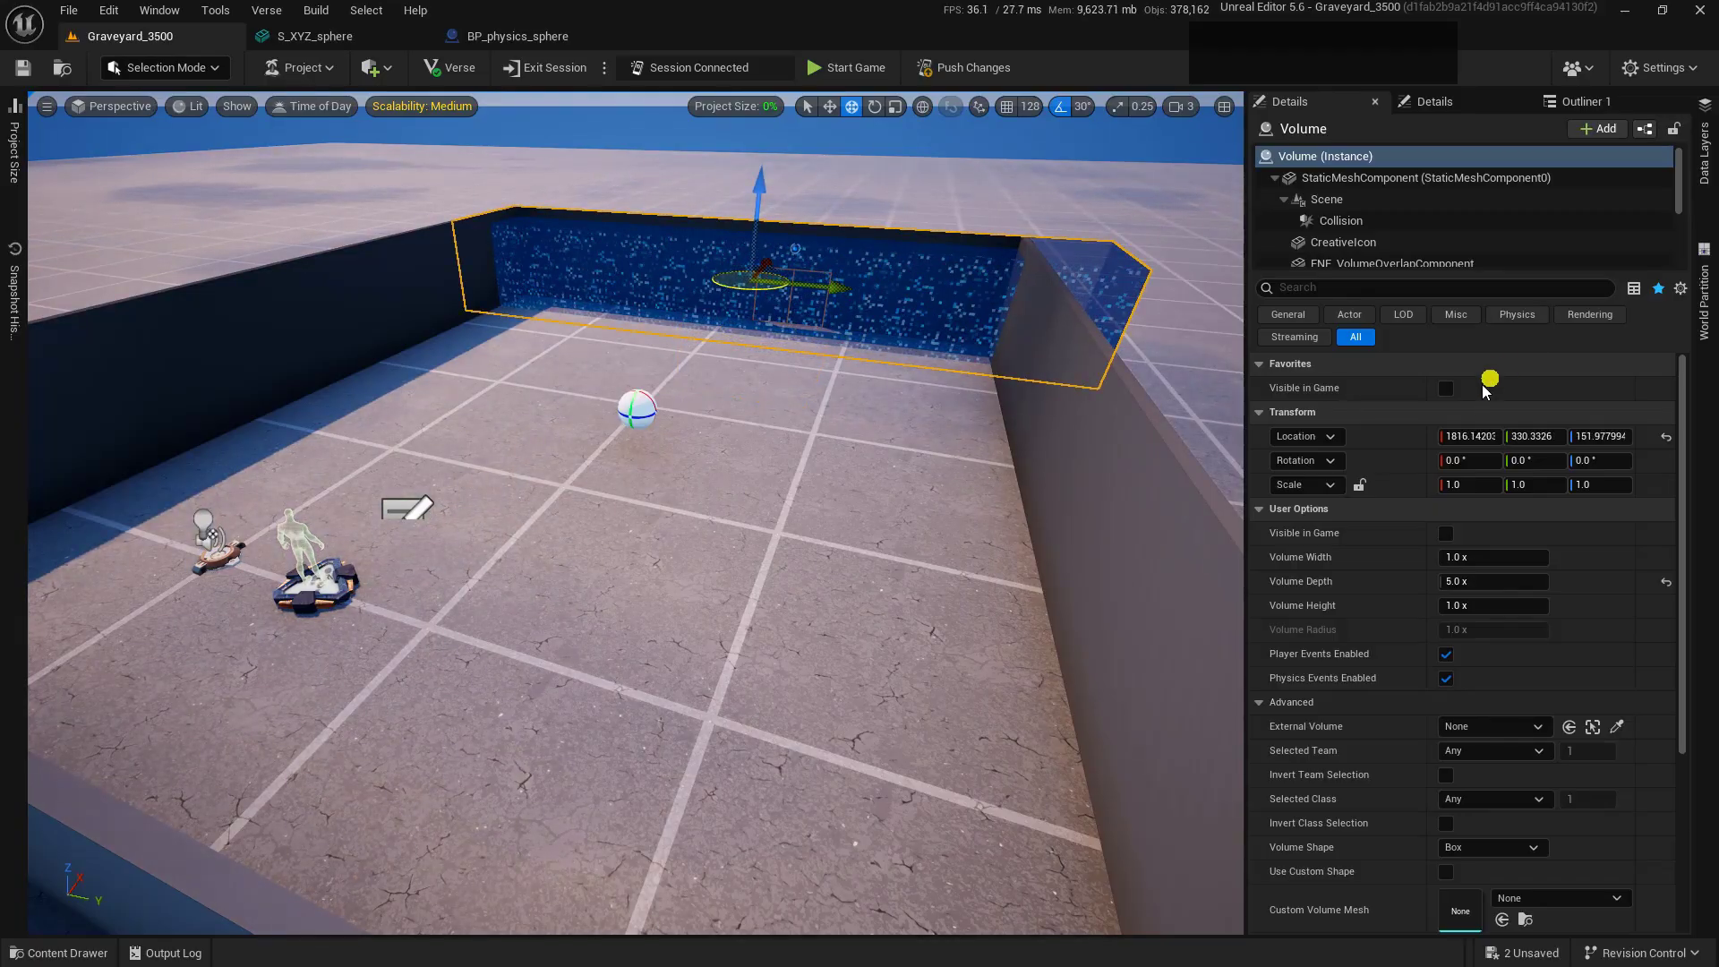
left_click(1446, 388)
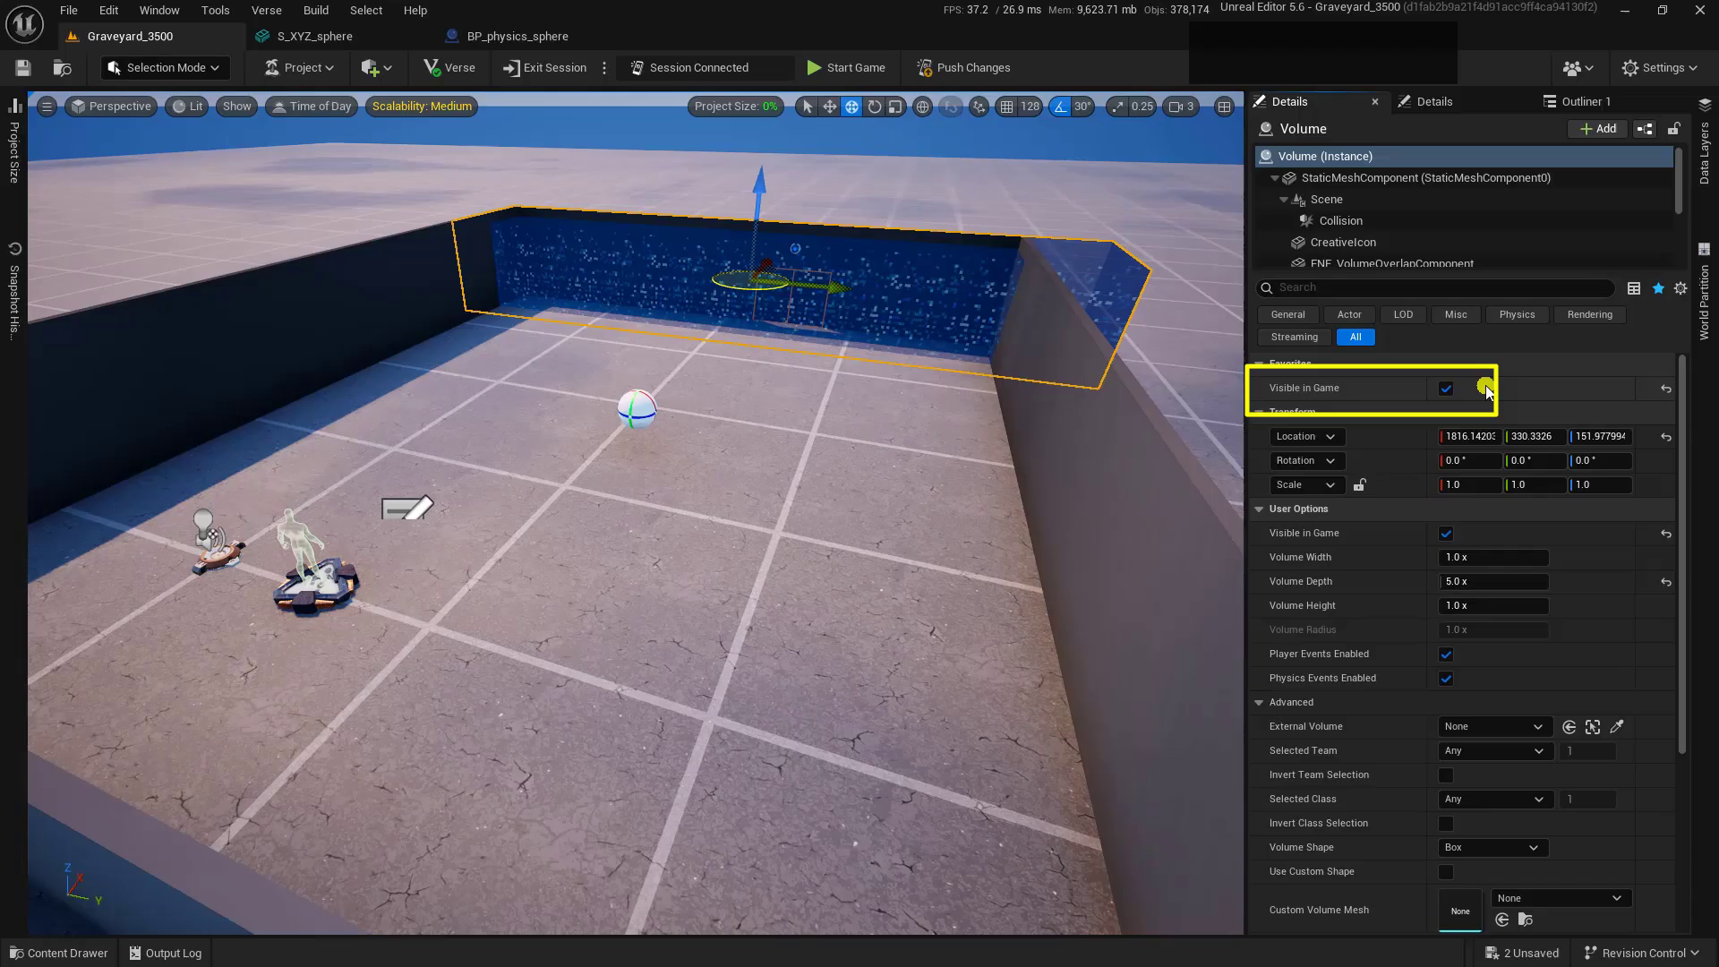
right_click_drag(1562, 672, 1494, 822)
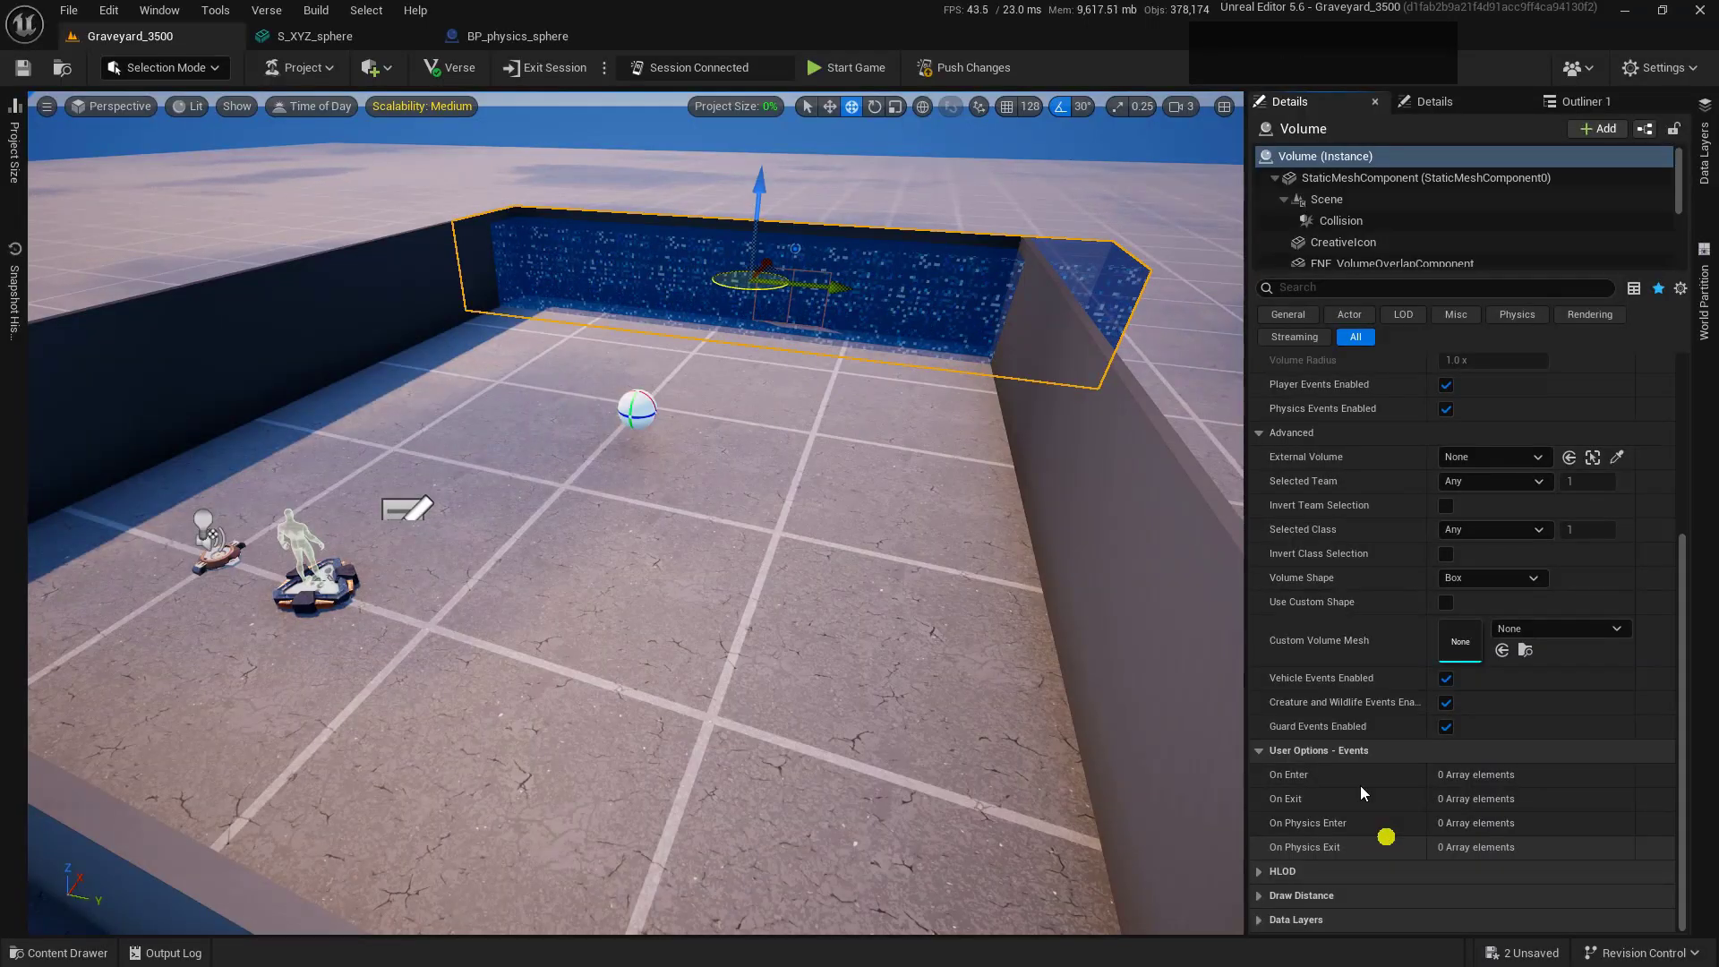
left_click(788, 254)
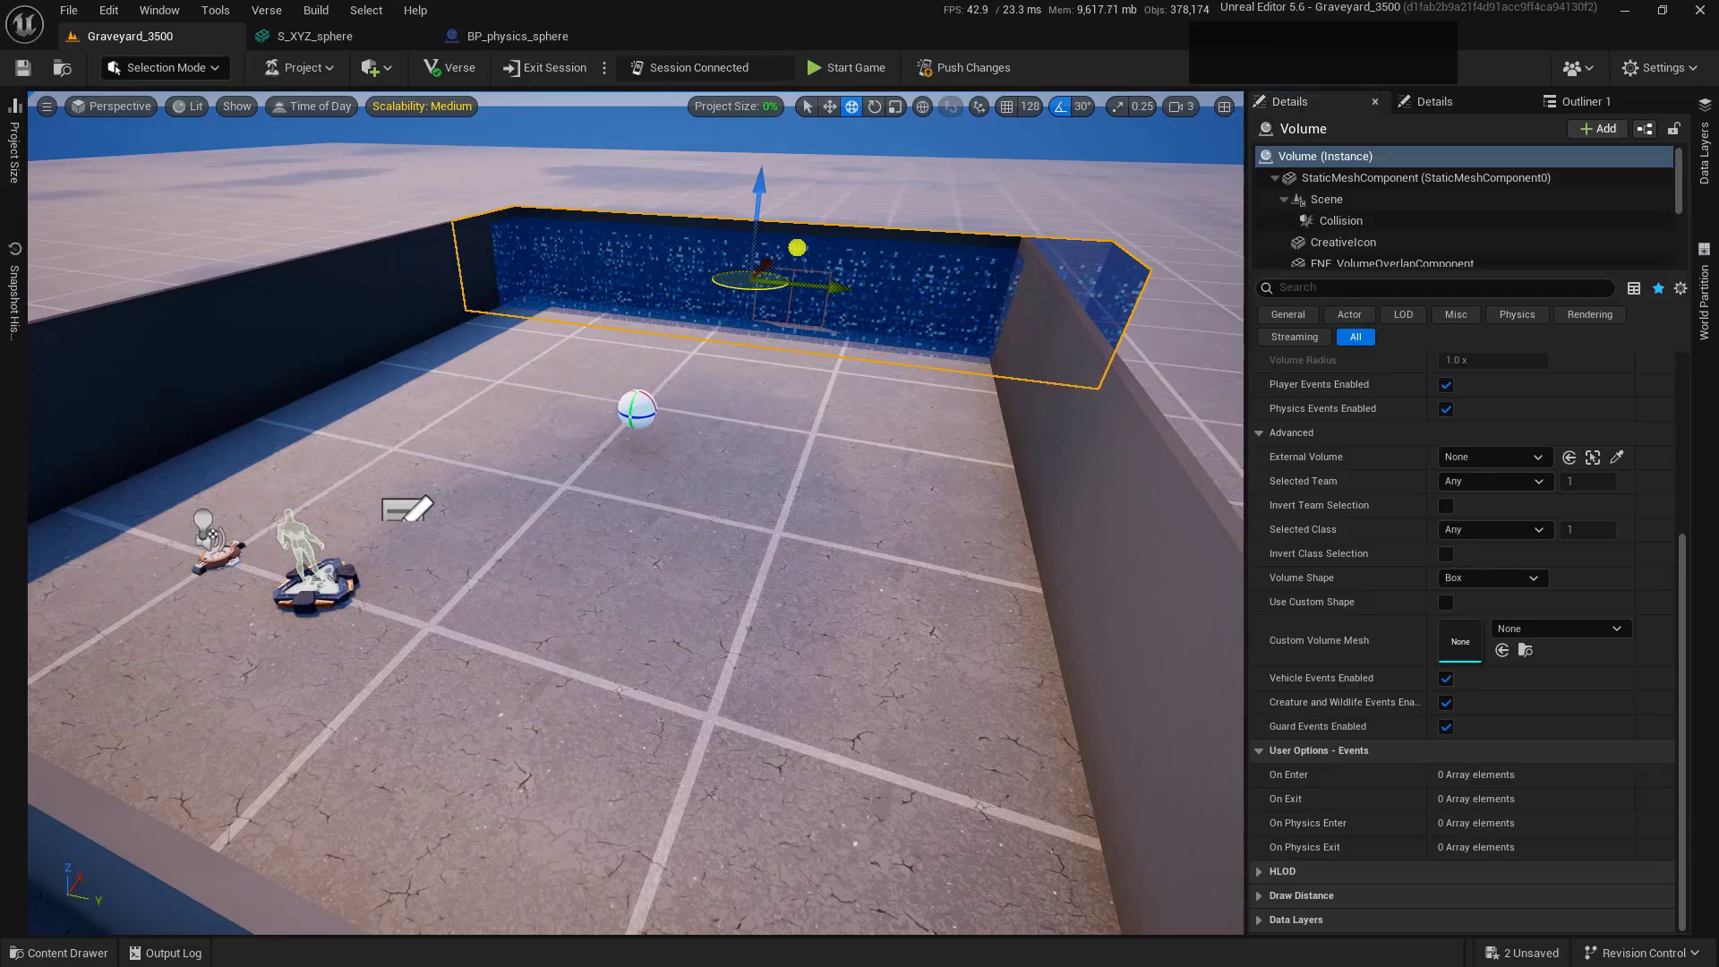
left_click(795, 252)
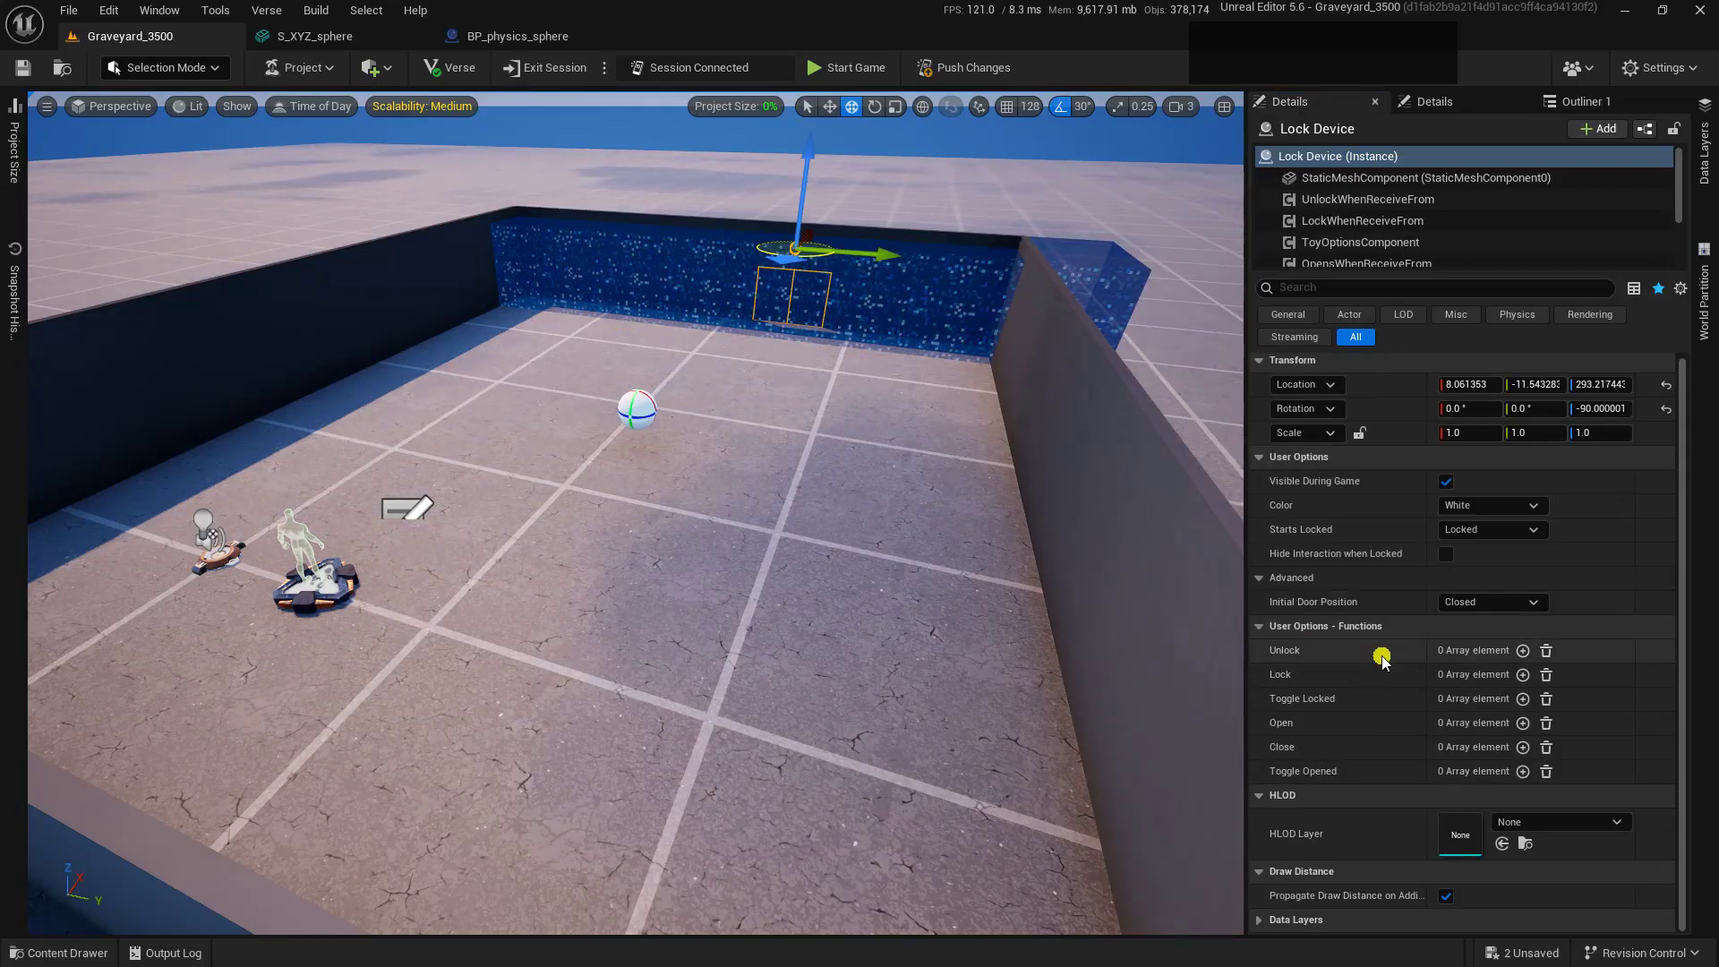
- Add an Unlock trigger bound to the Volume's On Physics Enter event
left_click(1522, 651)
left_click(1586, 674)
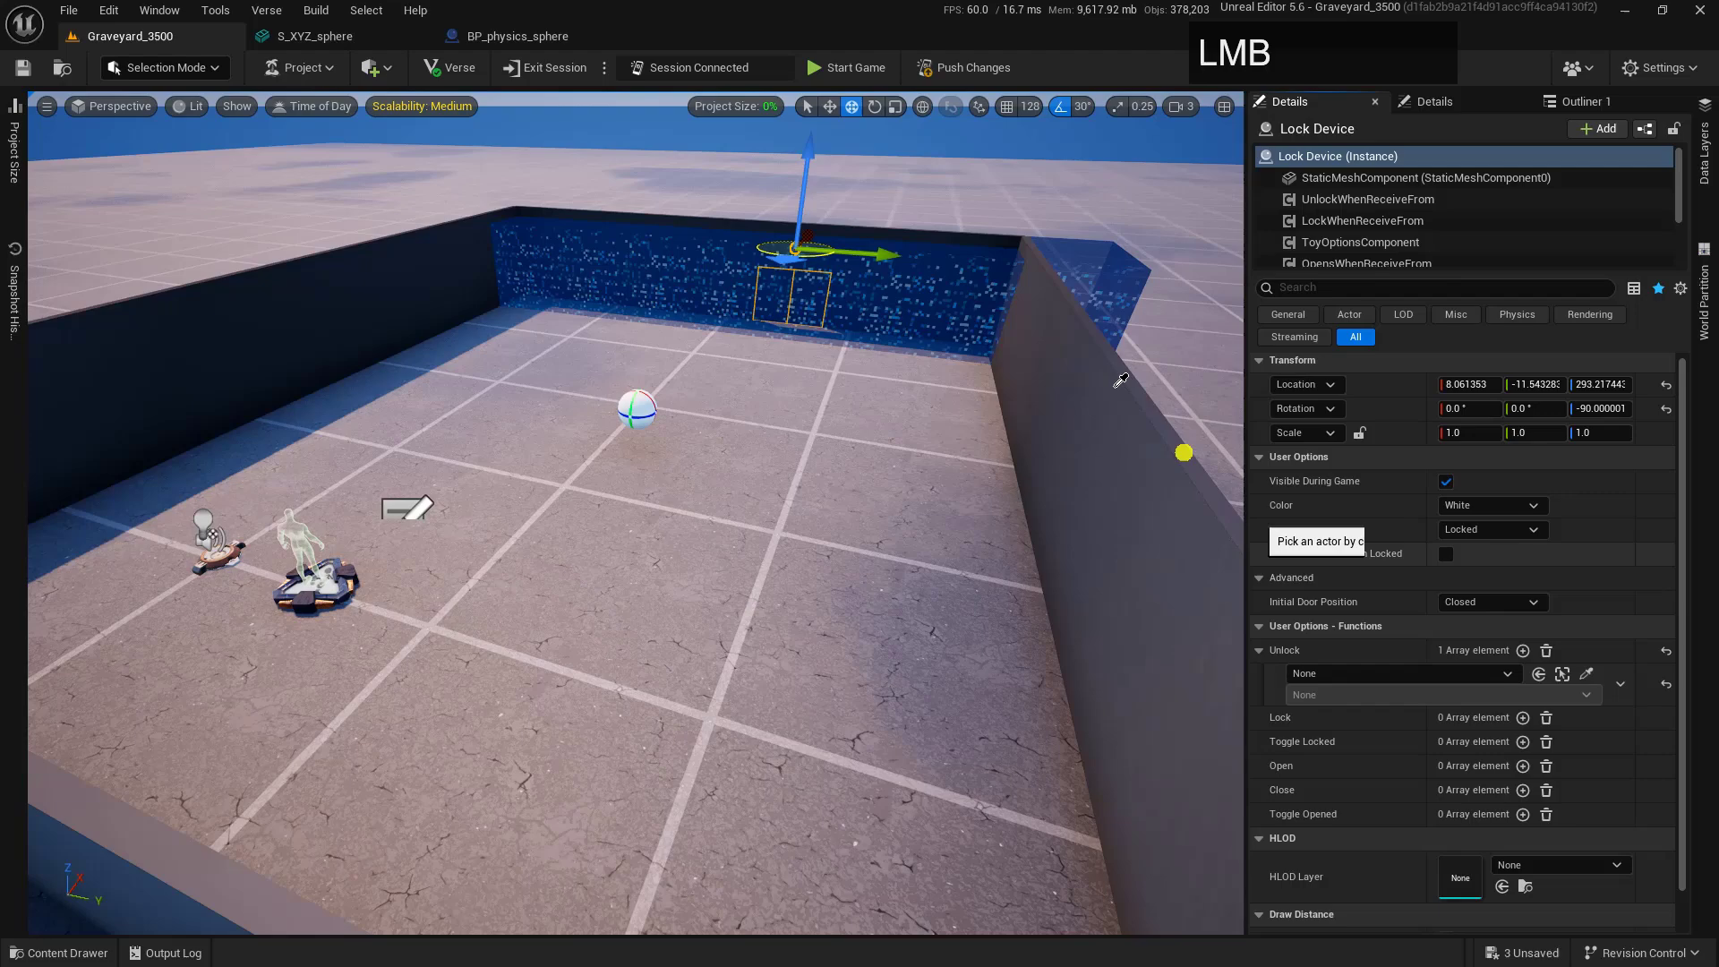
left_click(947, 313)
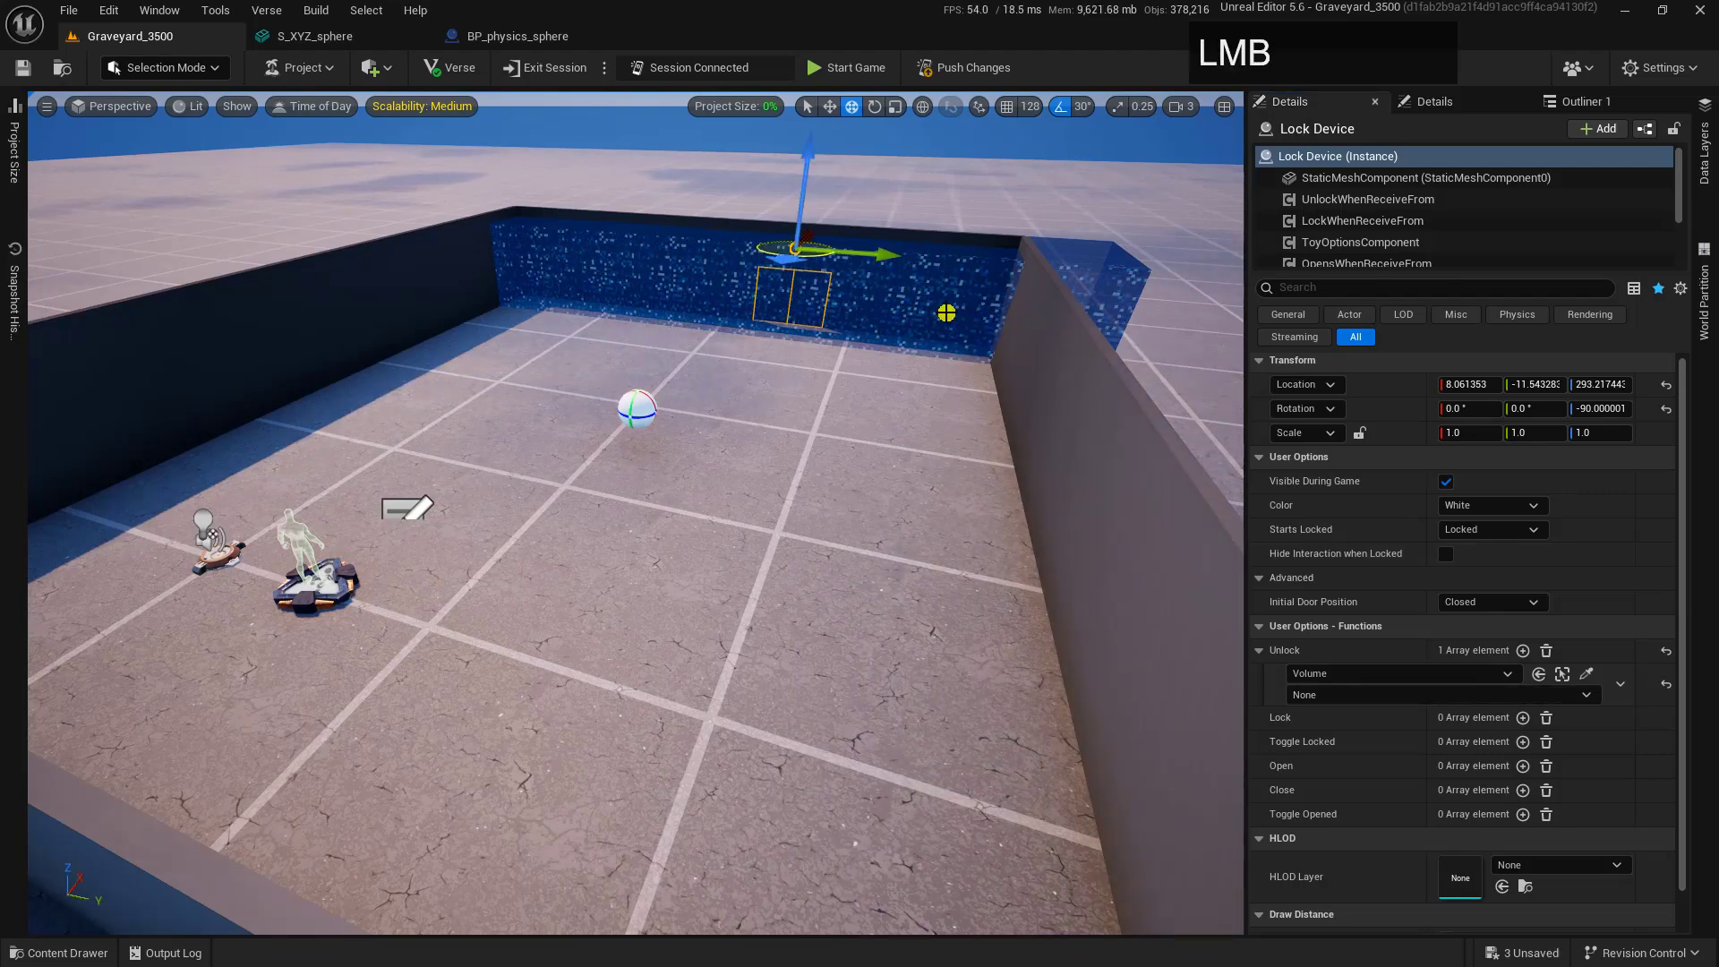
left_click(1480, 694)
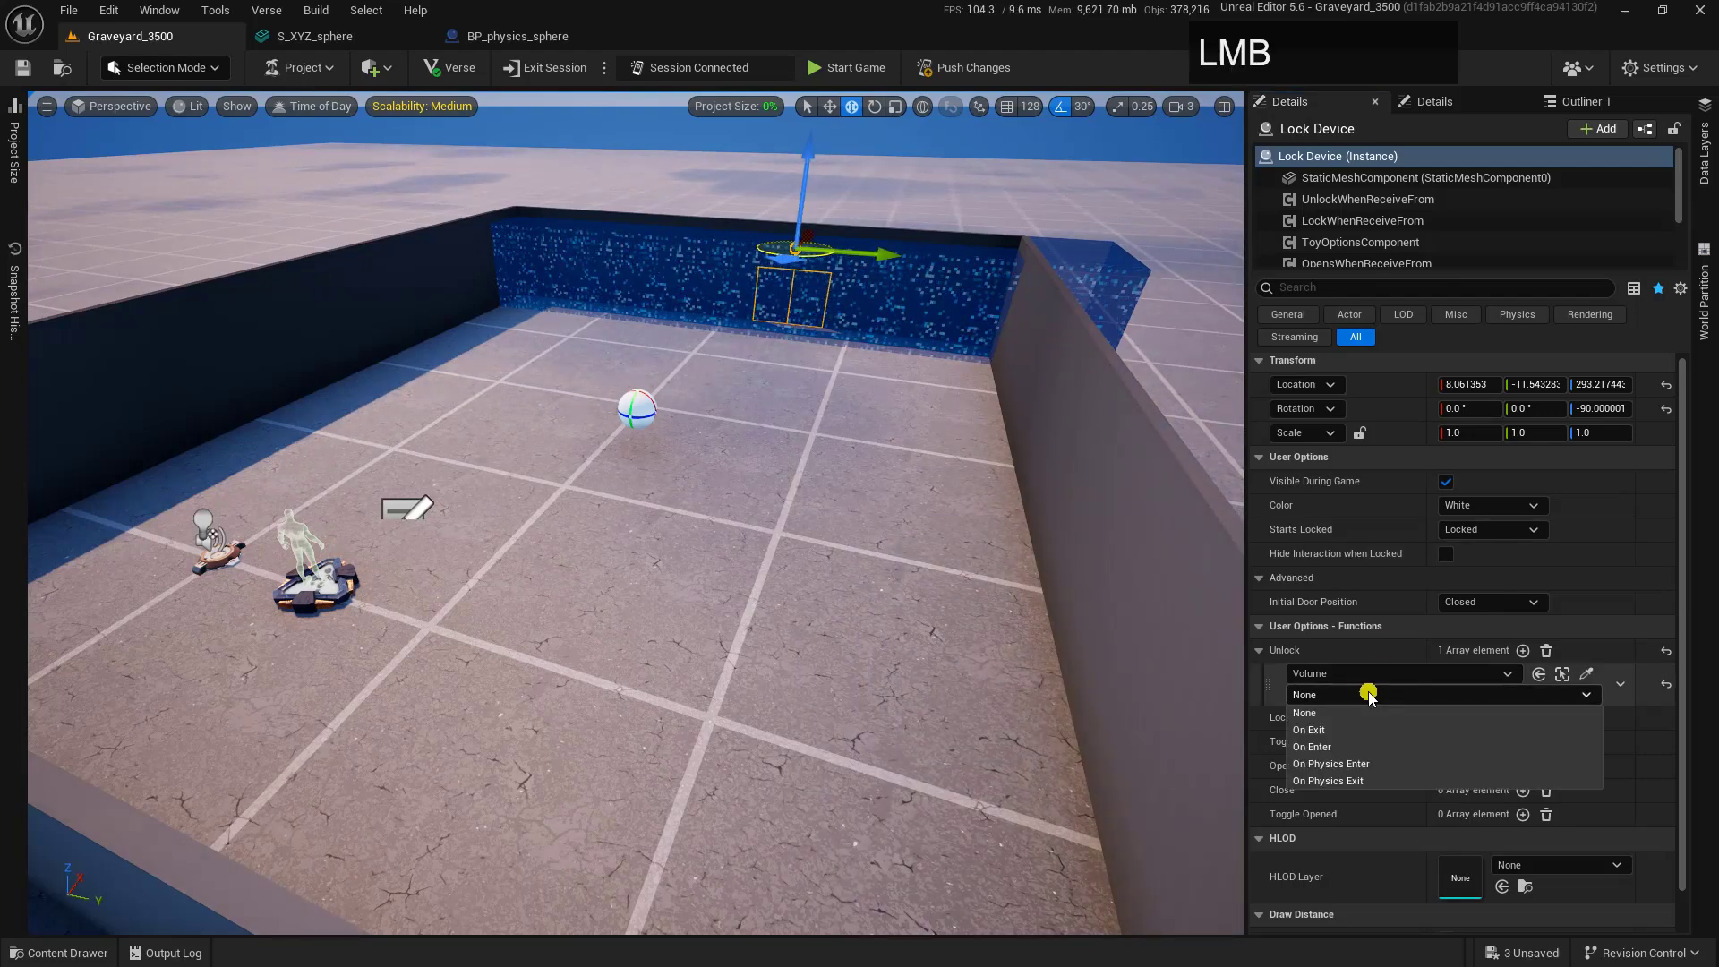
left_click(1396, 765)
- Add an Open trigger that reuses the Volume's On Physics Enter binding
right_click(1279, 686, "shift")
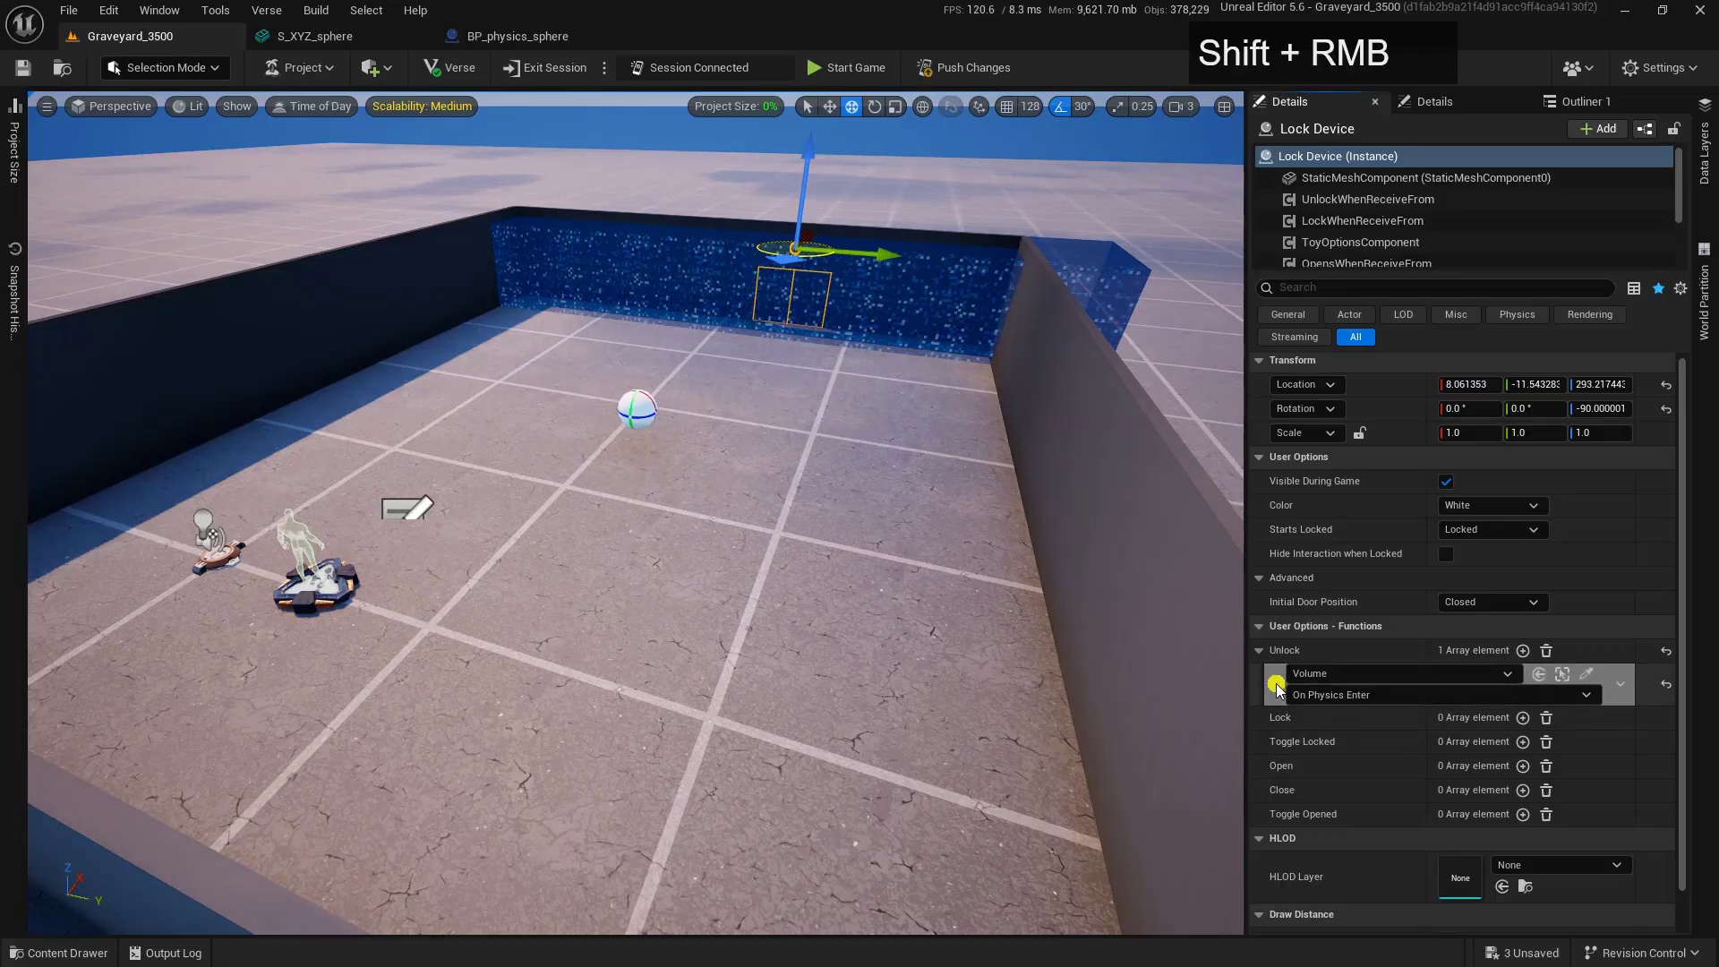
left_click(1523, 766)
left_click(1289, 797, "shift")
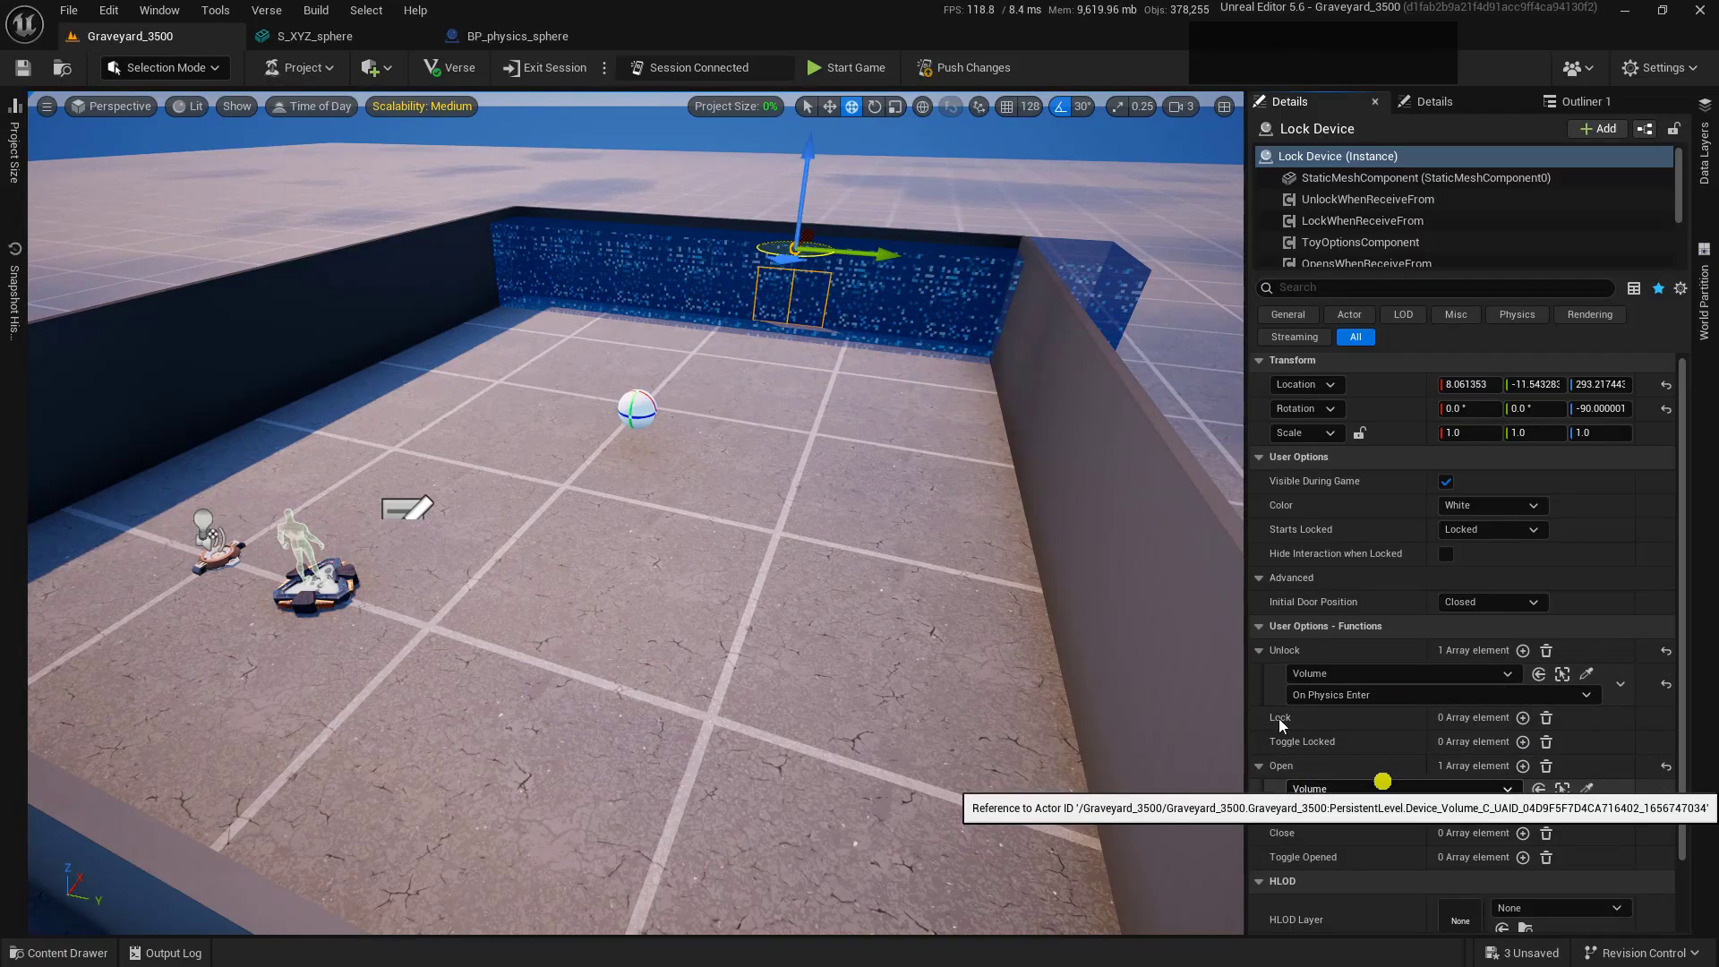
key("alt+1")
left_click_drag(714, 364, 736, 414)
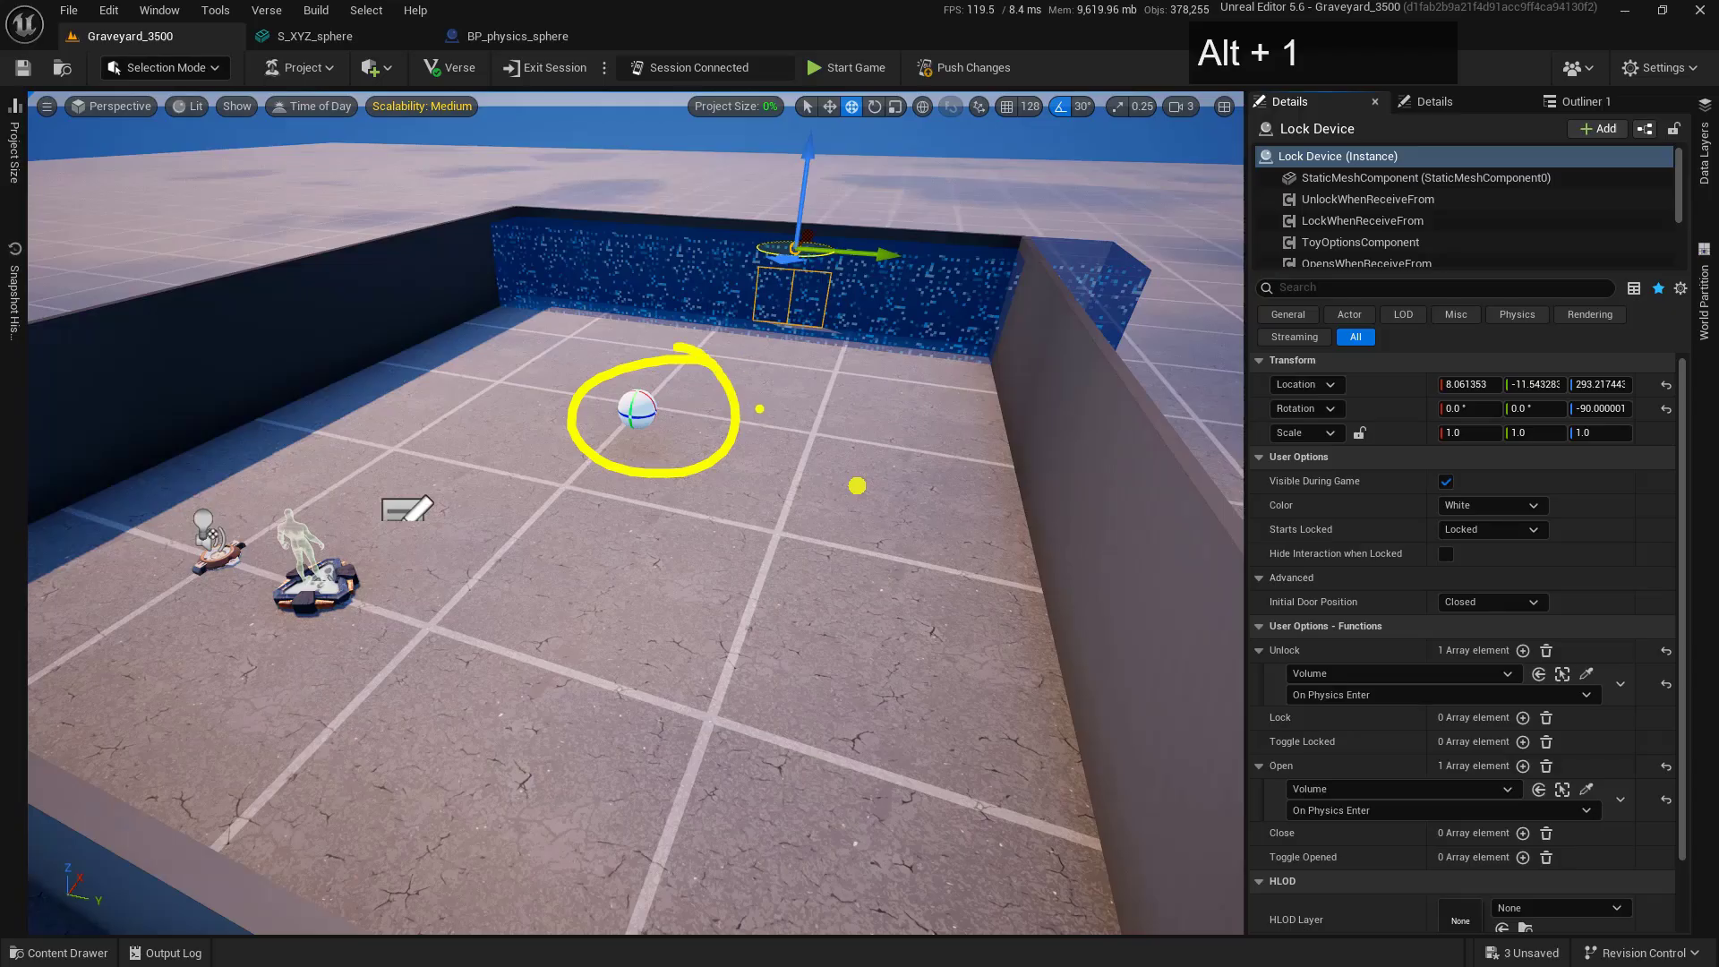
key("Escape")
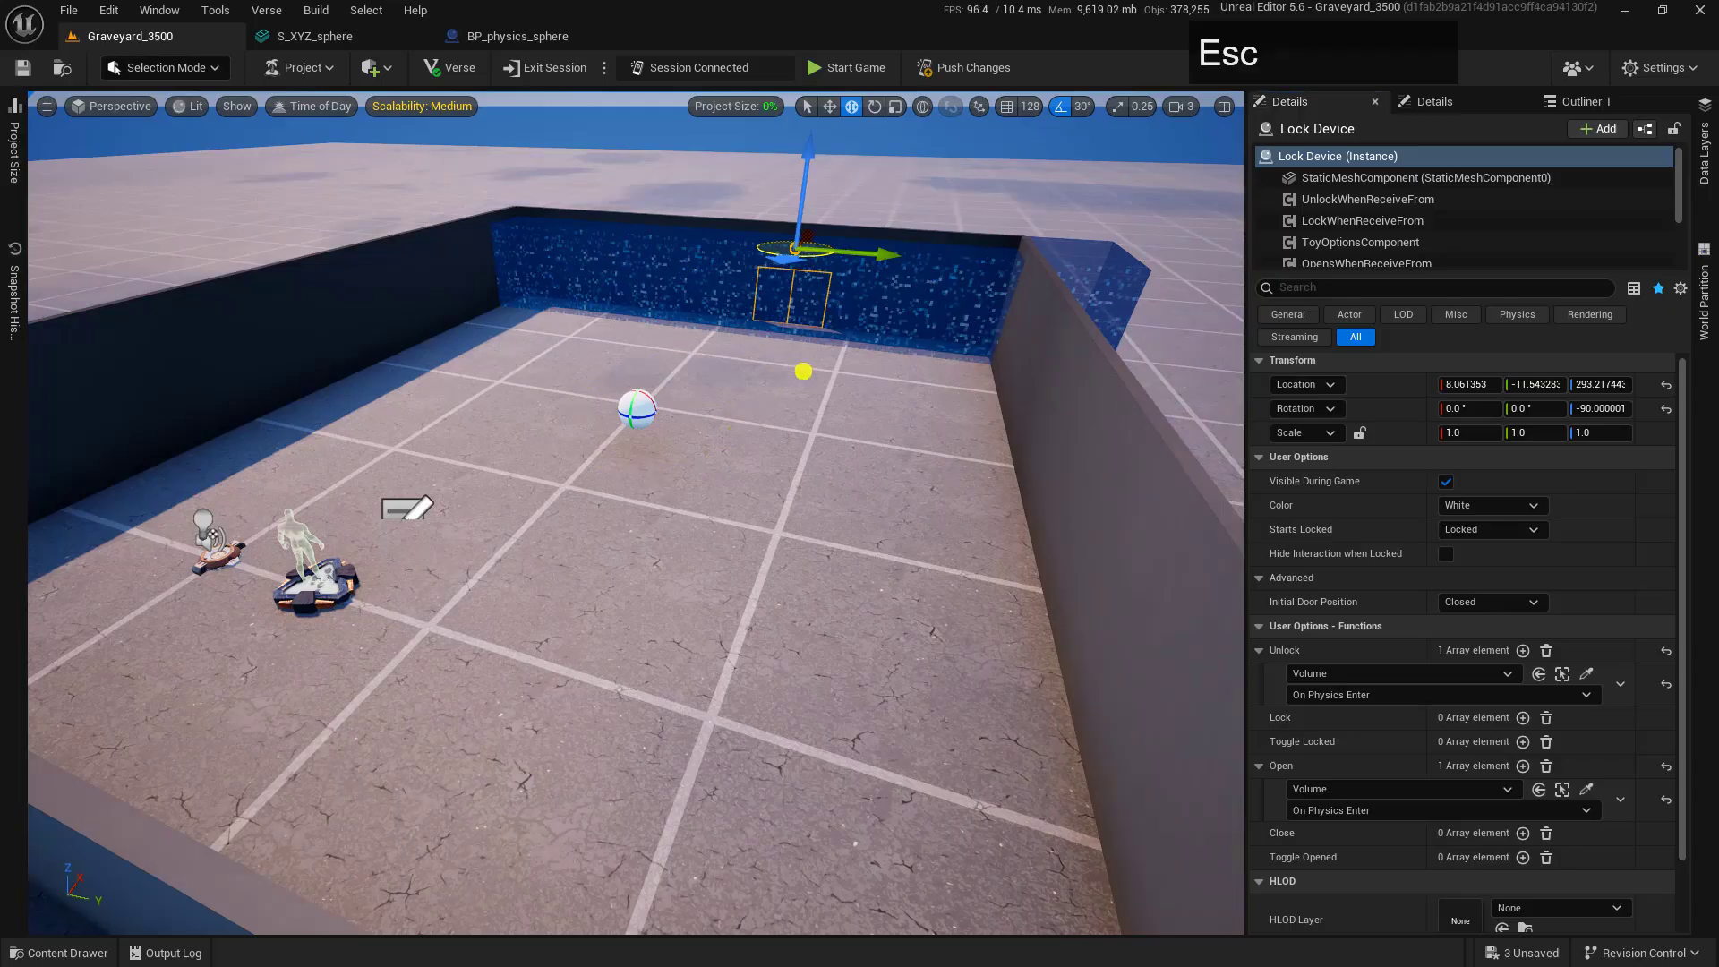
- Add a Lock element bound to the Volume's On Physics Exit event
left_click(1522, 718)
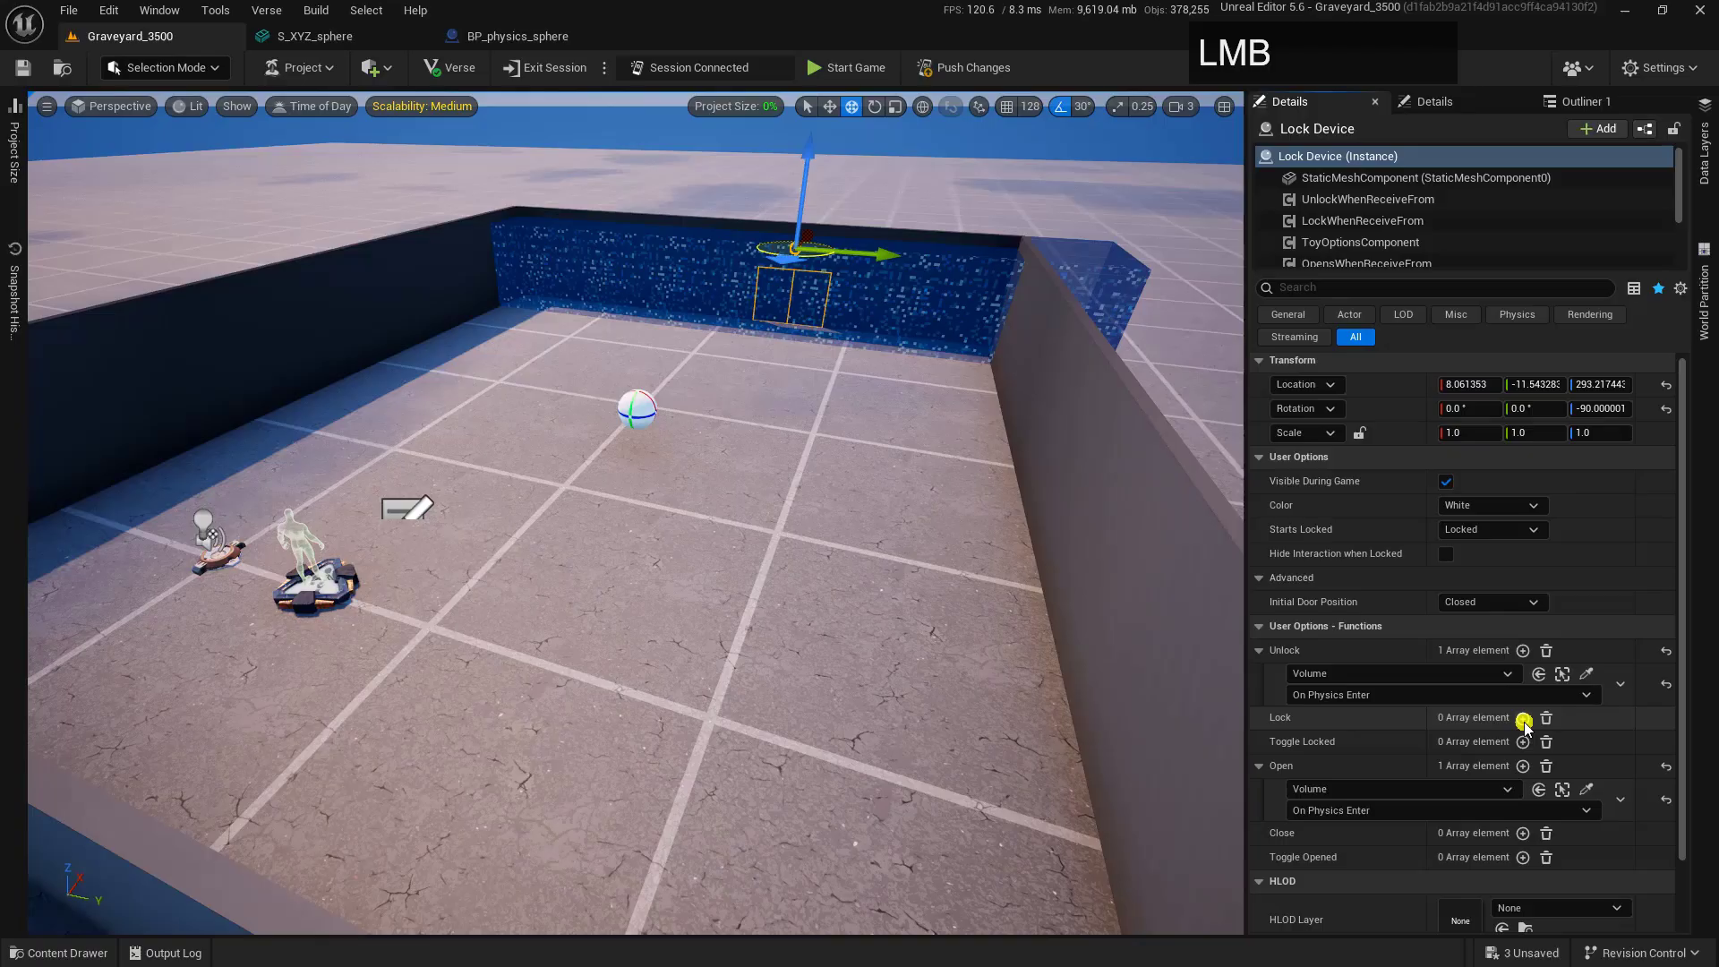
key("shift")
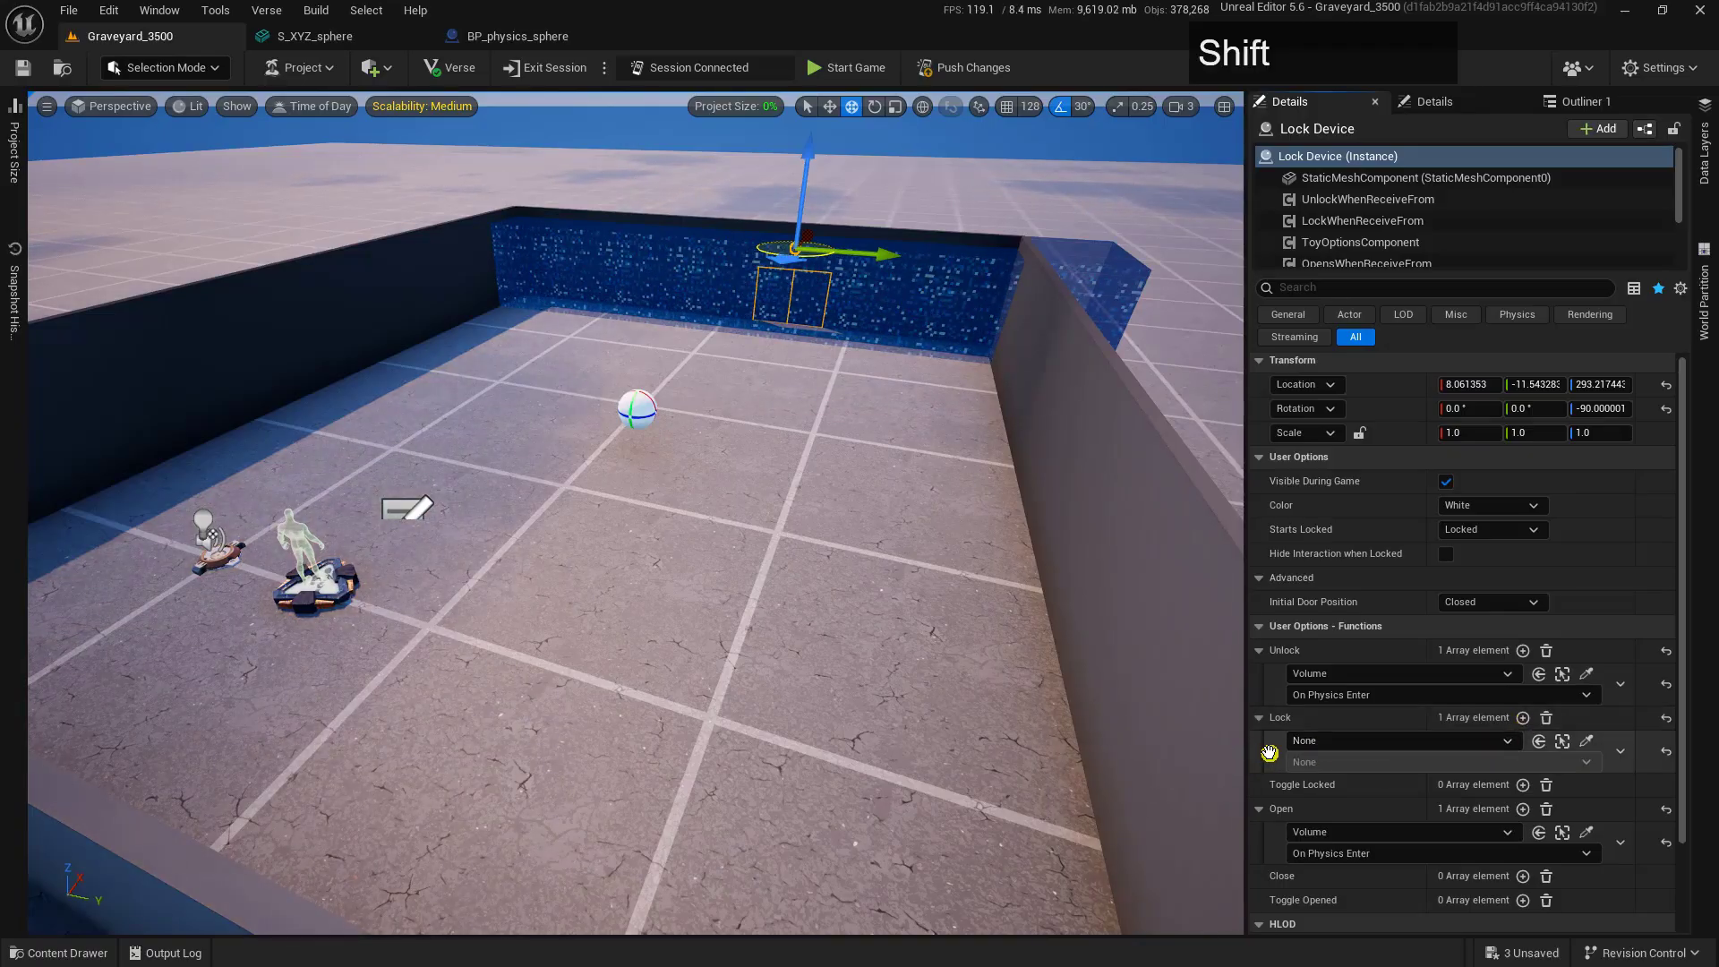
left_click(1270, 752, "shift")
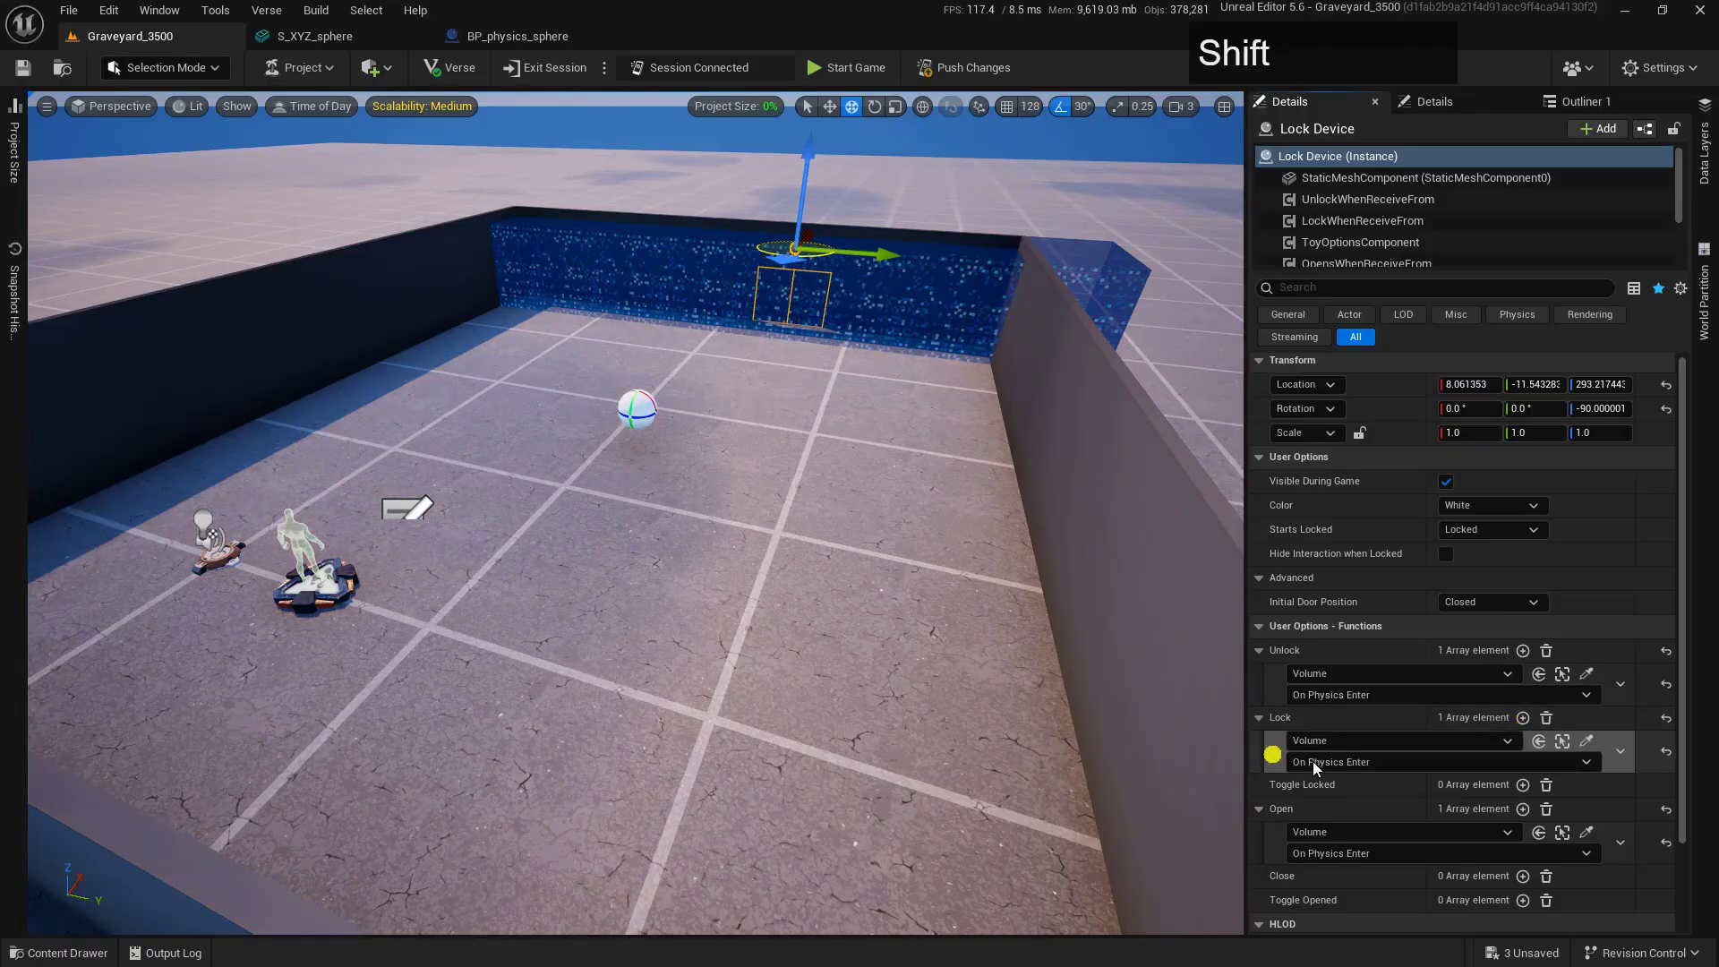
left_click(1405, 762)
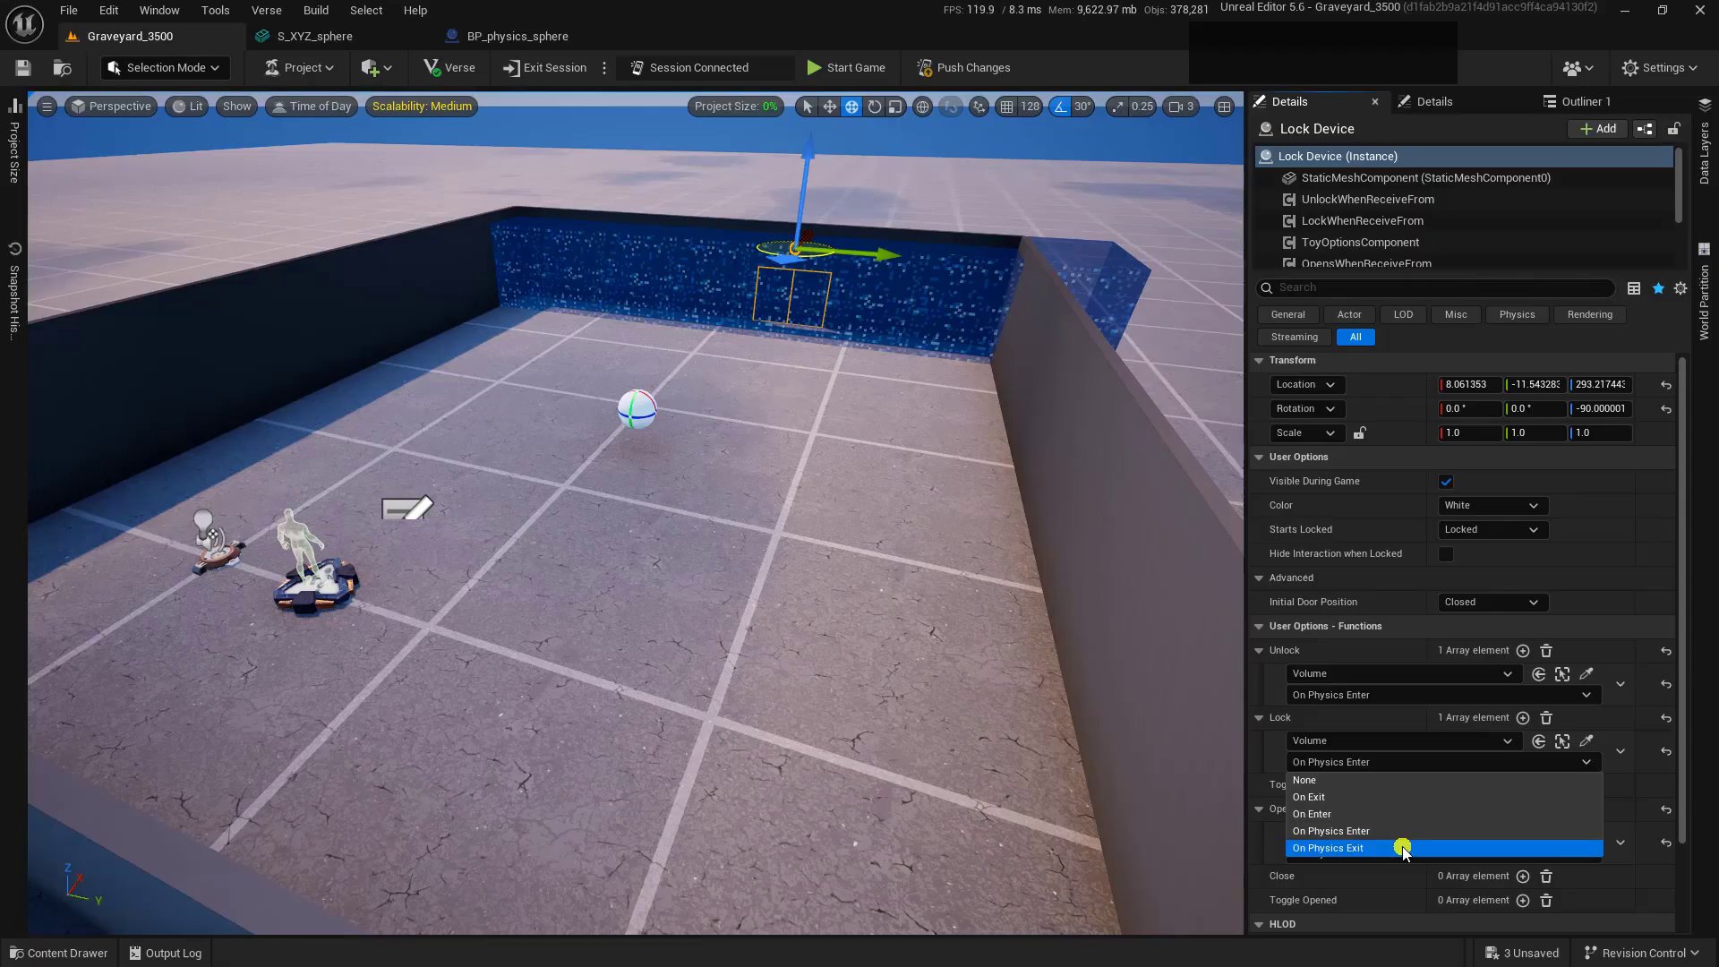
left_click(1403, 849)
- Add a Close element bound to the Volume's On Physics Exit event
scroll(1442, 873, "down", 2)
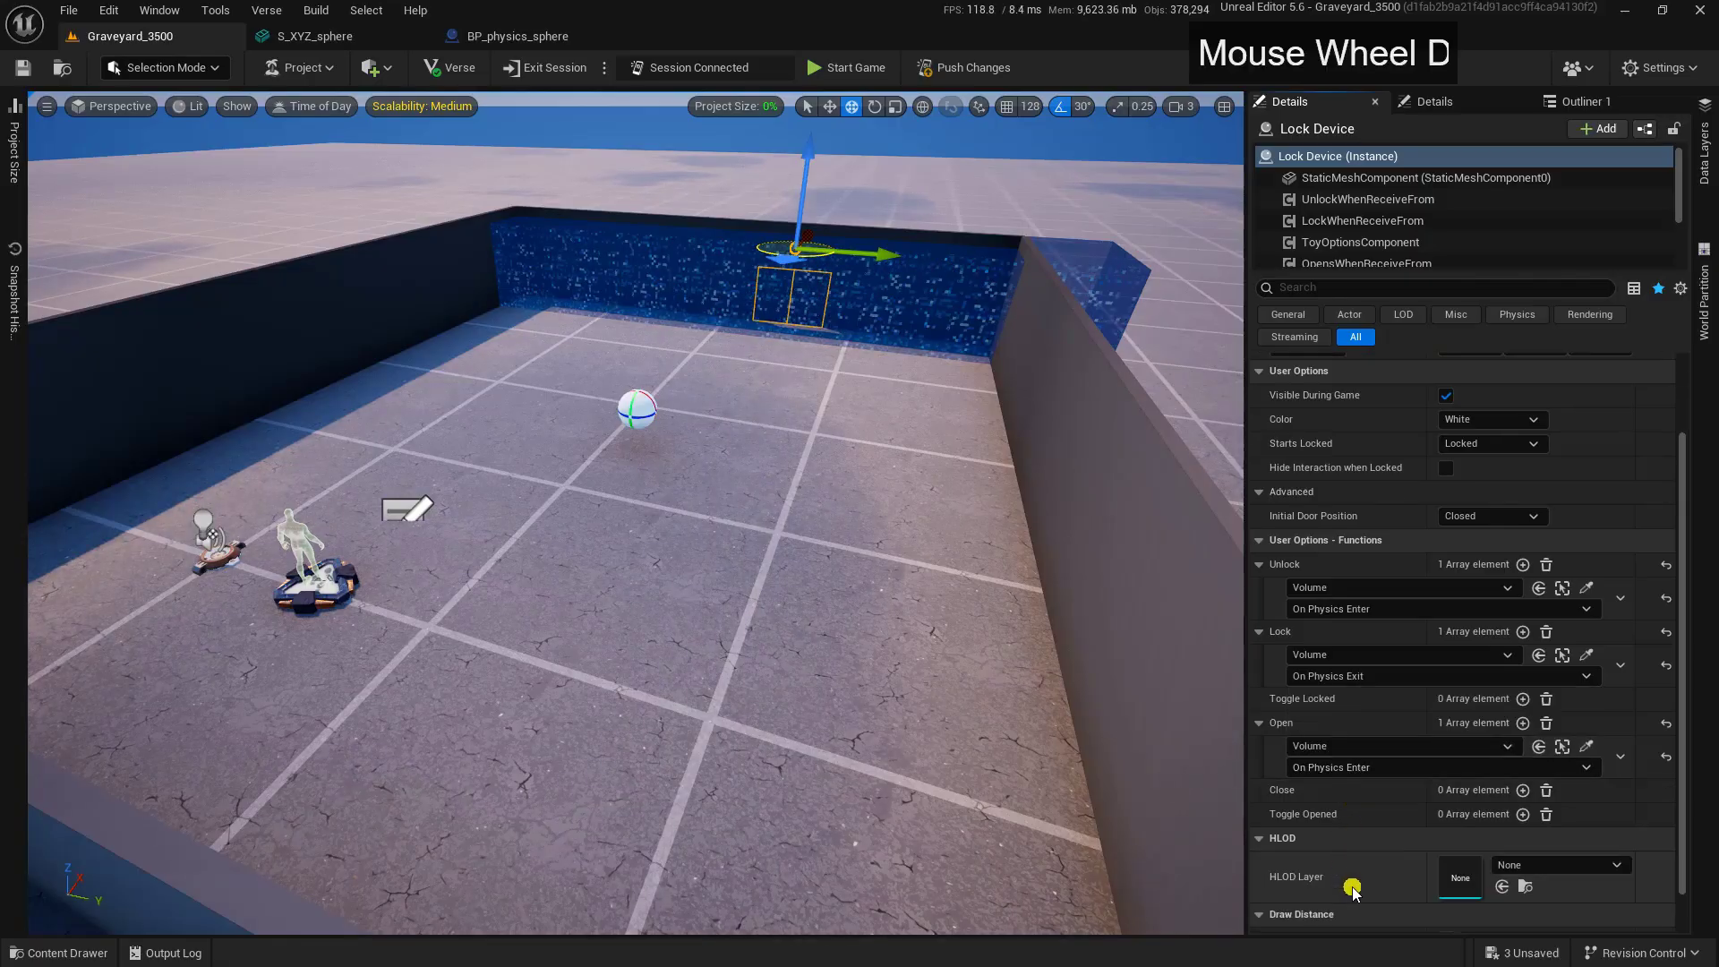
left_click(1525, 792)
left_click(1282, 820, "shift")
left_click(1355, 830)
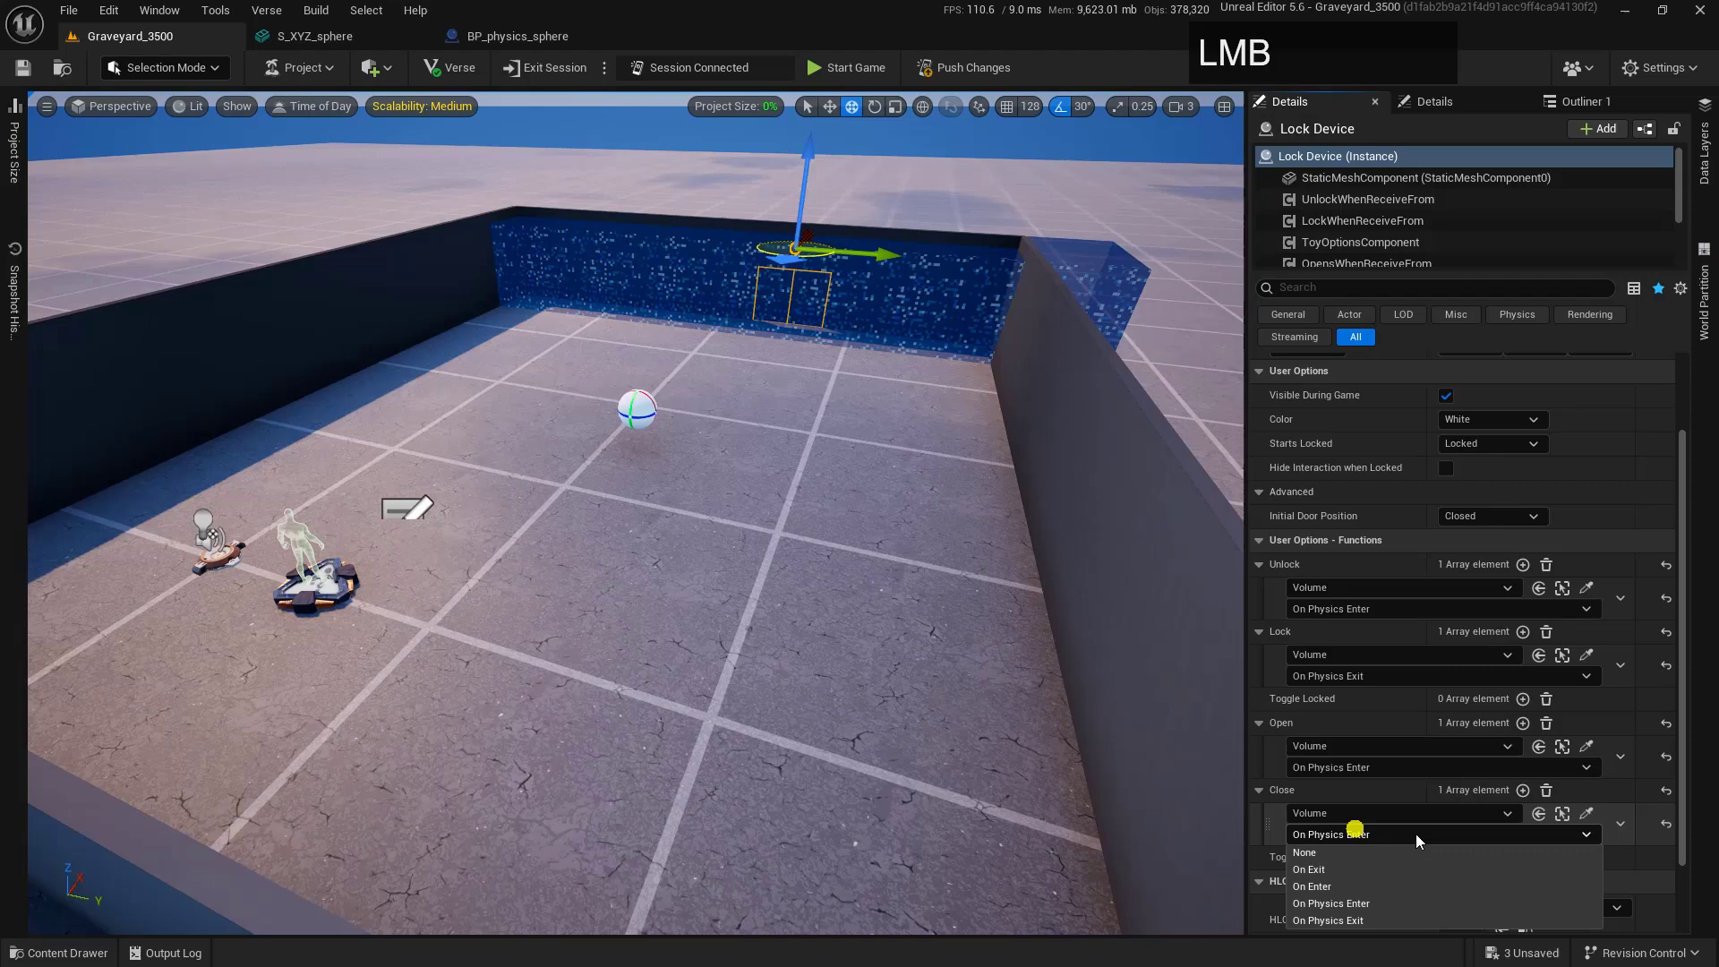
left_click(1421, 923)
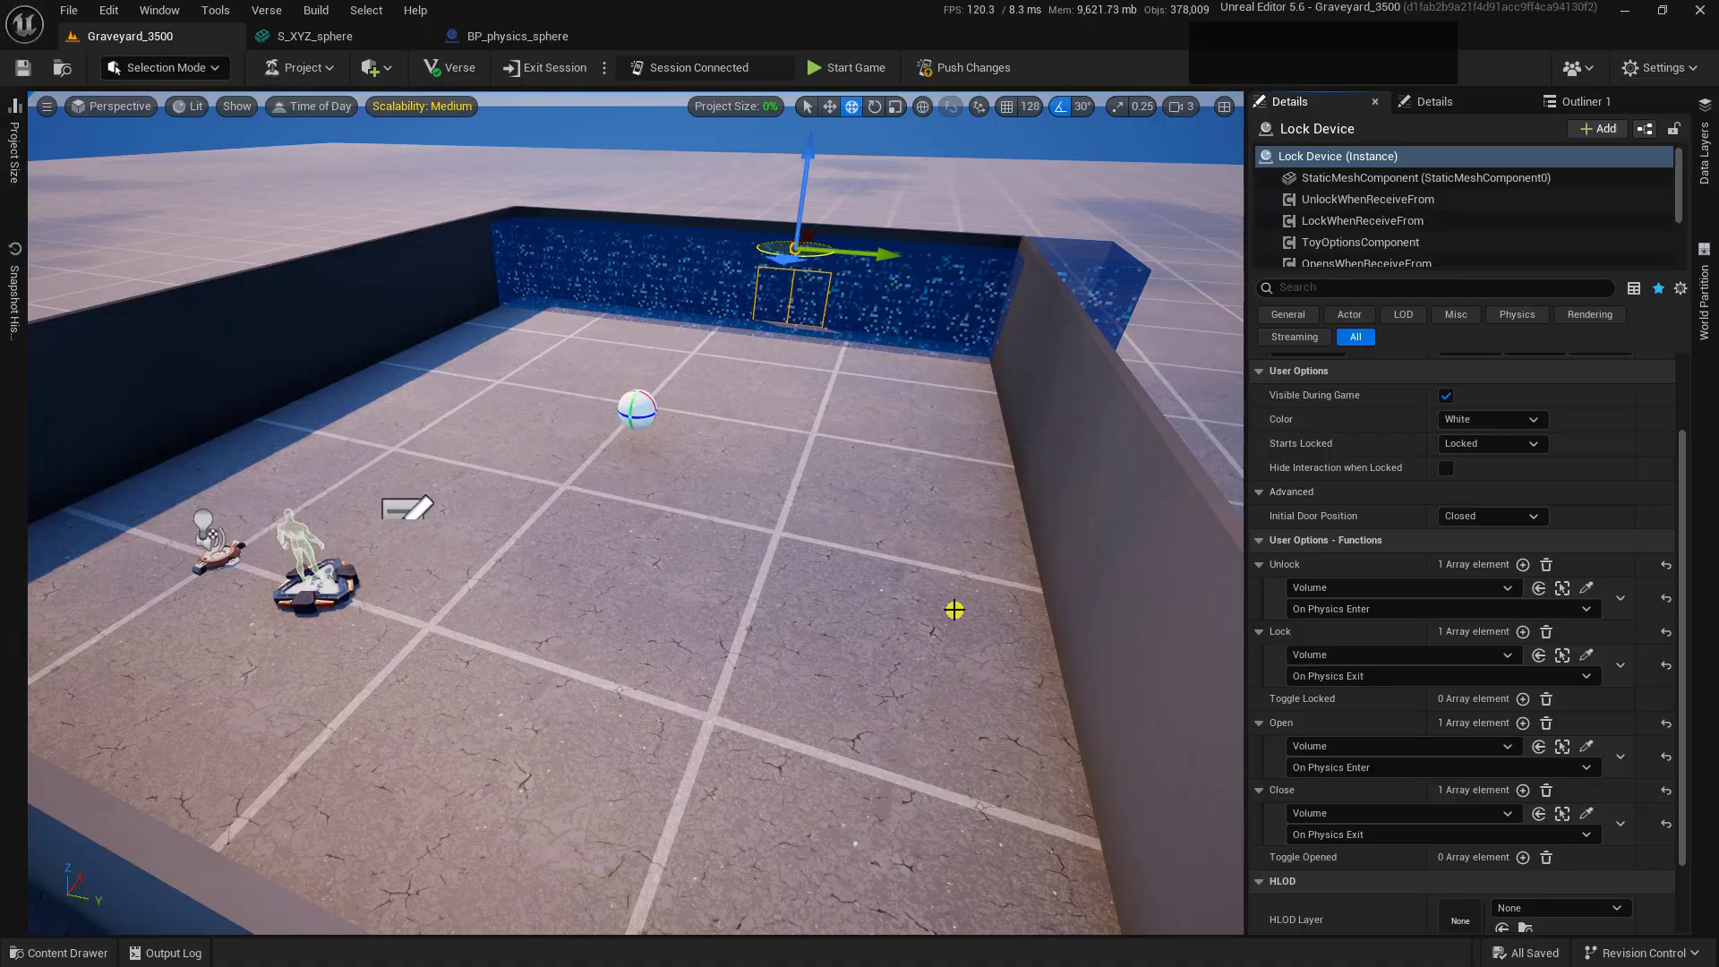
- Push the lock device changes to the live session
left_click(963, 68)
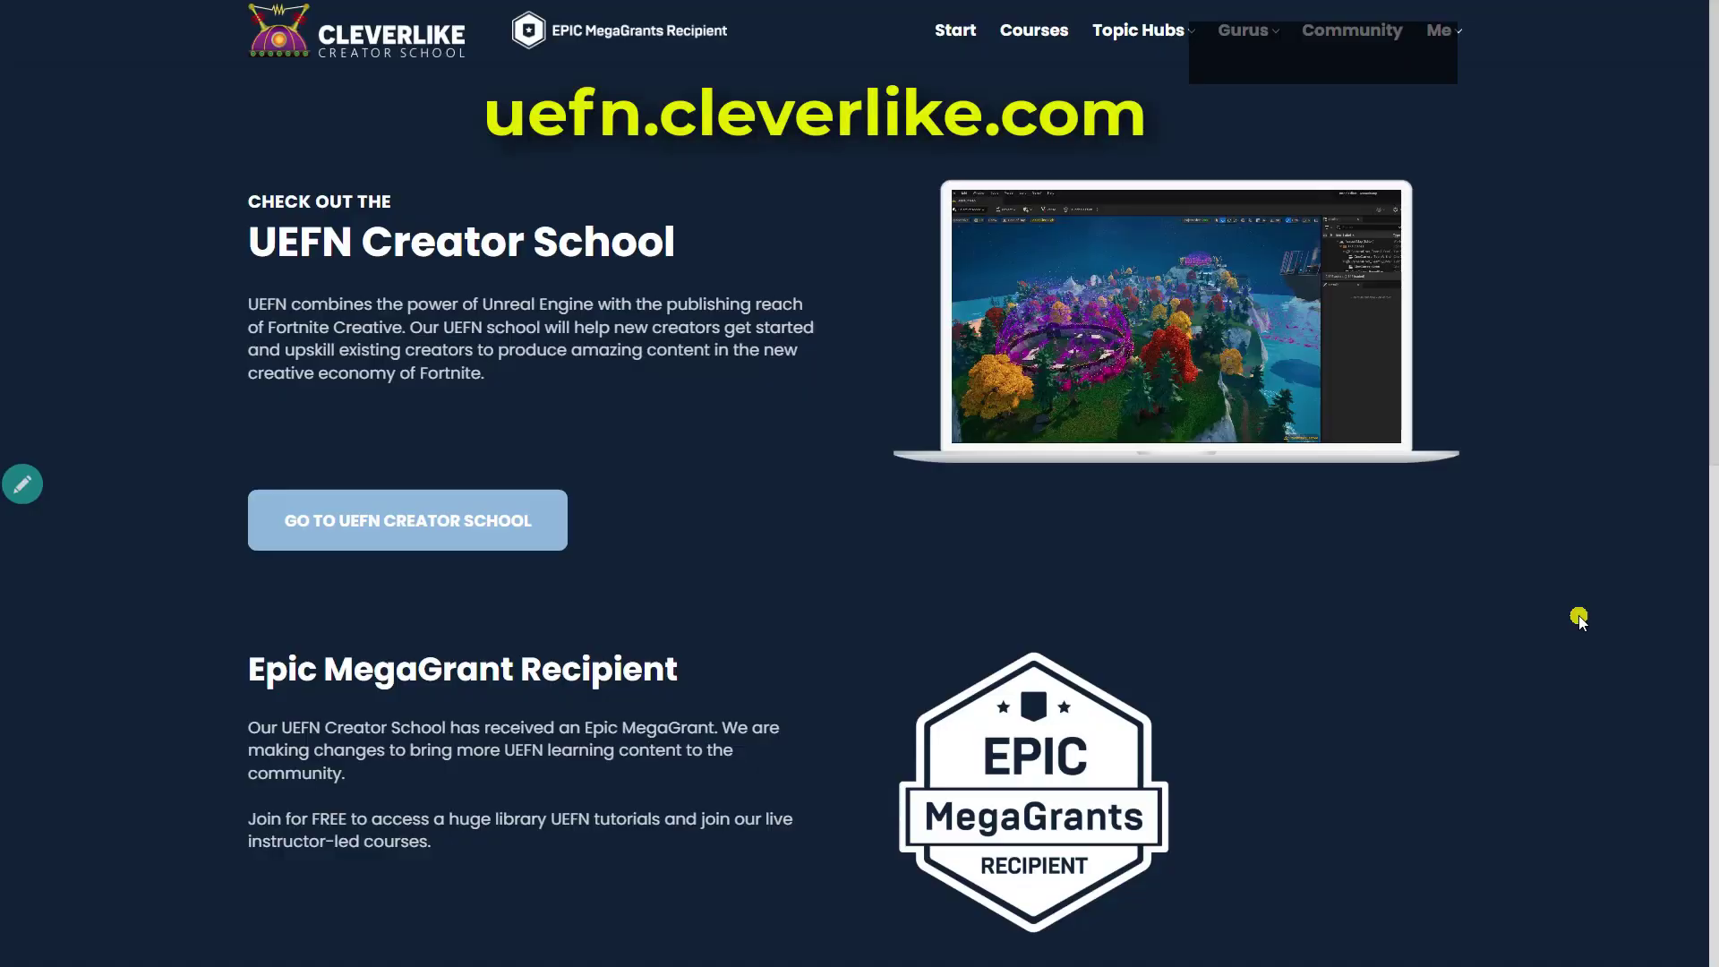
scroll(1579, 619, "down", 10)
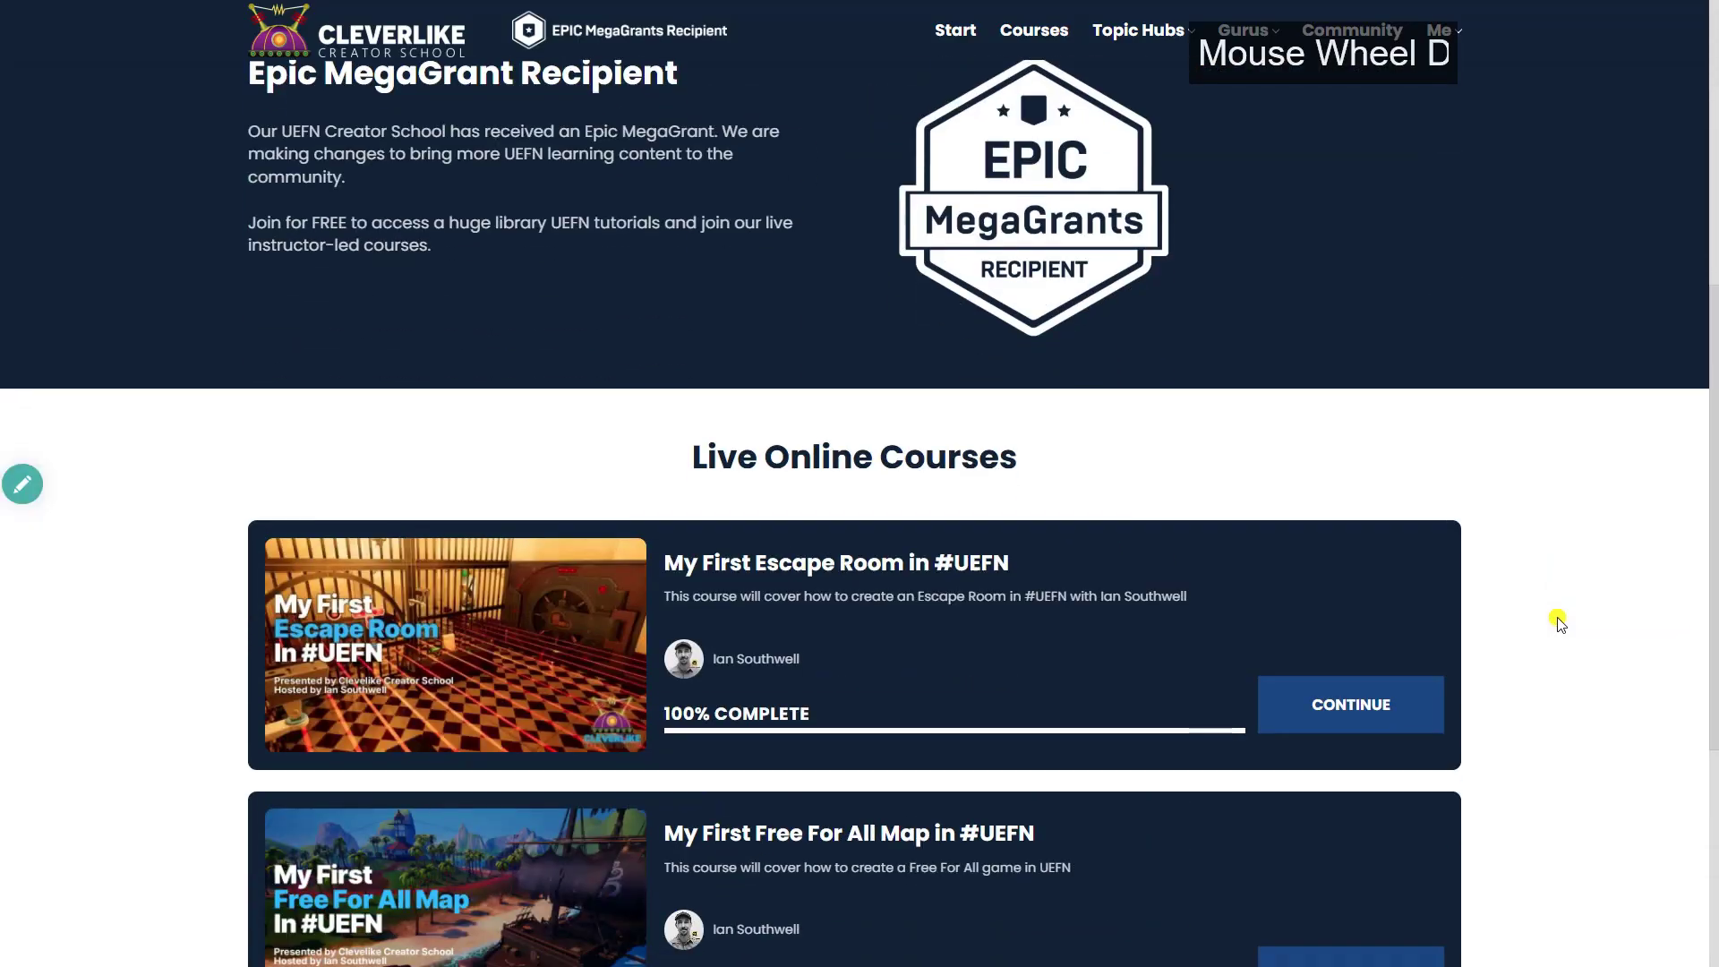
scroll(1571, 582, "up", 1)
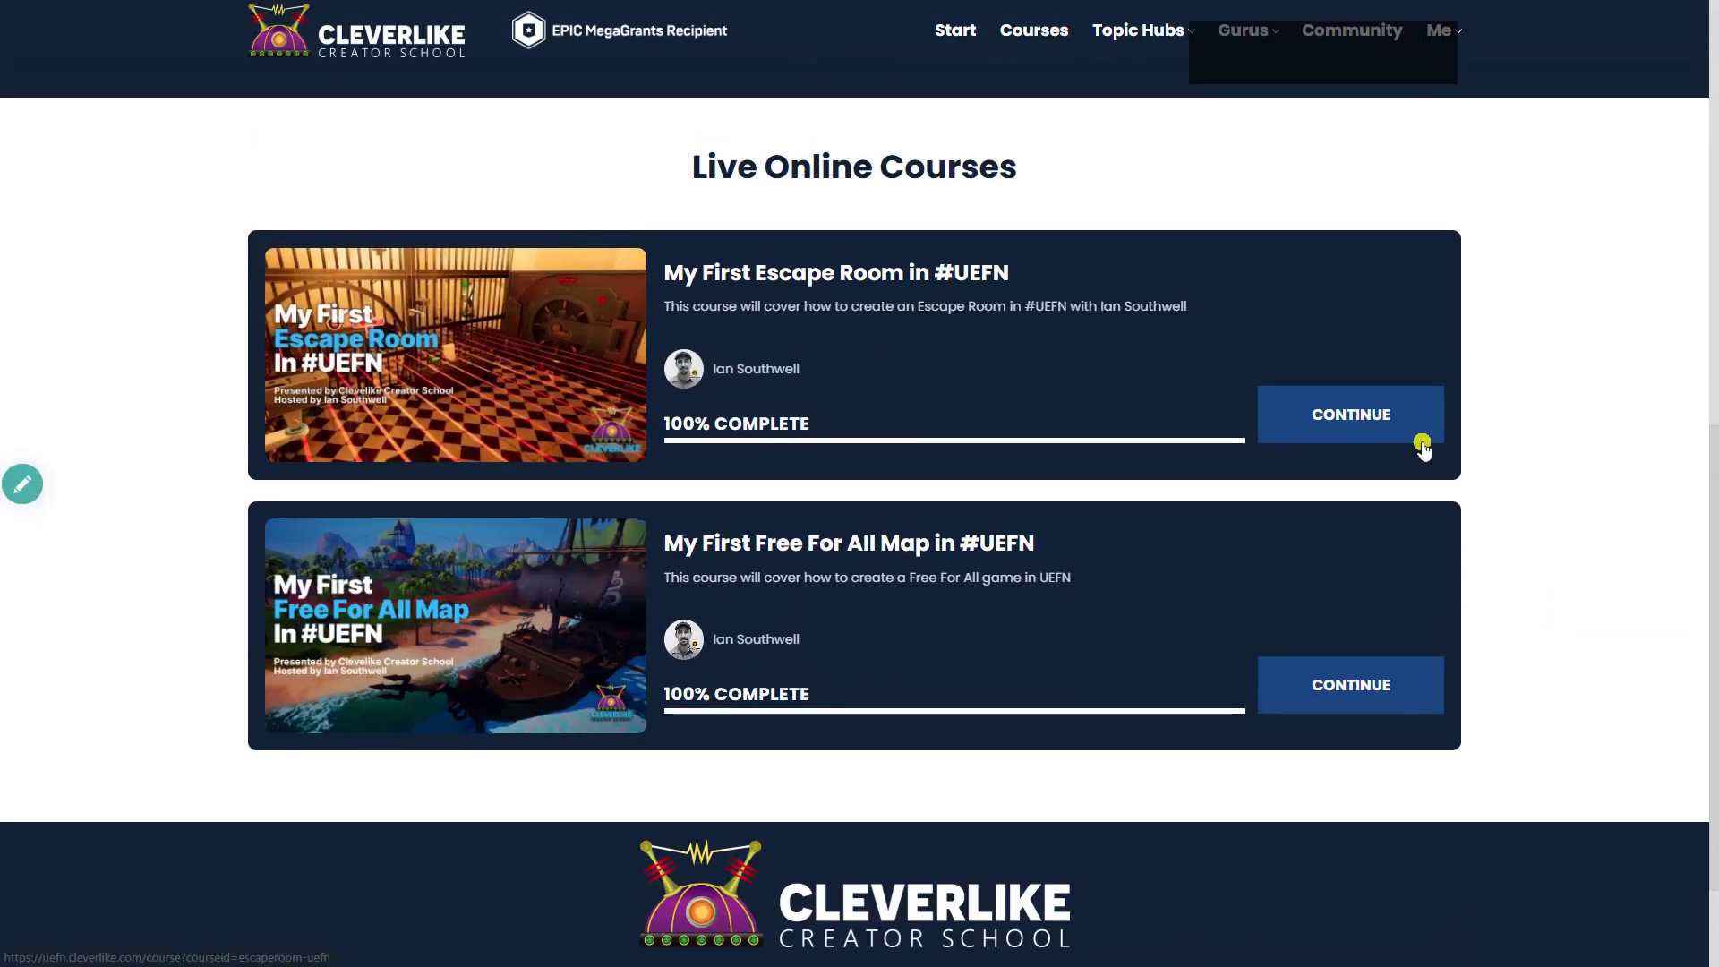
scroll(1477, 603, "down", 2)
scroll(1481, 599, "up", 10)
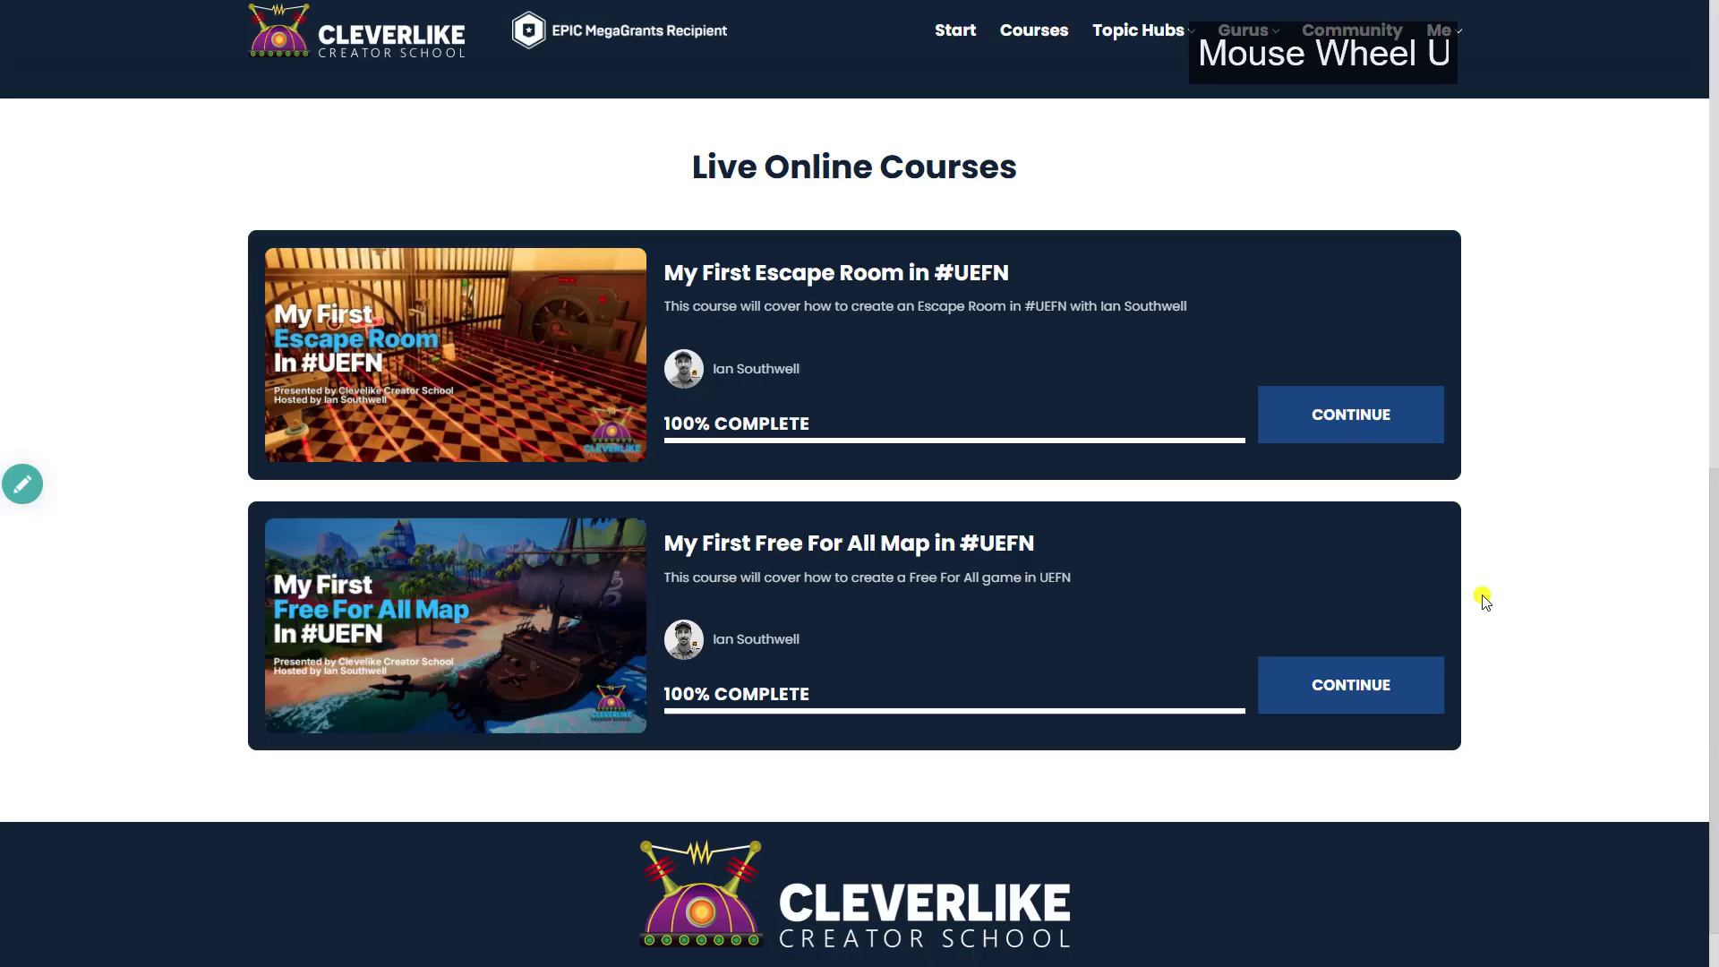
- Go to Cleverlike's Courses page and open UEFN: Coding with Verse, scrolling through its lessons
left_click(1034, 34)
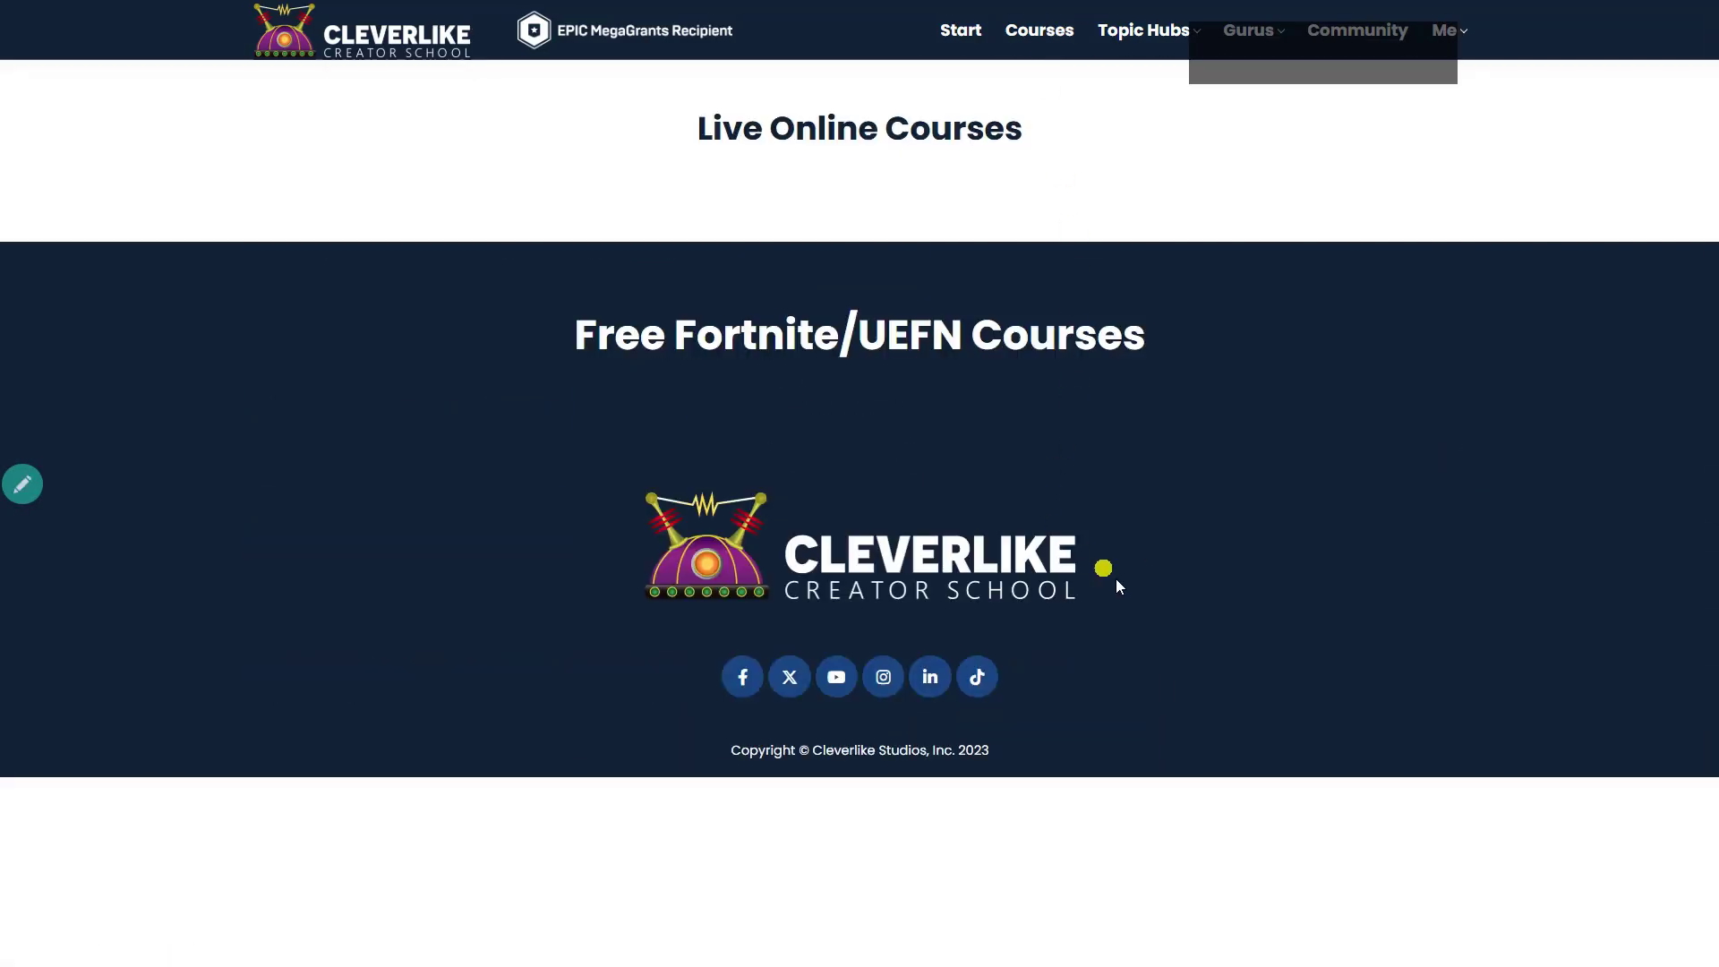
scroll(1116, 579, "down", 9)
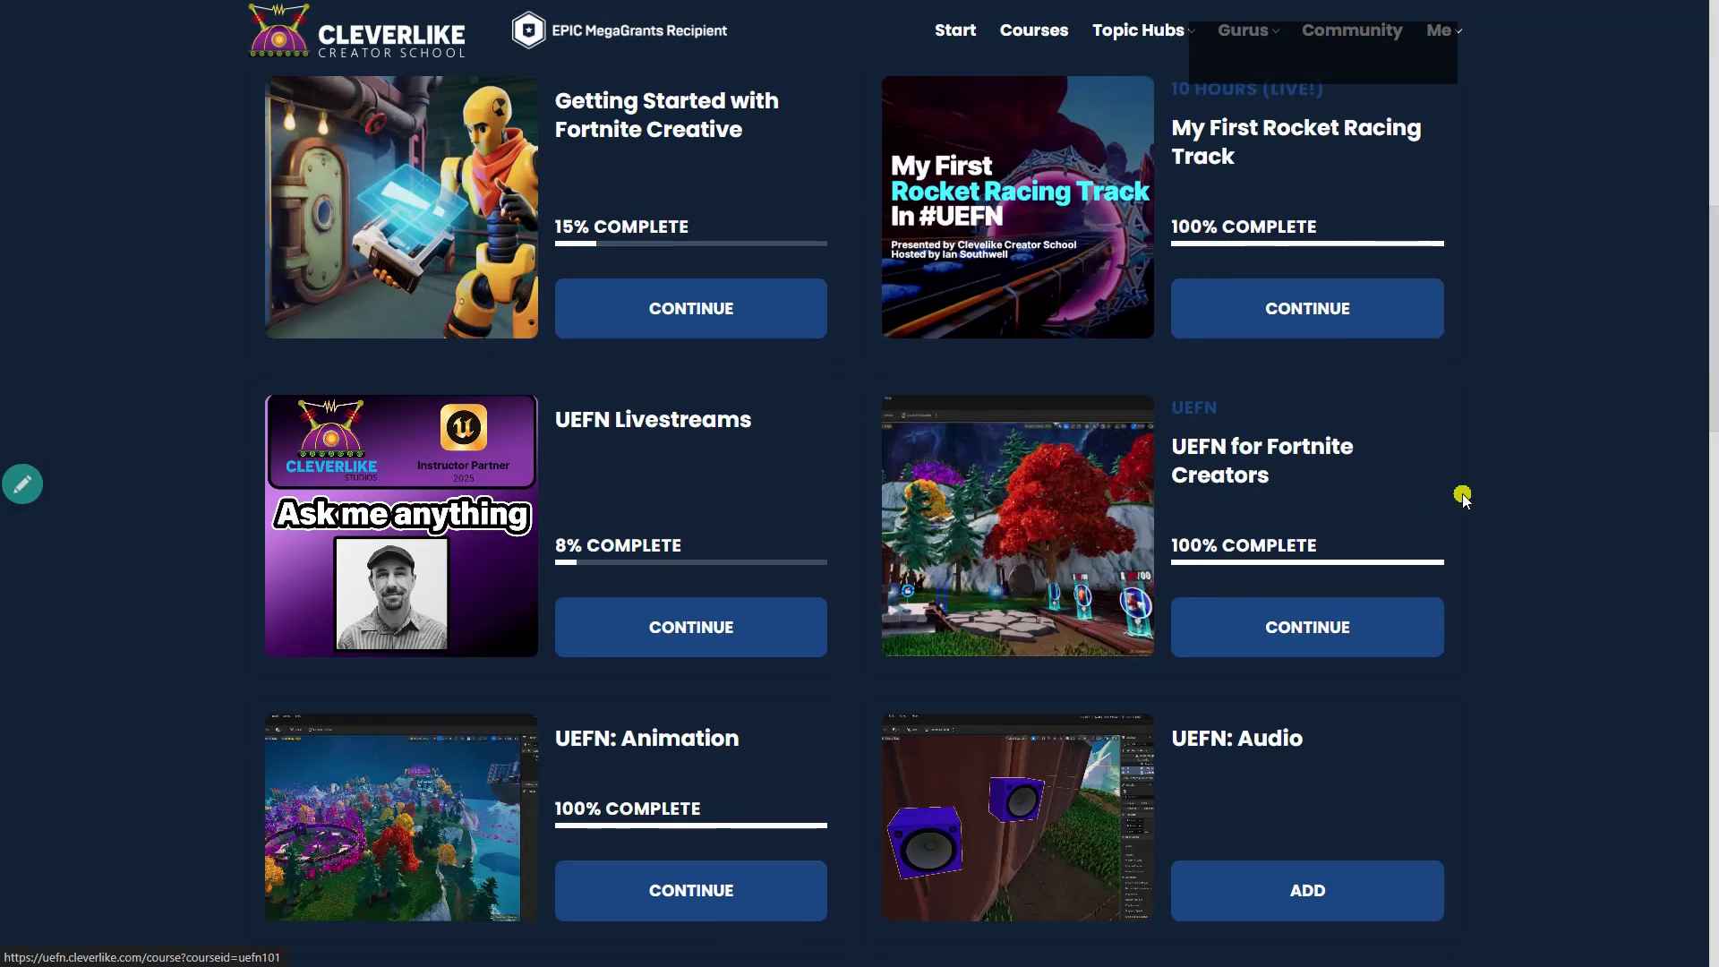
scroll(1463, 497, "down", 8)
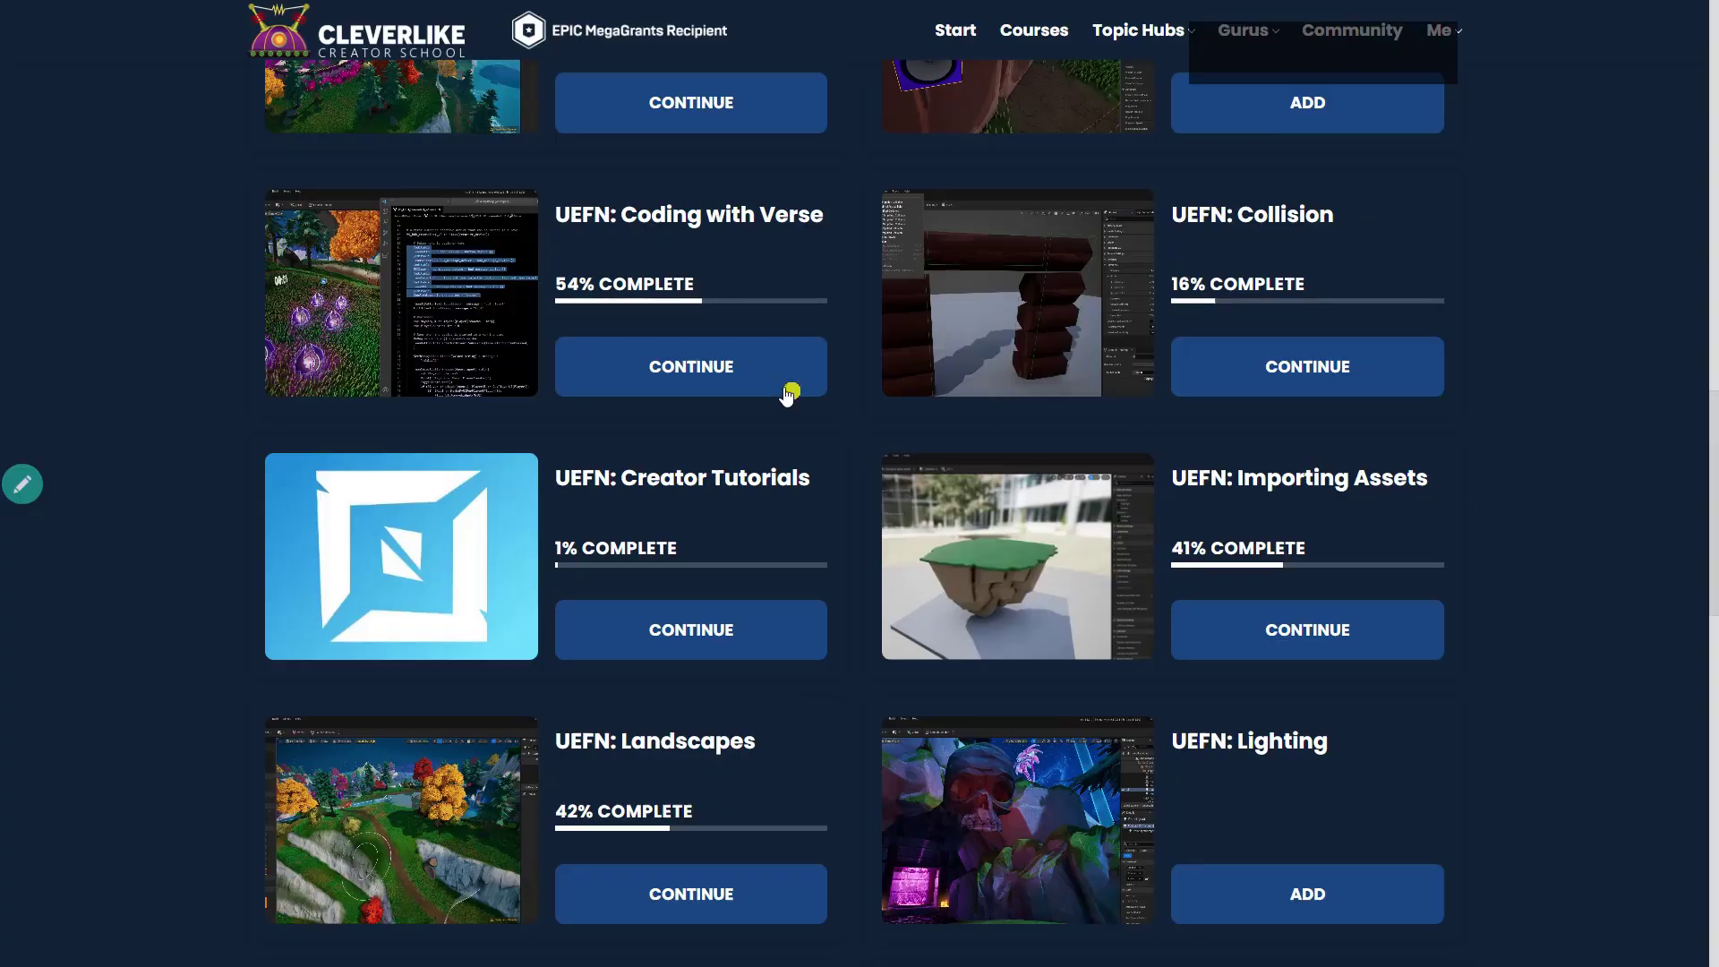
left_click(784, 392)
scroll(683, 556, "down", 10)
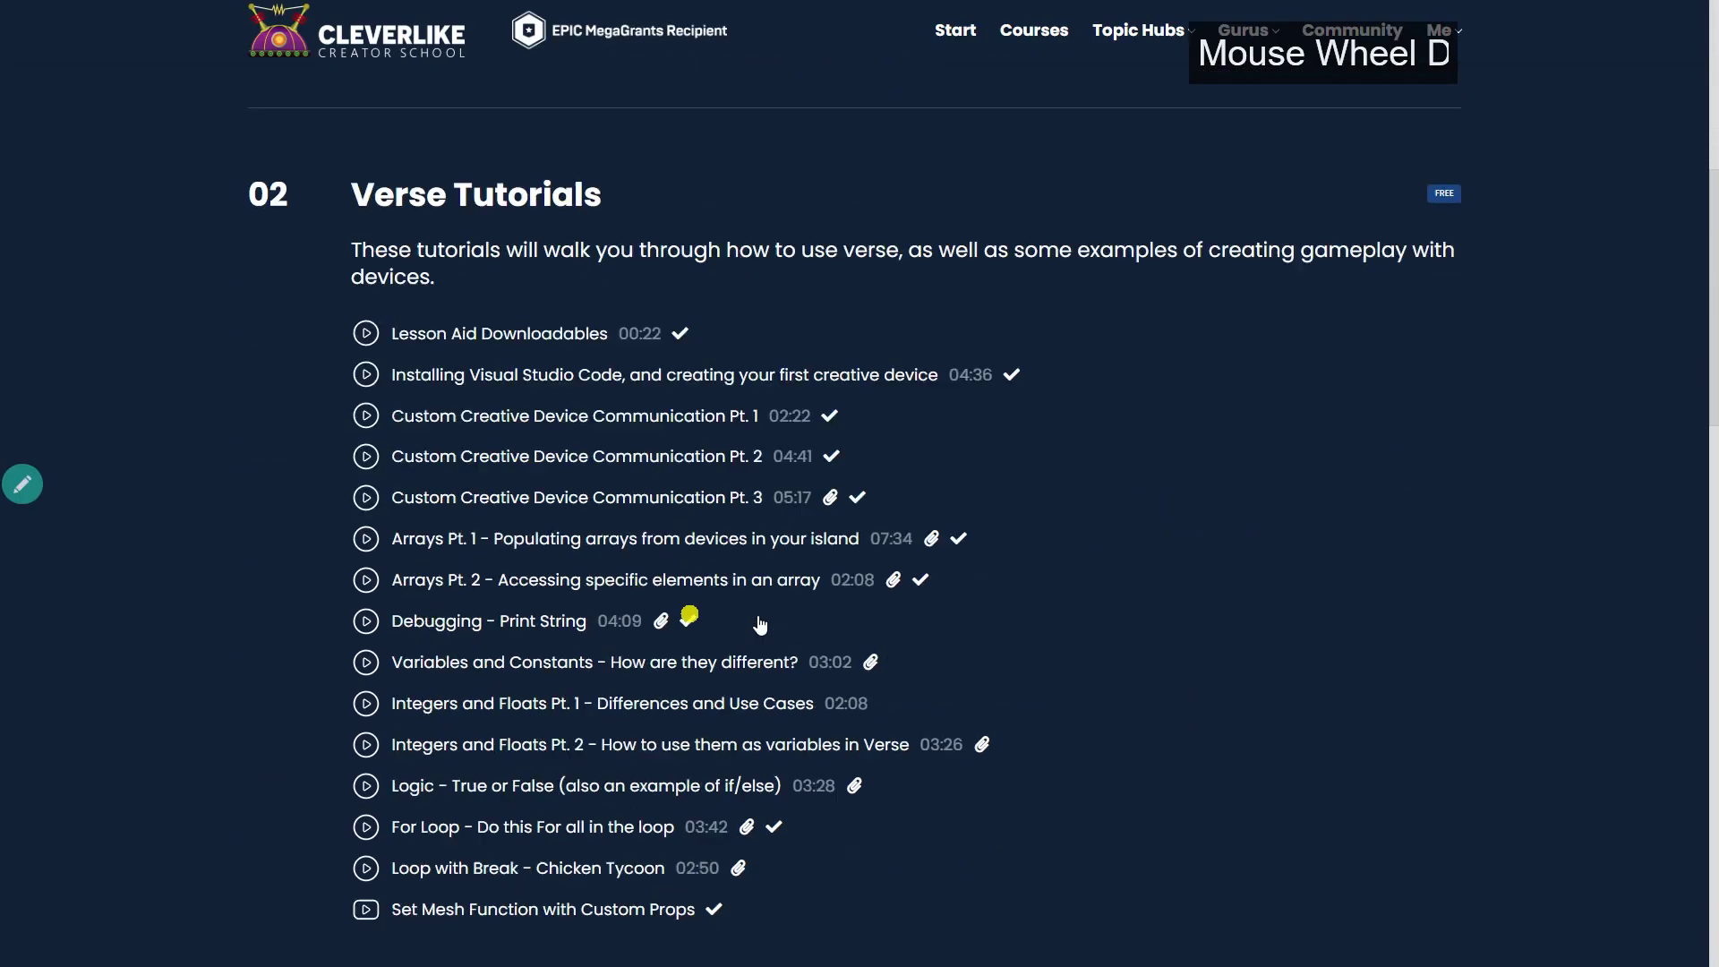
scroll(1021, 622, "down", 4)
scroll(1061, 618, "down", 4)
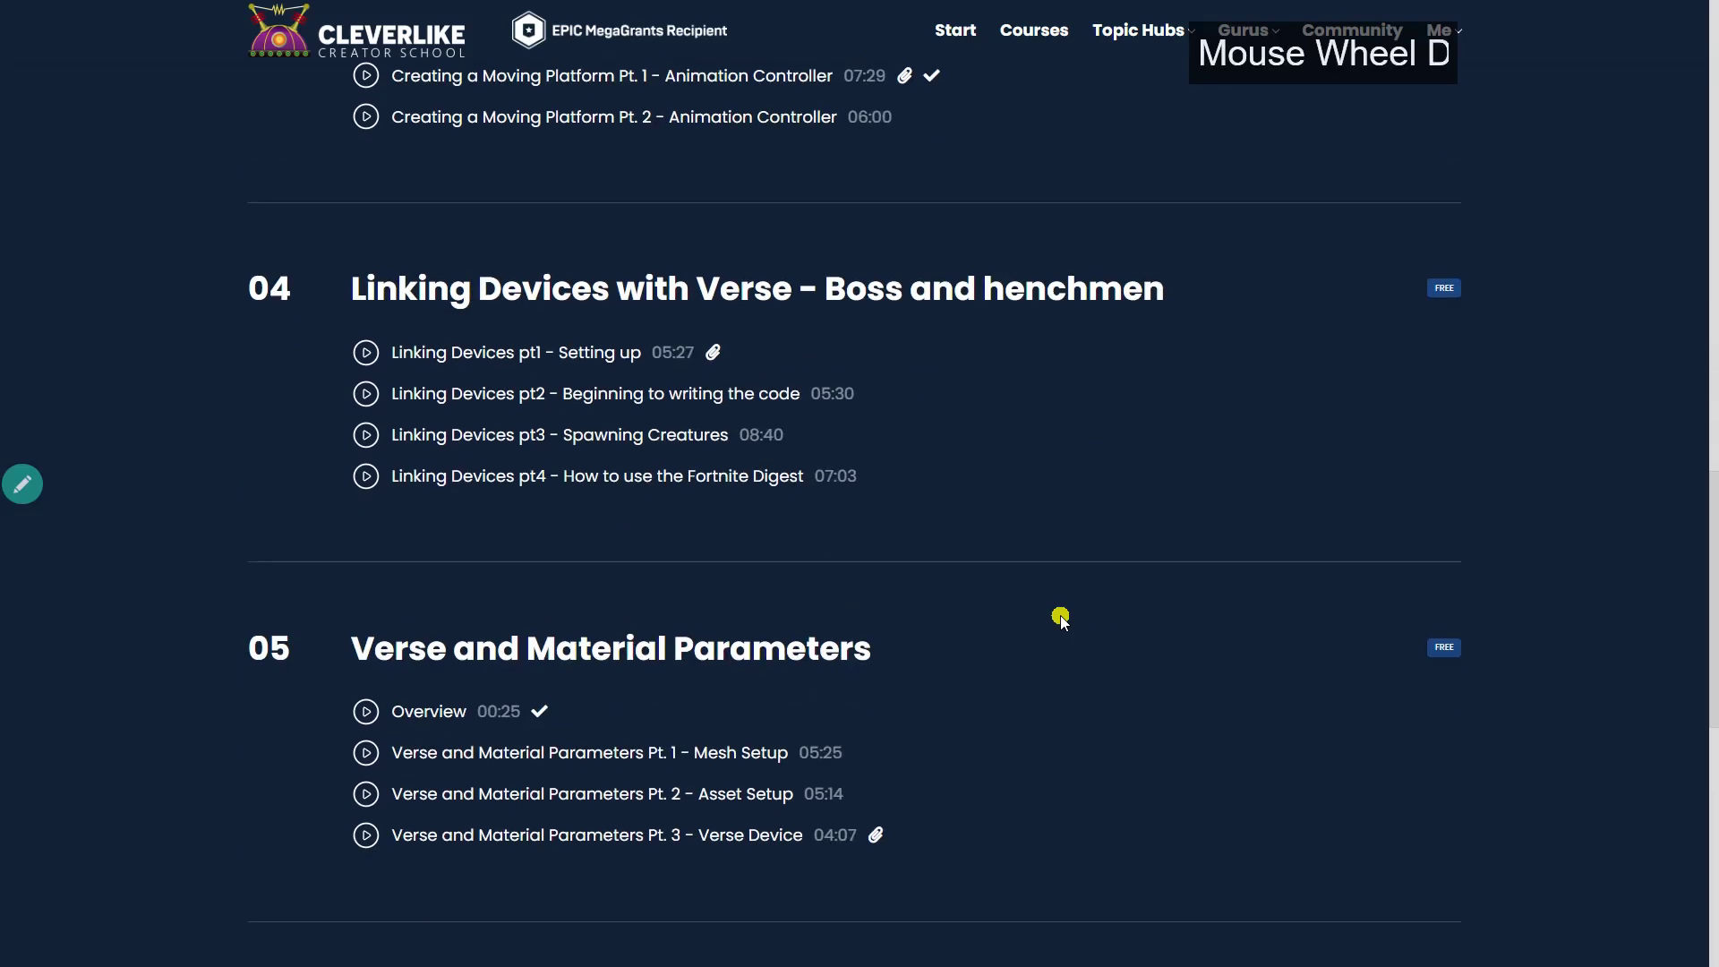
scroll(1054, 614, "up", 15)
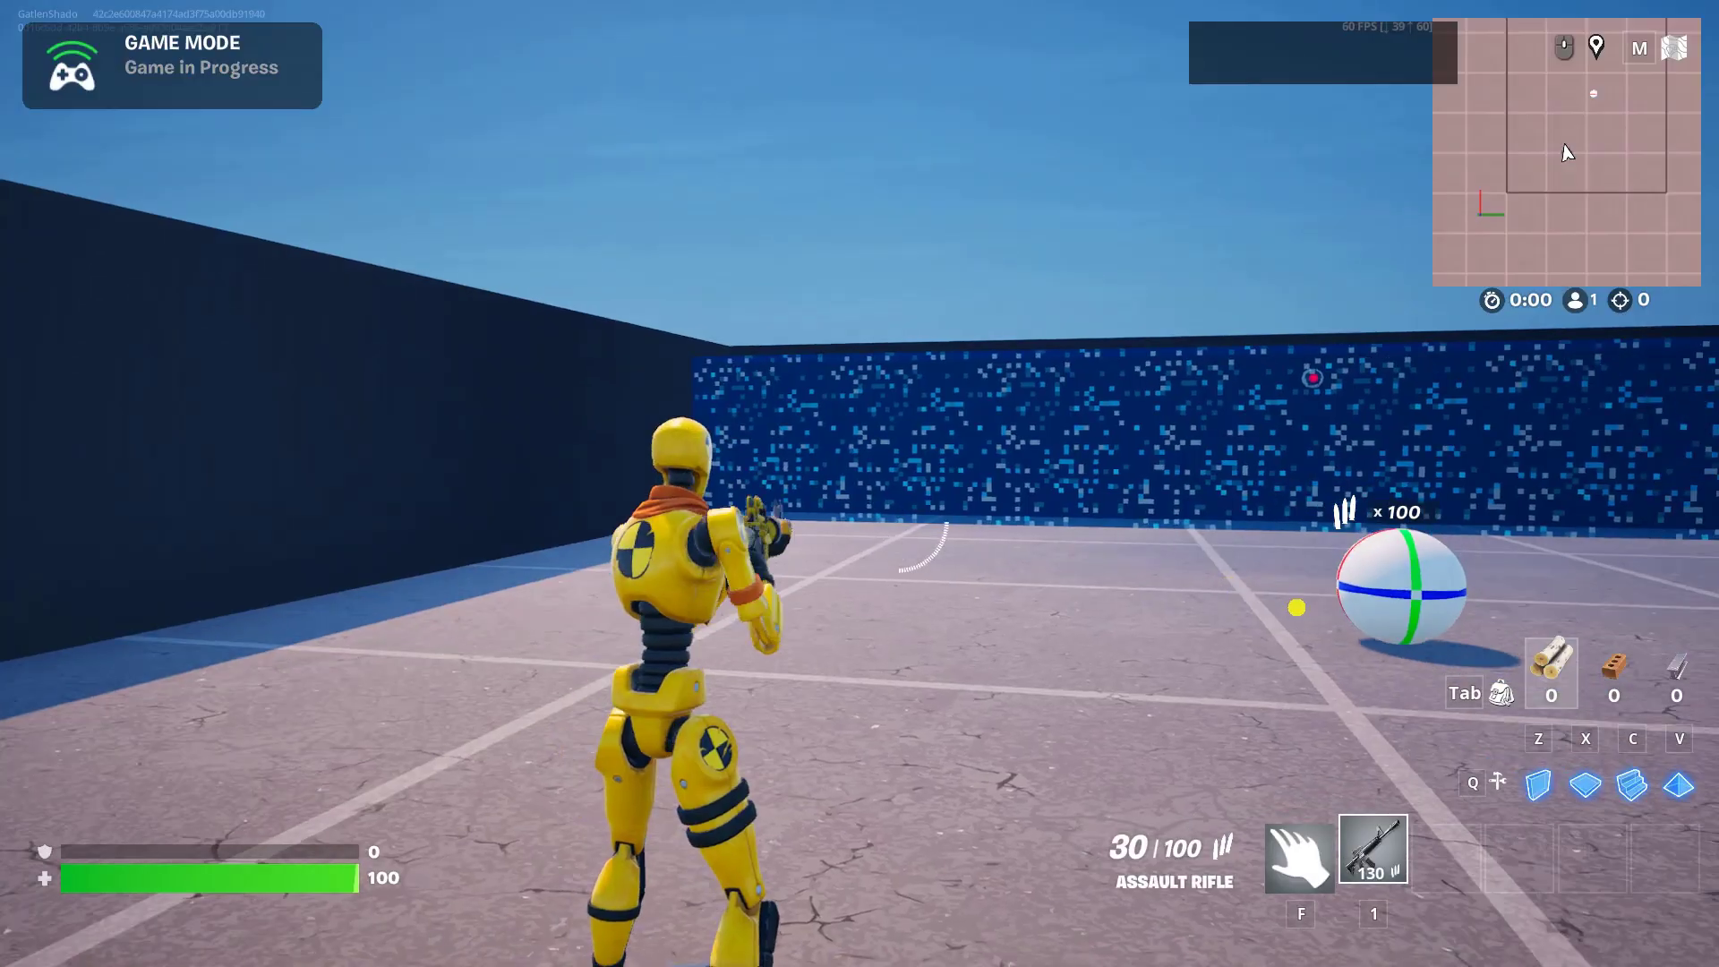
- Run up to the sphere and push it across the floor toward the blue wall
key("d")
key("w")
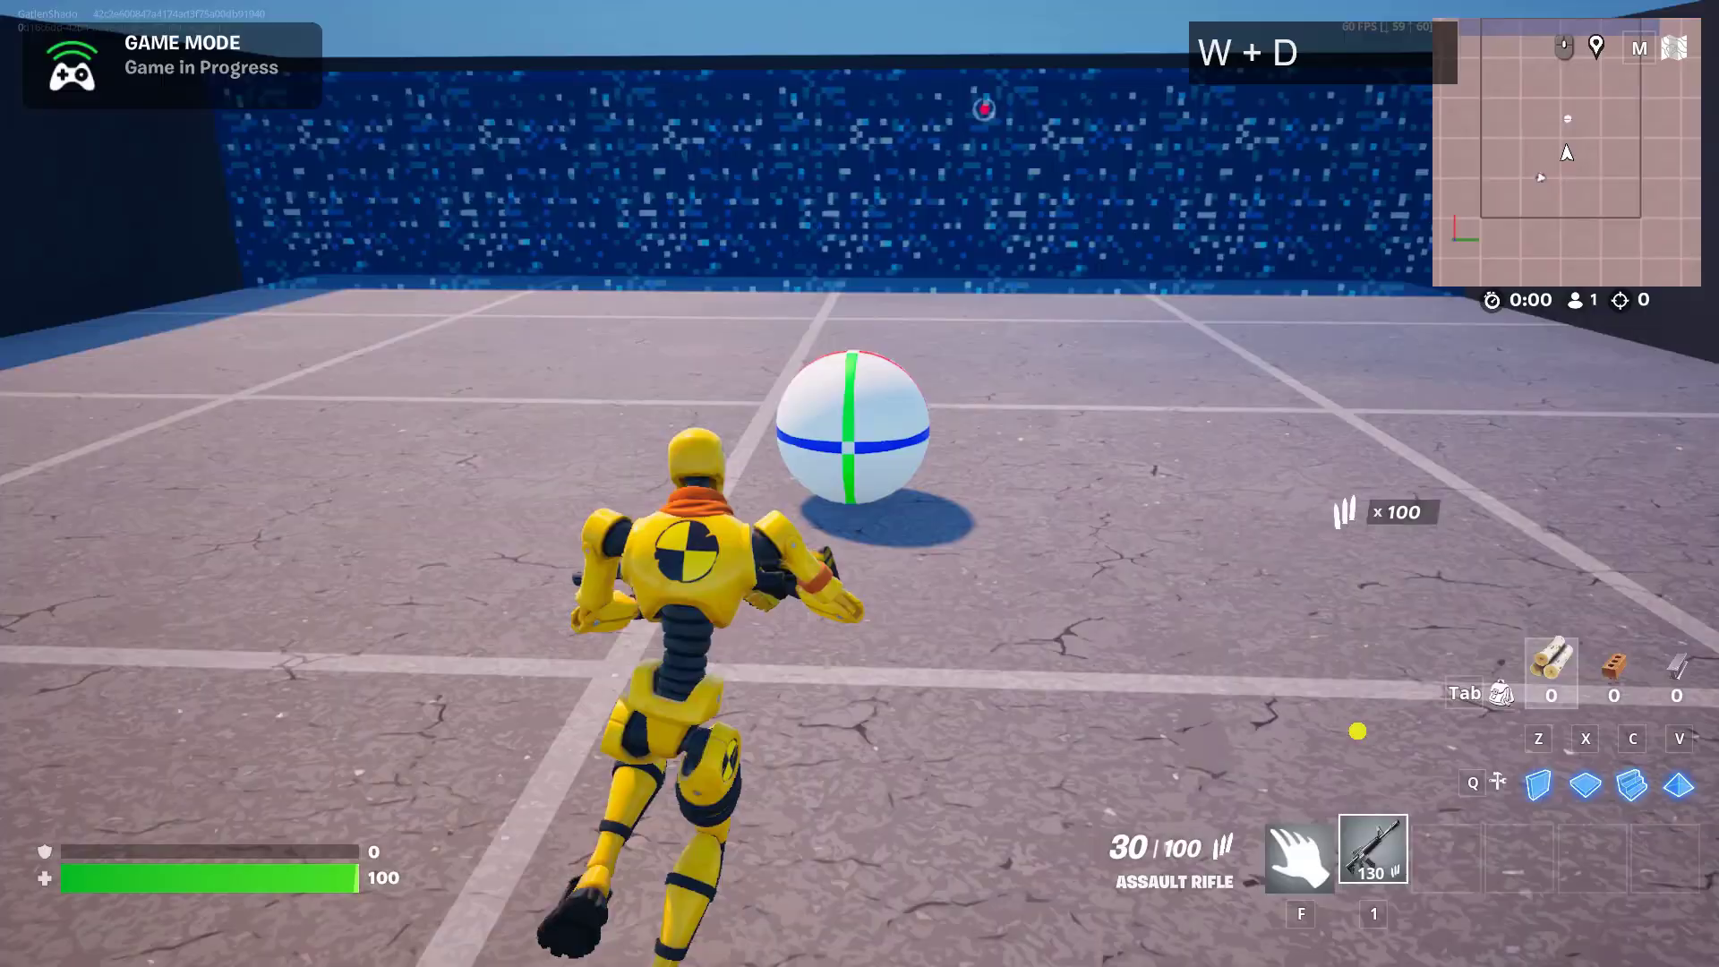
key("a")
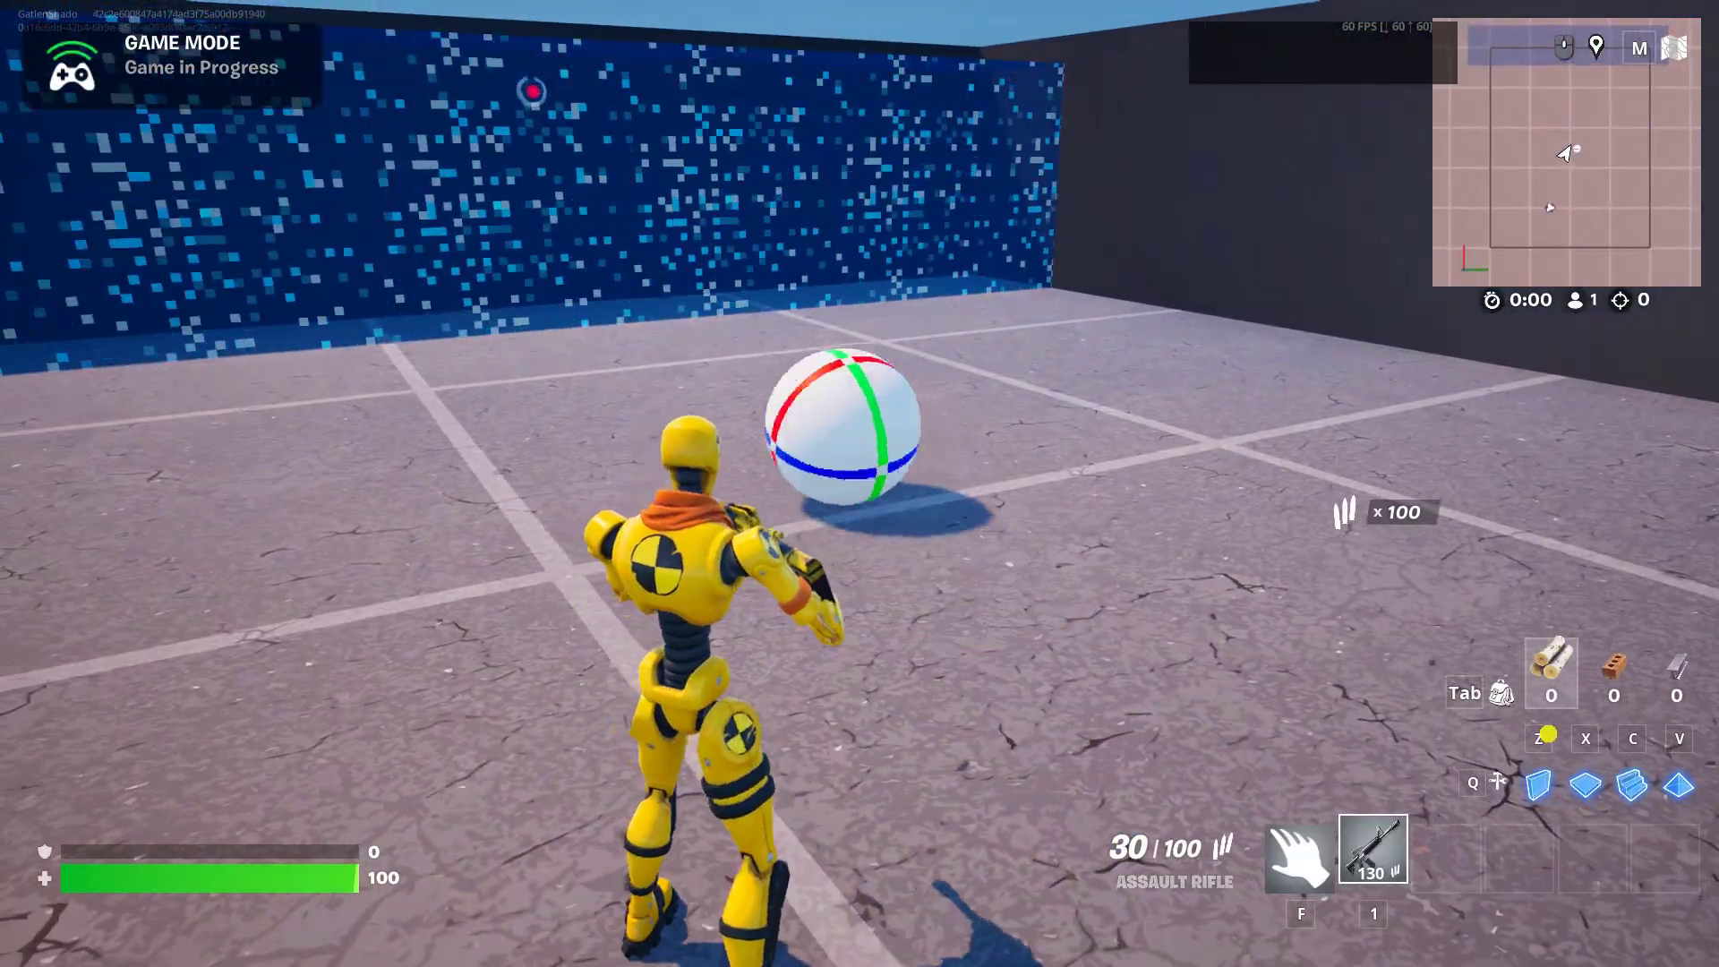
key("d")
key("w")
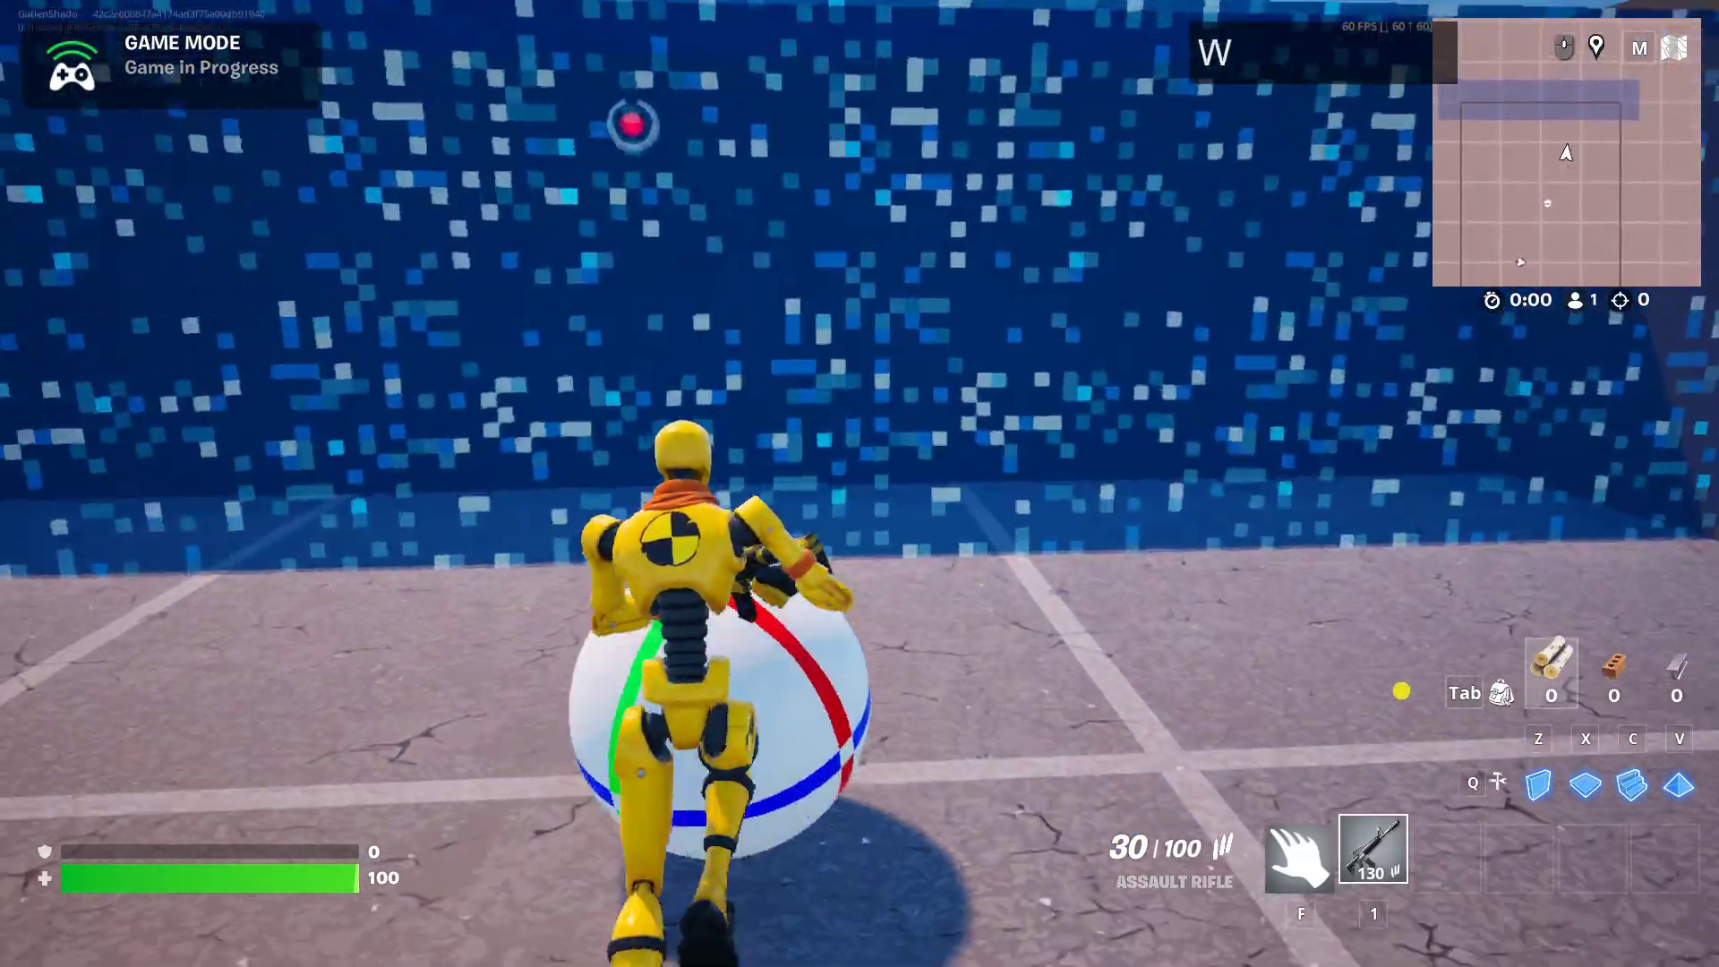
key("s")
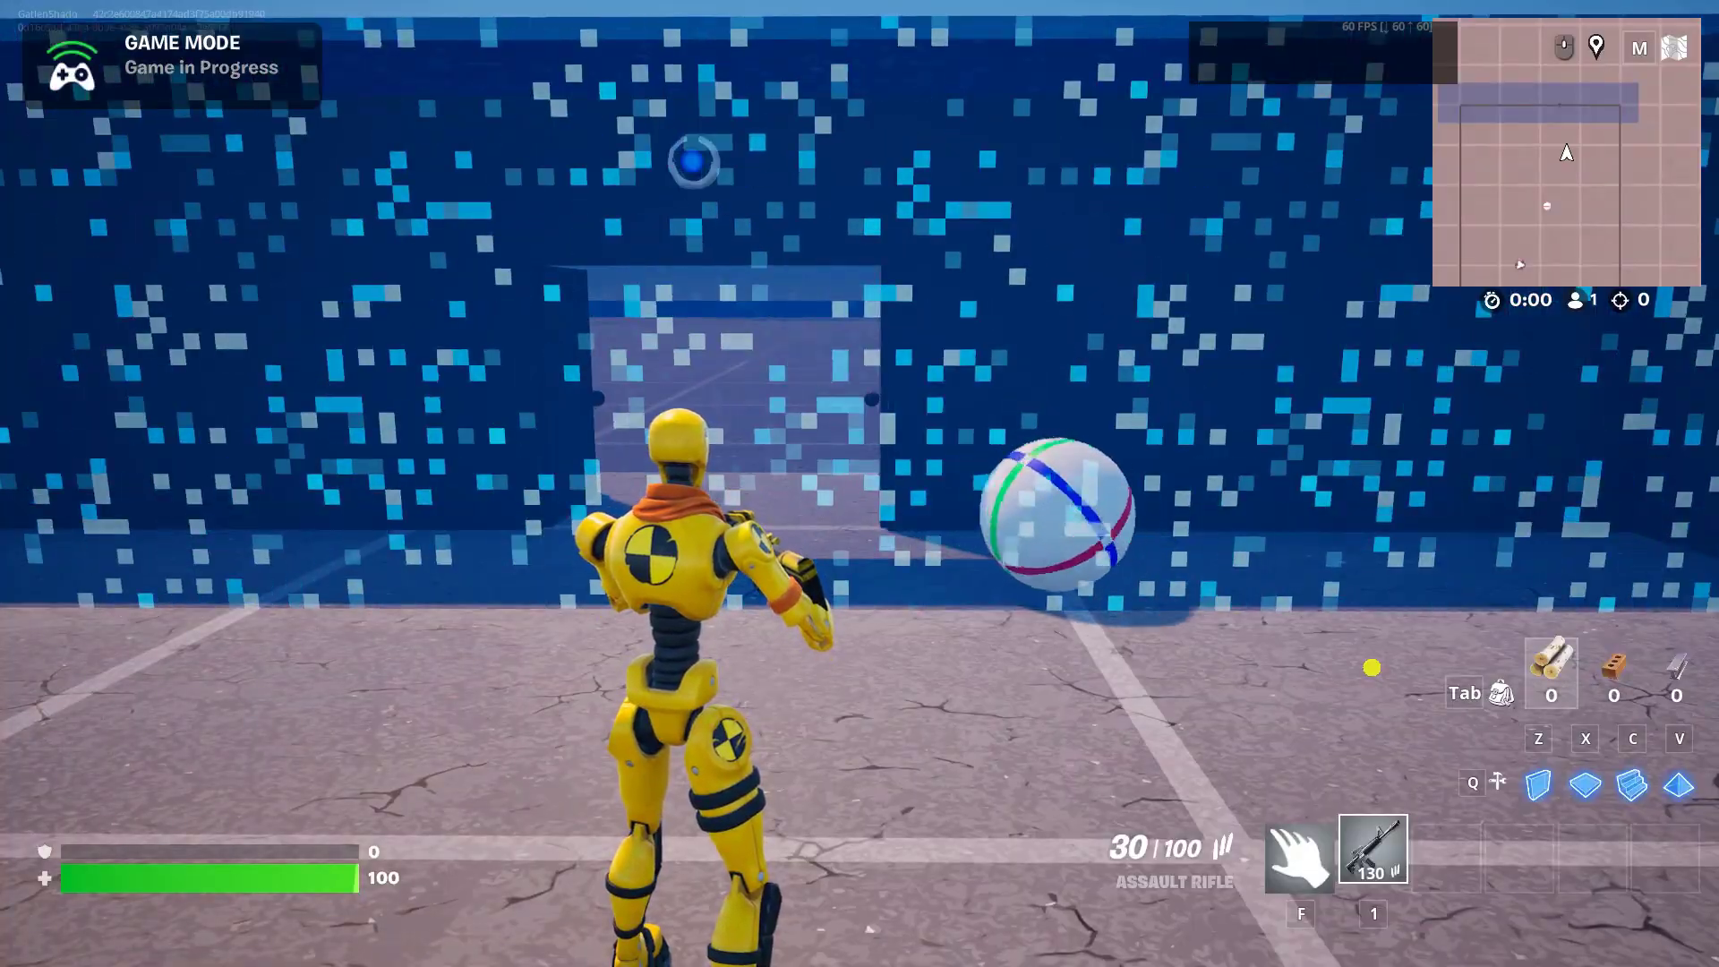
key("d")
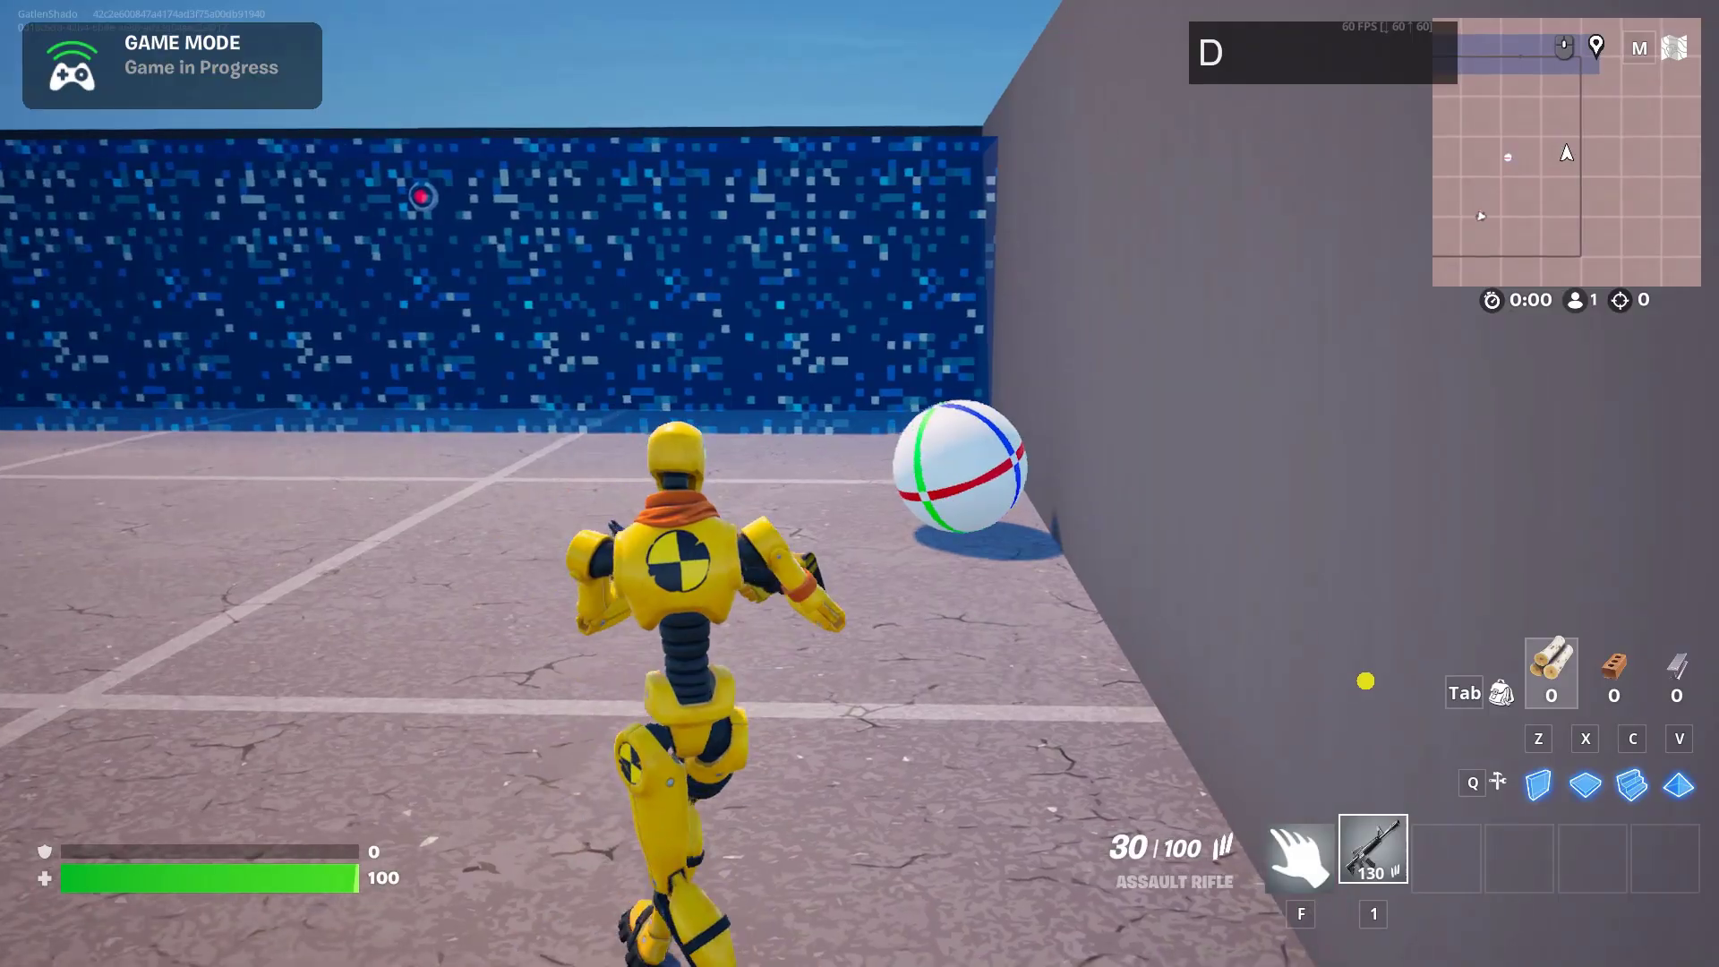
- Shoot the sphere through the doorway, then turn to check the door
left_click(1391, 661)
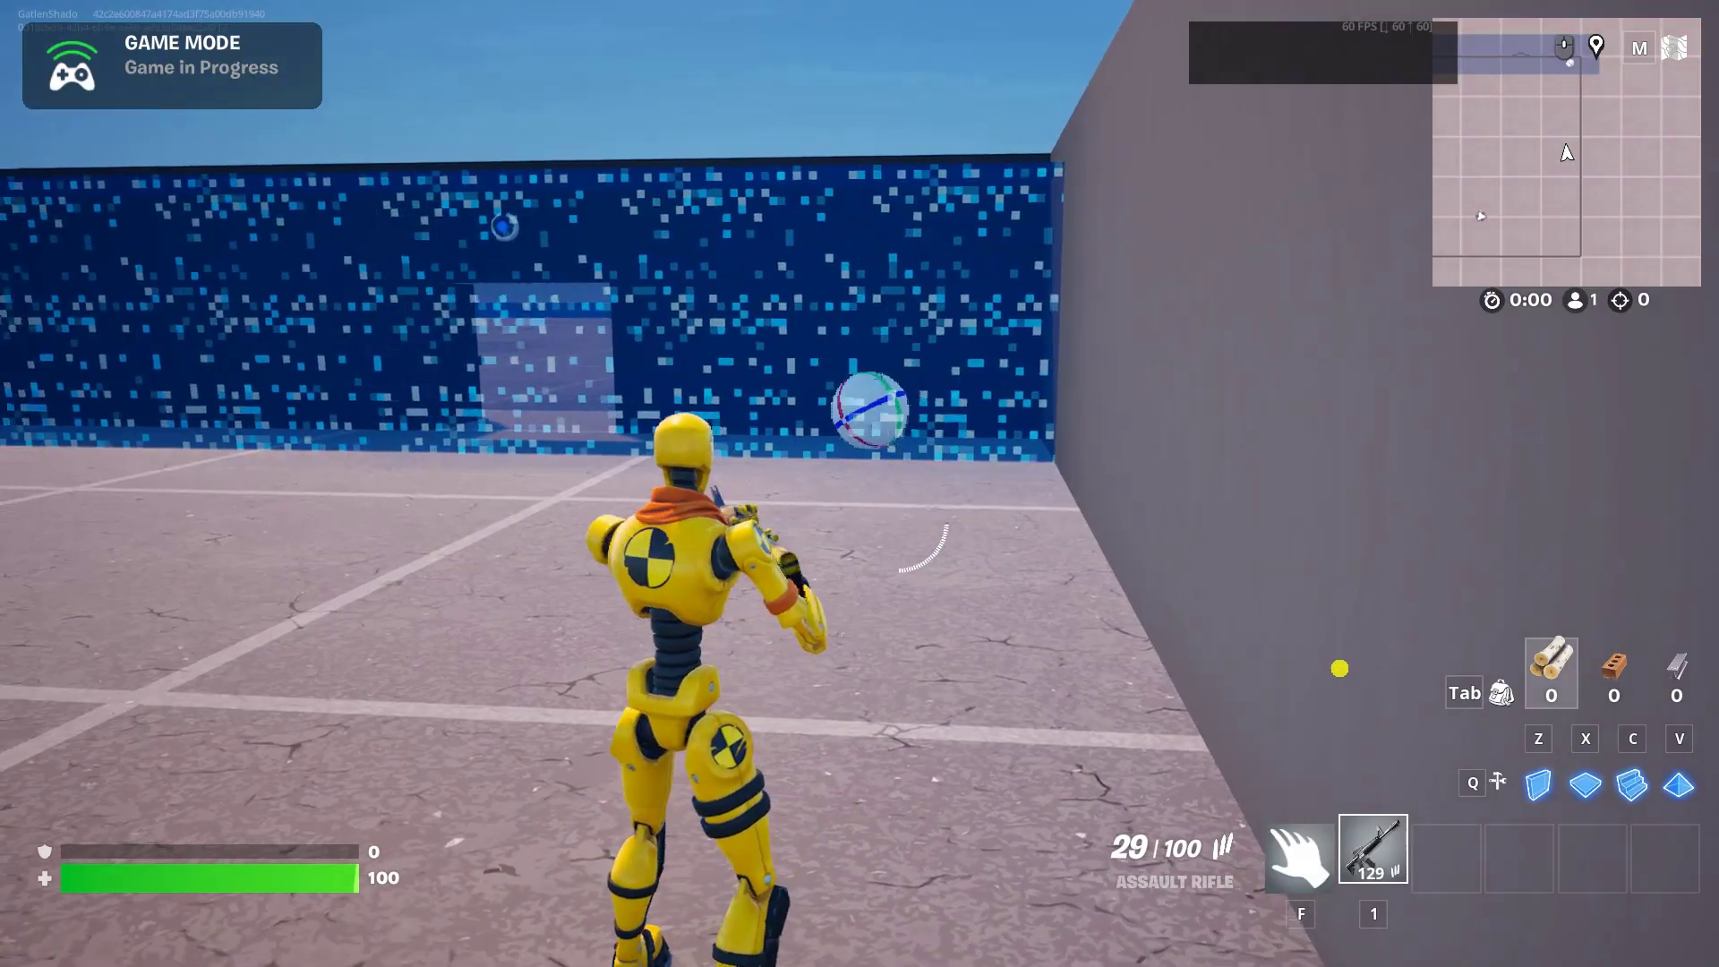
key("d")
key("w")
left_click(1197, 656)
key("a")
left_click(1189, 660)
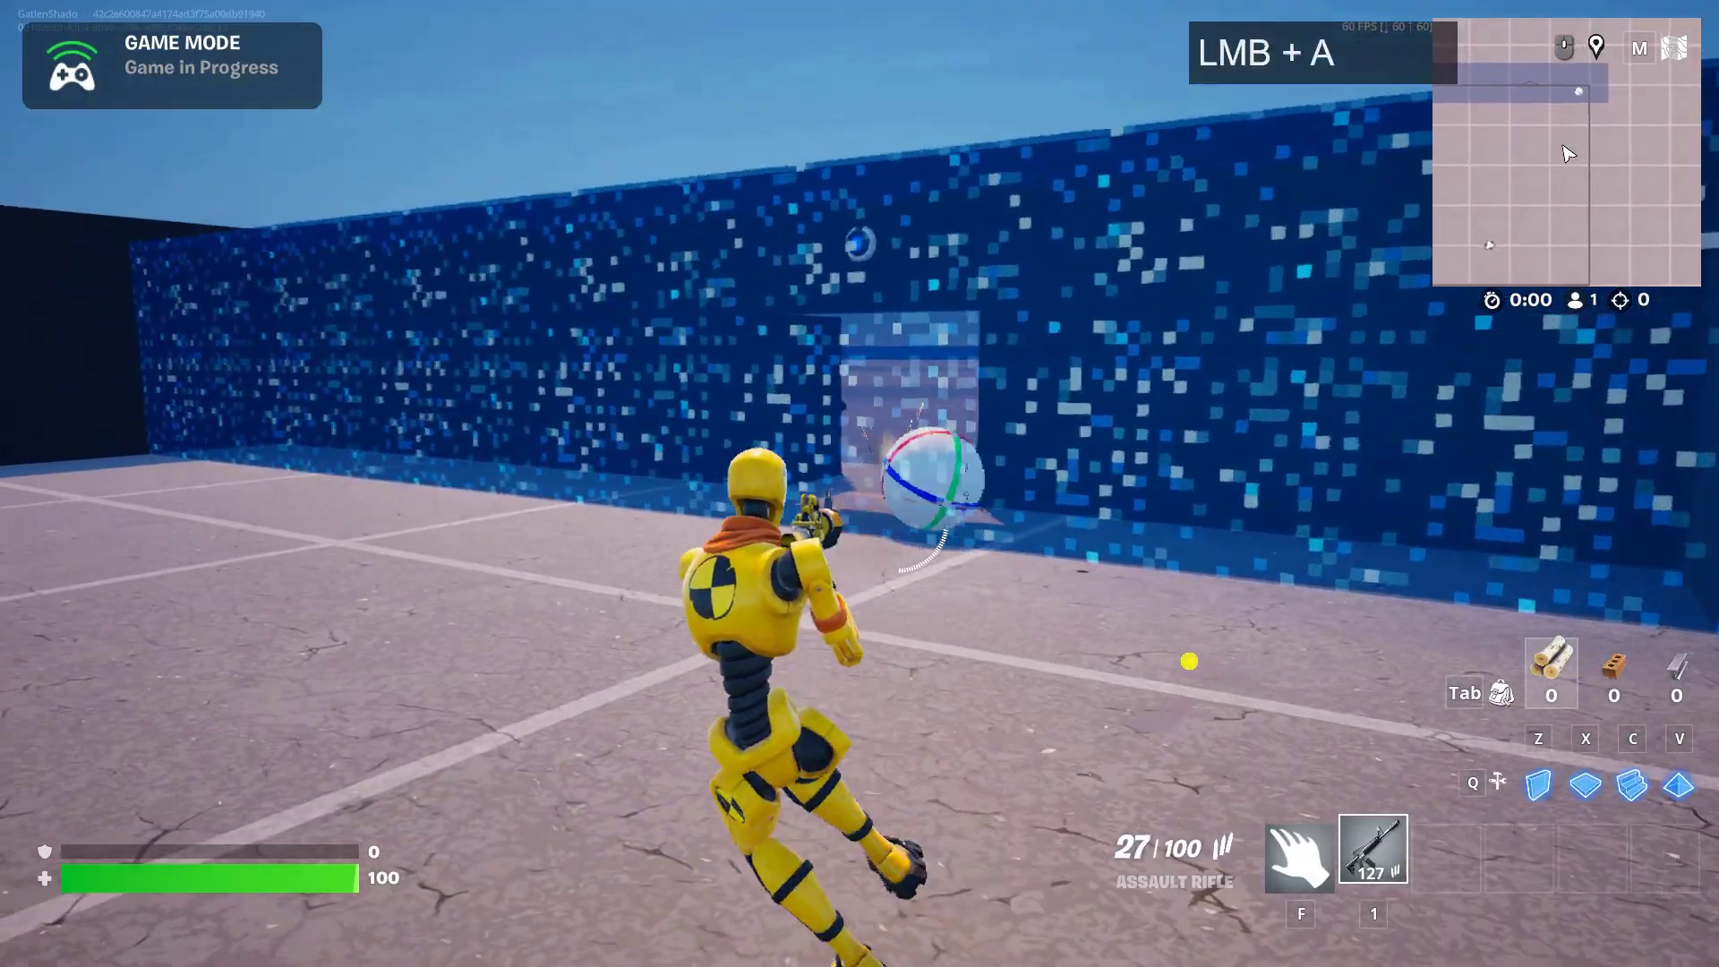
left_click(1212, 660)
key("a")
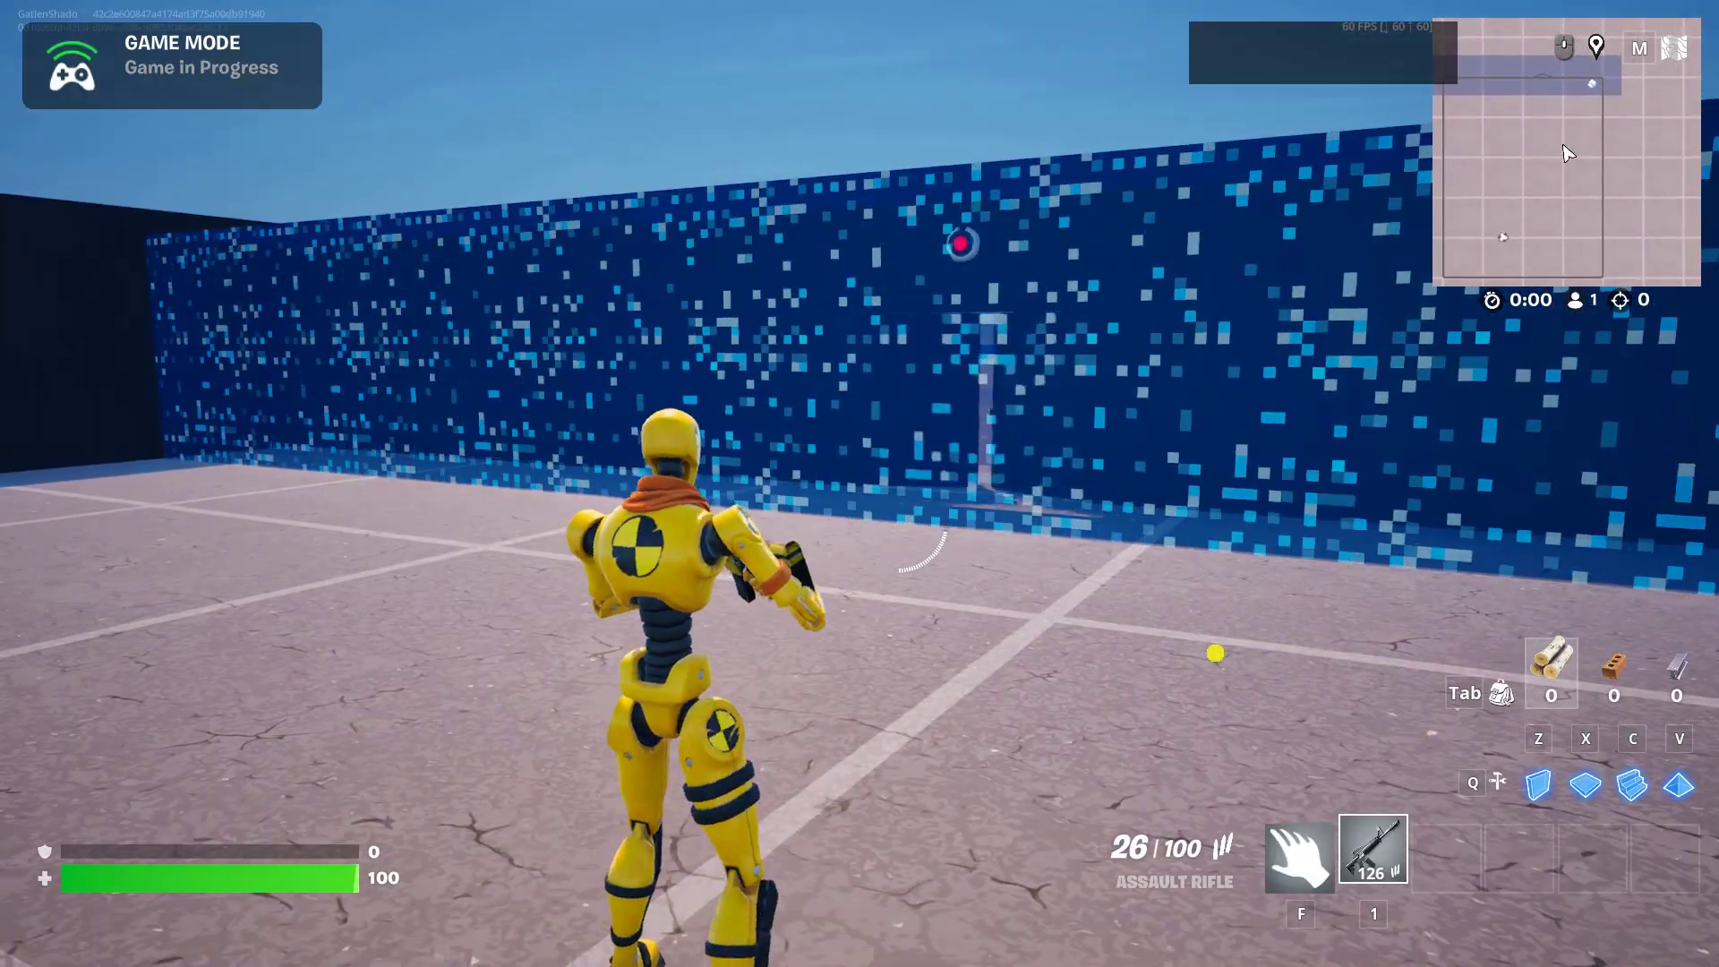
key("a")
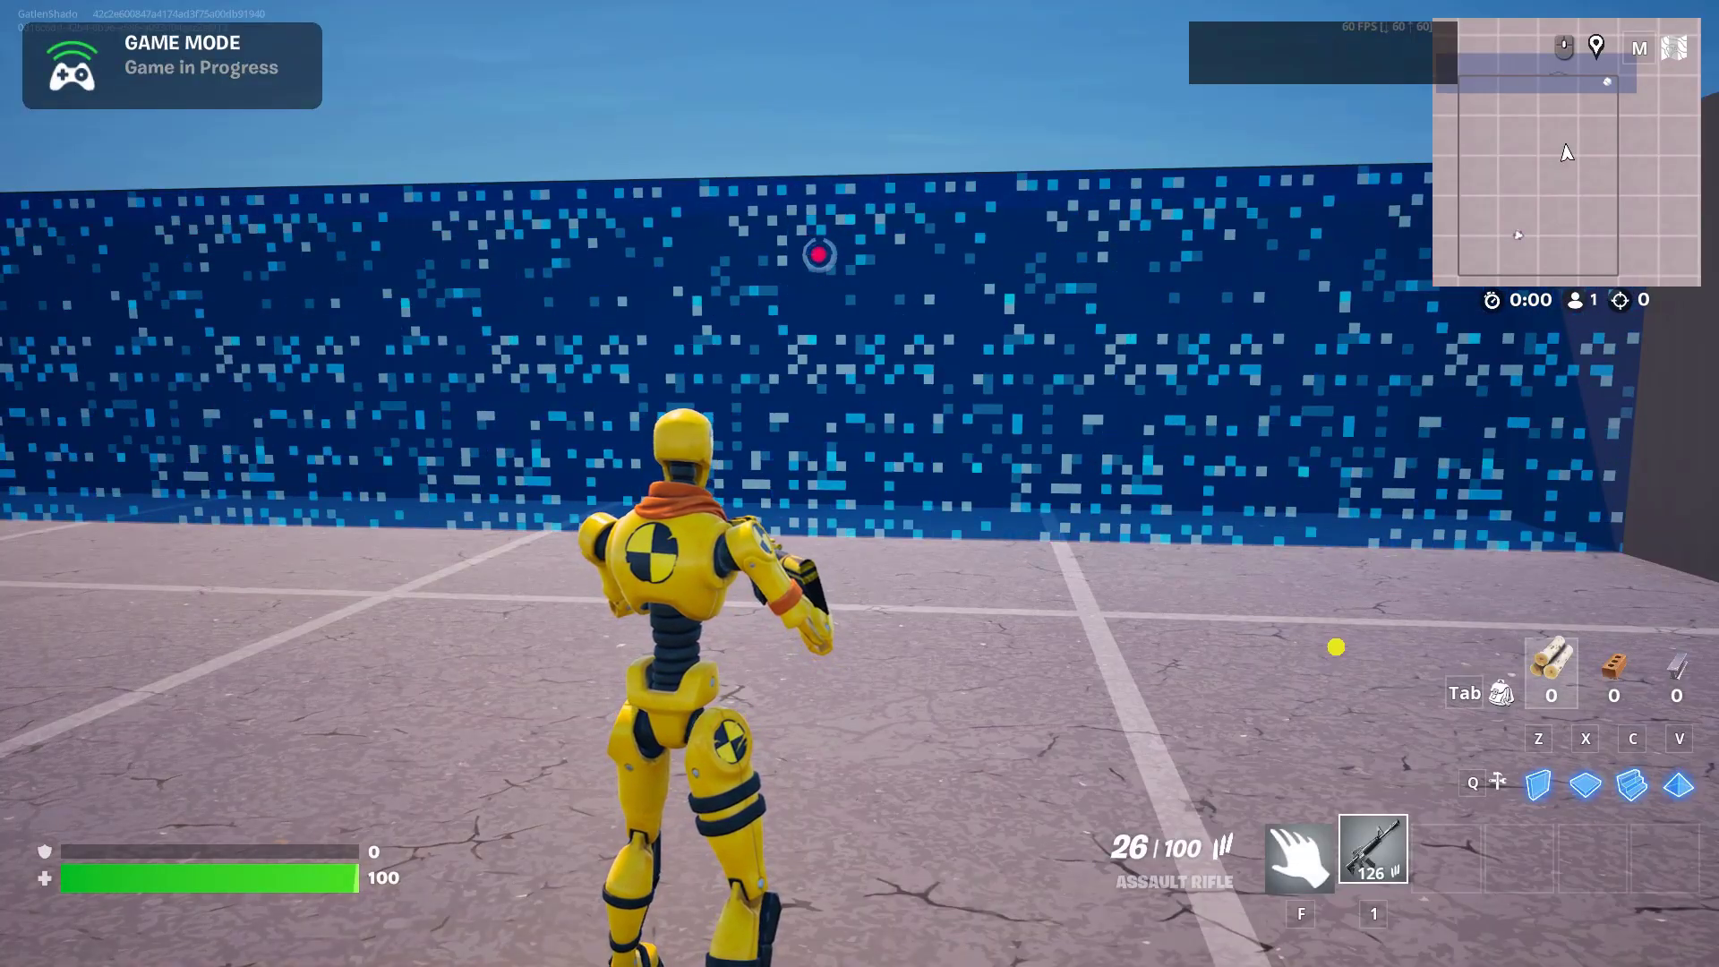
key("s")
key("a")
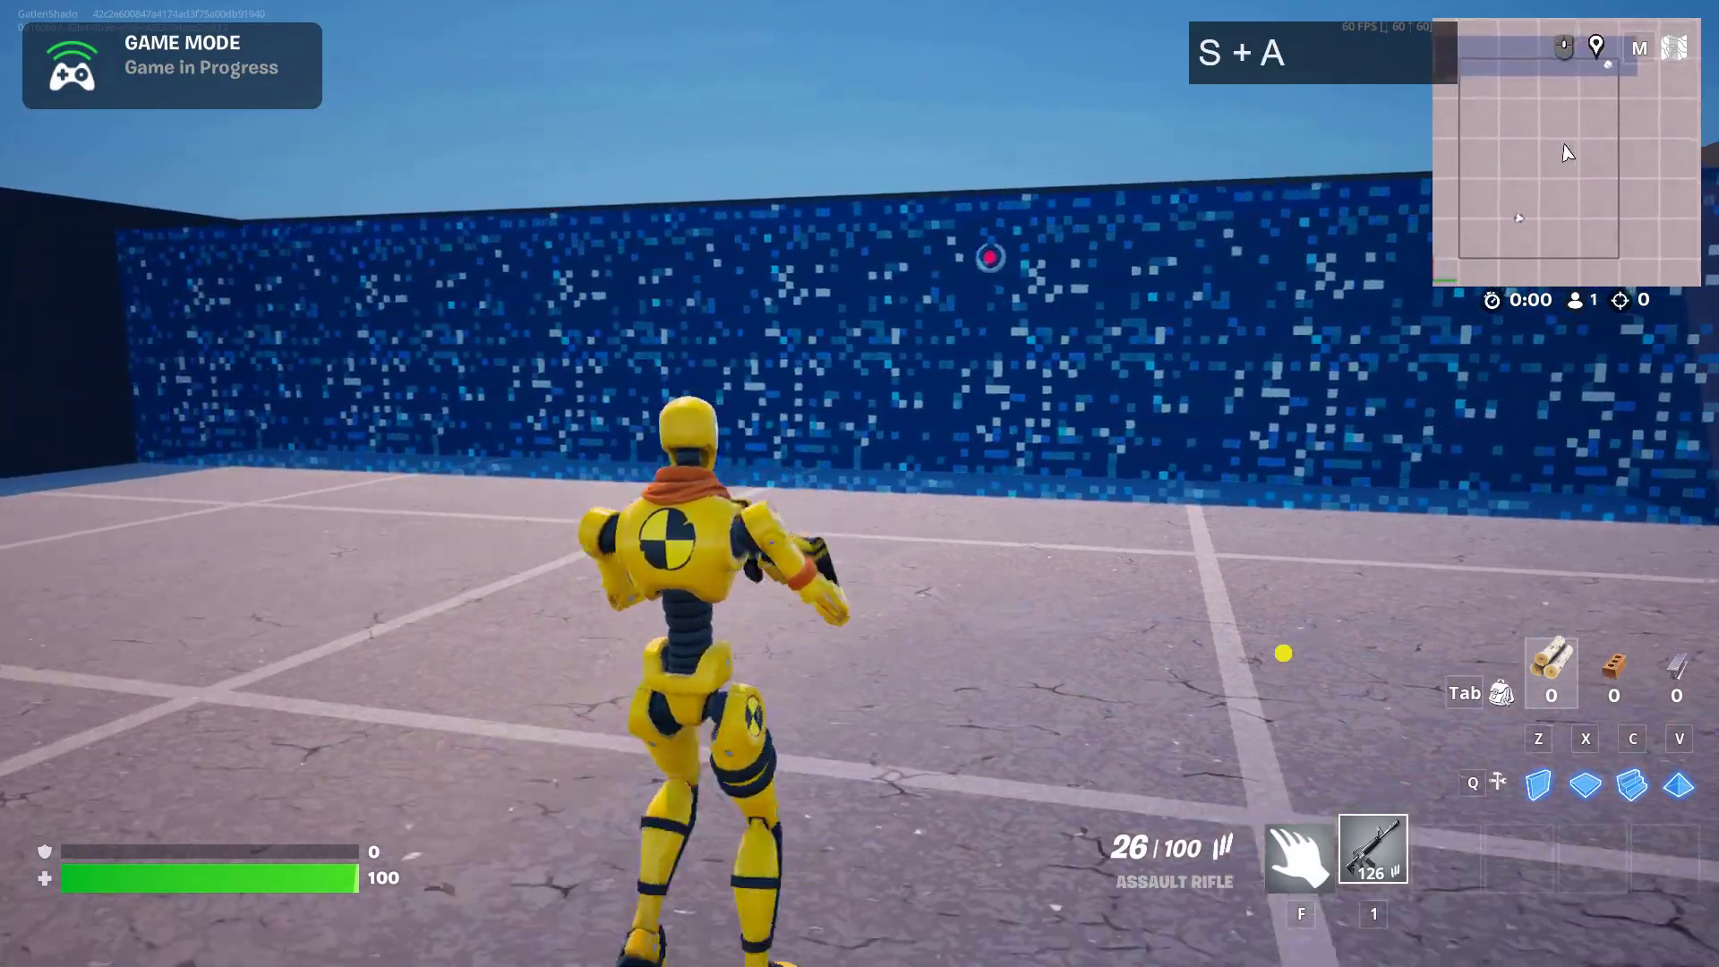
key("a")
key("s")
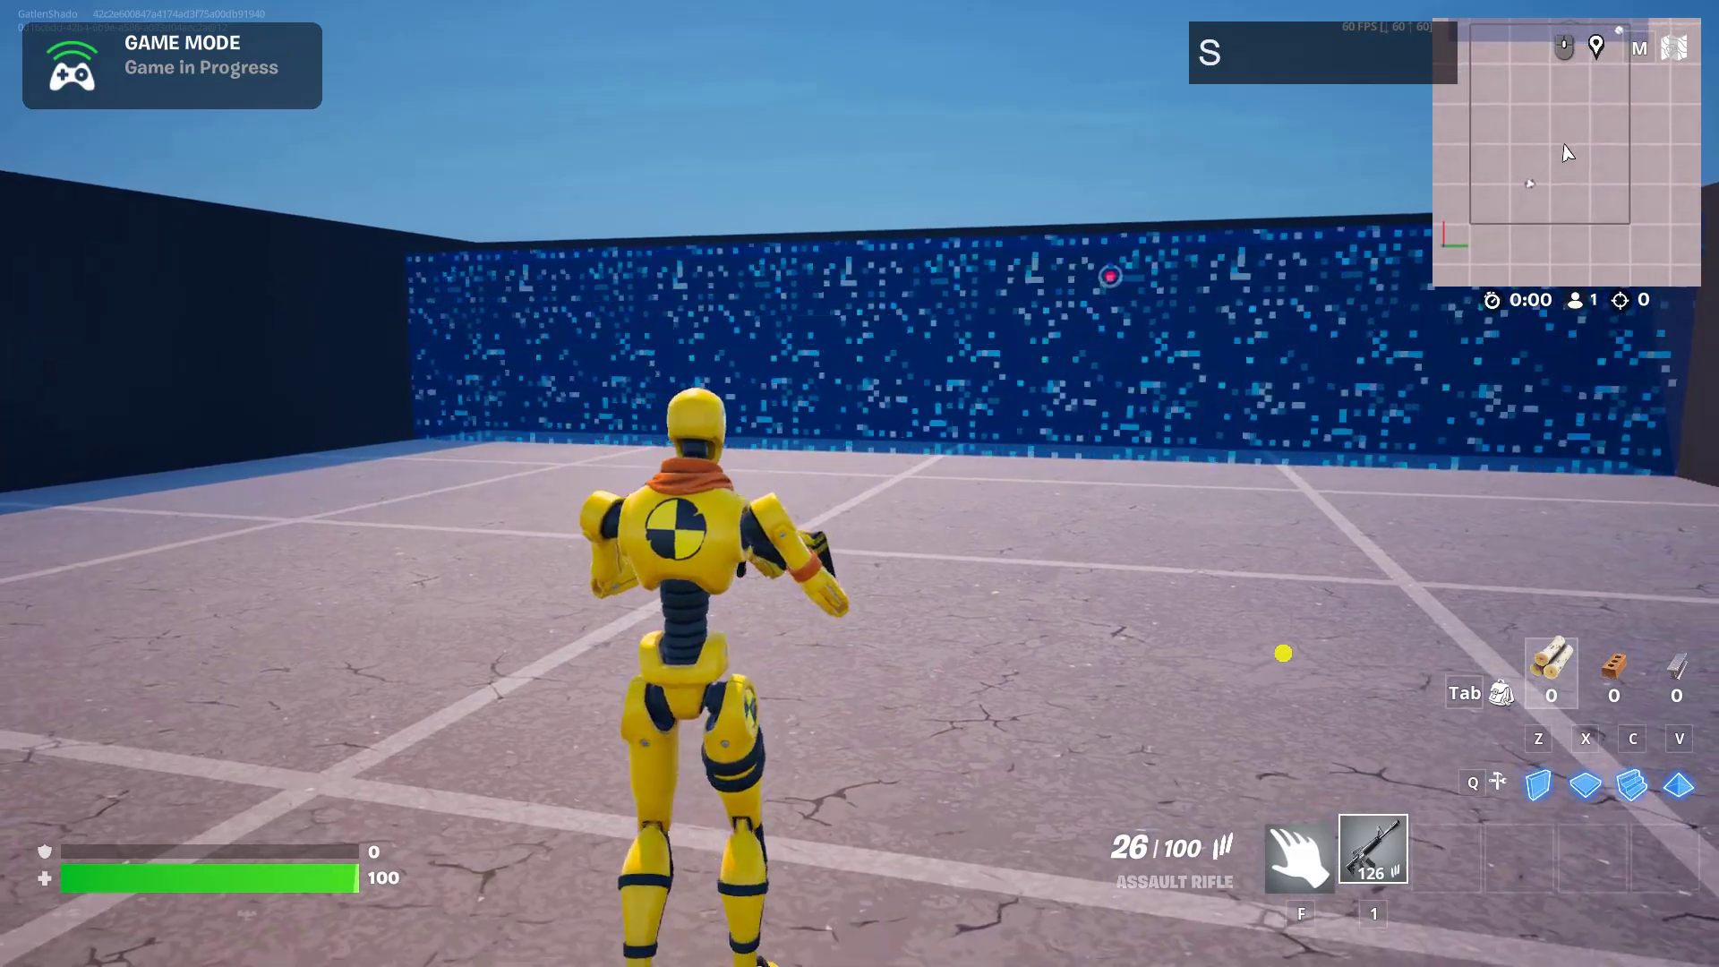